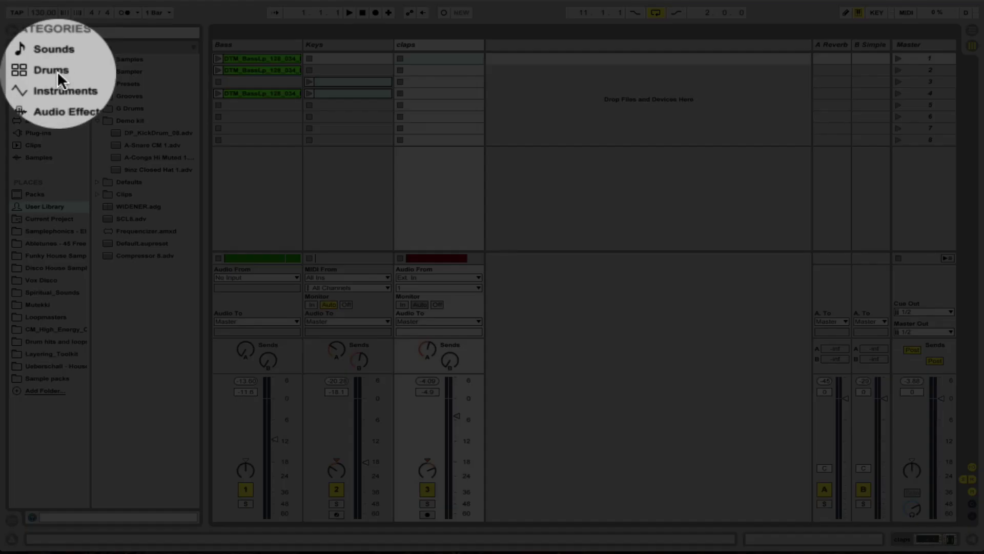
Load an empty Drum Rack onto a new track and bring its lowest pads, C-2 to D#-1, into view.
{"action": "left_click", "coordinate": [57, 71]}
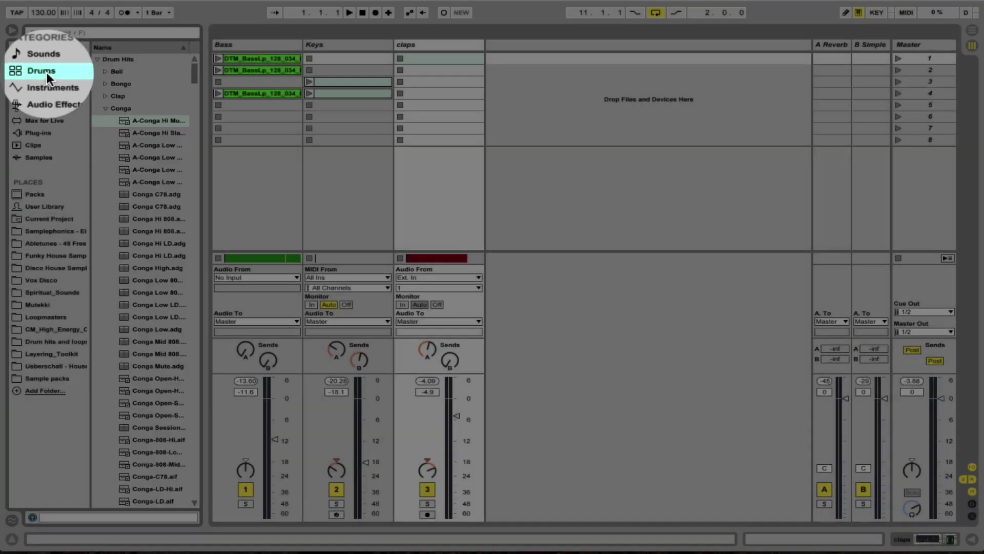
{"action": "left_click", "coordinate": [143, 72]}
{"action": "left_click_drag", "start_coordinate": [144, 71], "coordinate": [552, 52]}
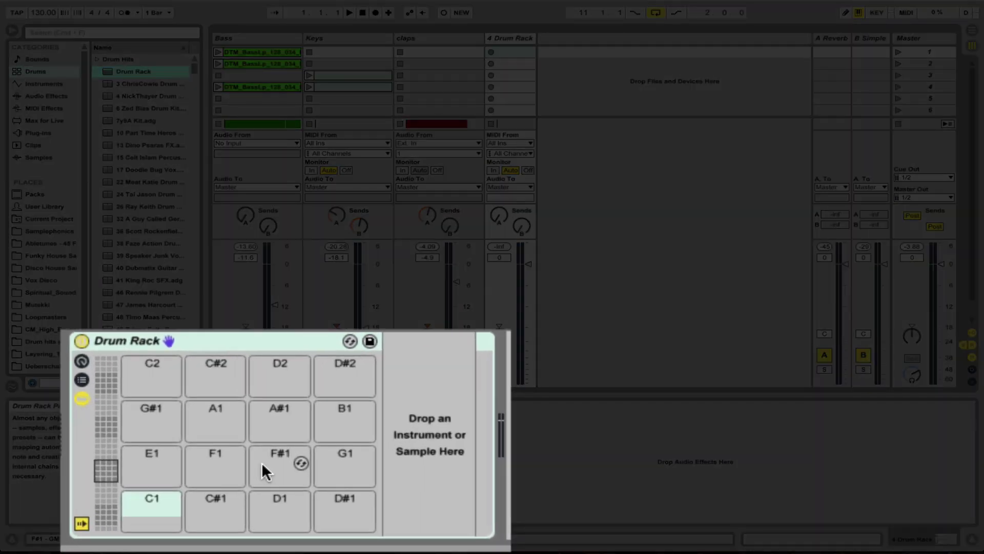
{"action": "left_click_drag", "start_coordinate": [107, 471], "coordinate": [104, 524]}
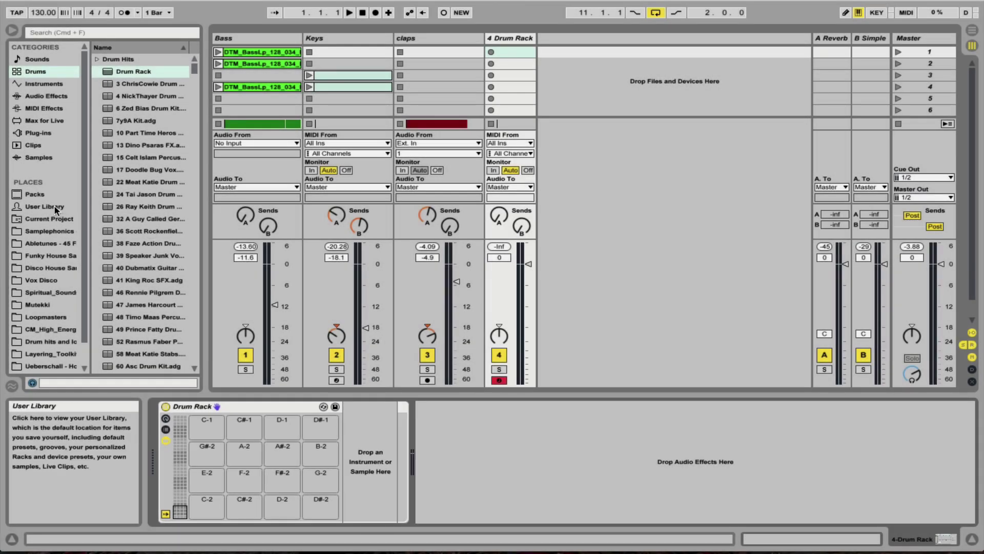
Load DP_KickDrum_08, A-Snare CM 1, 9inz Closed Hat 1 and A-Conga Hi Muted 1 from the Demo kit folder onto pads C-2, C#-2, D-2 and D#-2.
{"action": "left_click", "coordinate": [57, 209]}
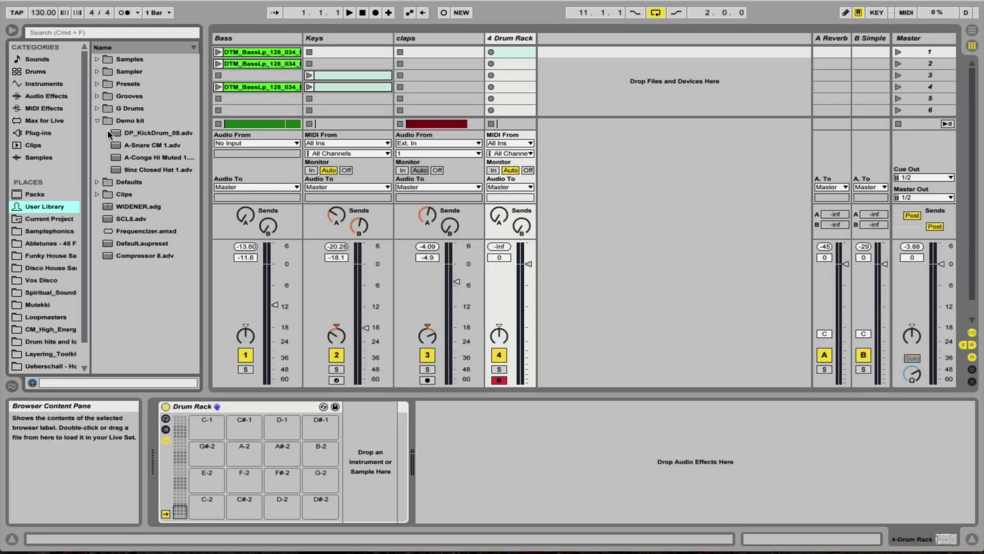
{"action": "left_click", "coordinate": [156, 134]}
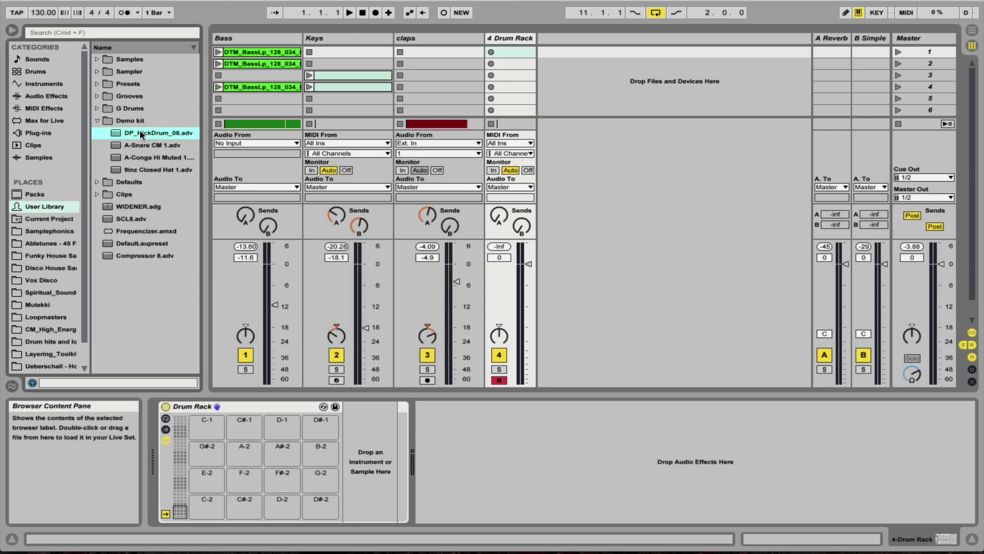
{"action": "left_click_drag", "start_coordinate": [139, 129], "coordinate": [207, 502]}
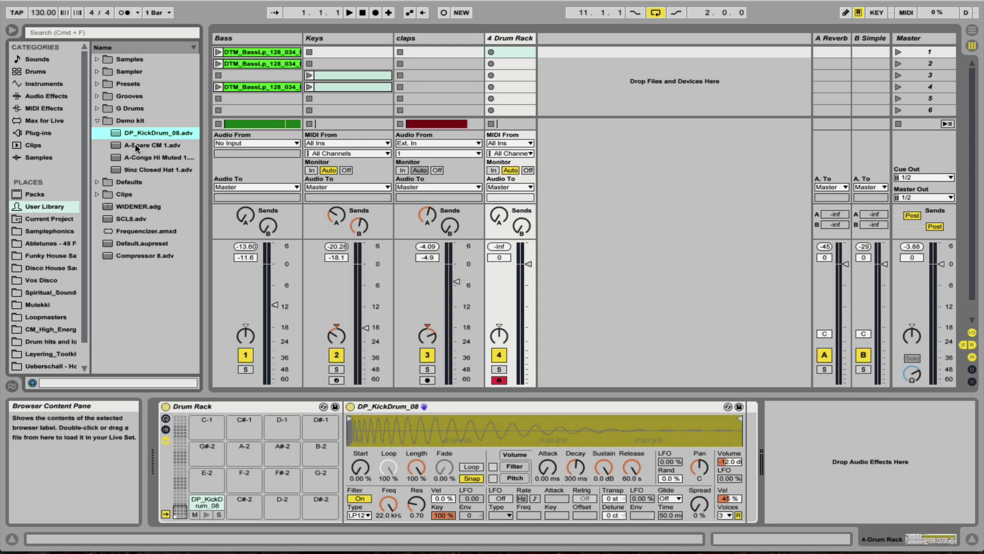
{"action": "left_click_drag", "start_coordinate": [135, 146], "coordinate": [244, 502]}
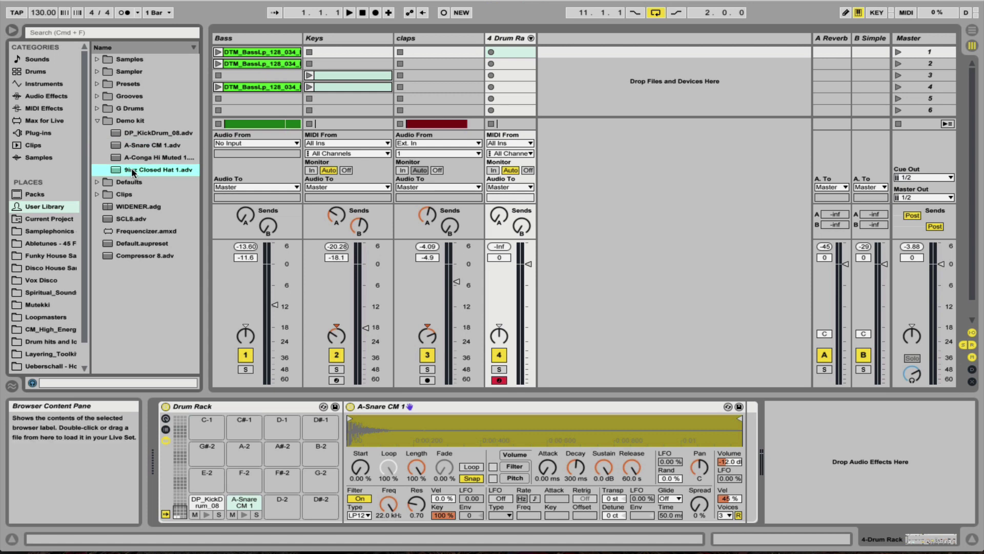
{"action": "left_click_drag", "start_coordinate": [132, 168], "coordinate": [282, 507]}
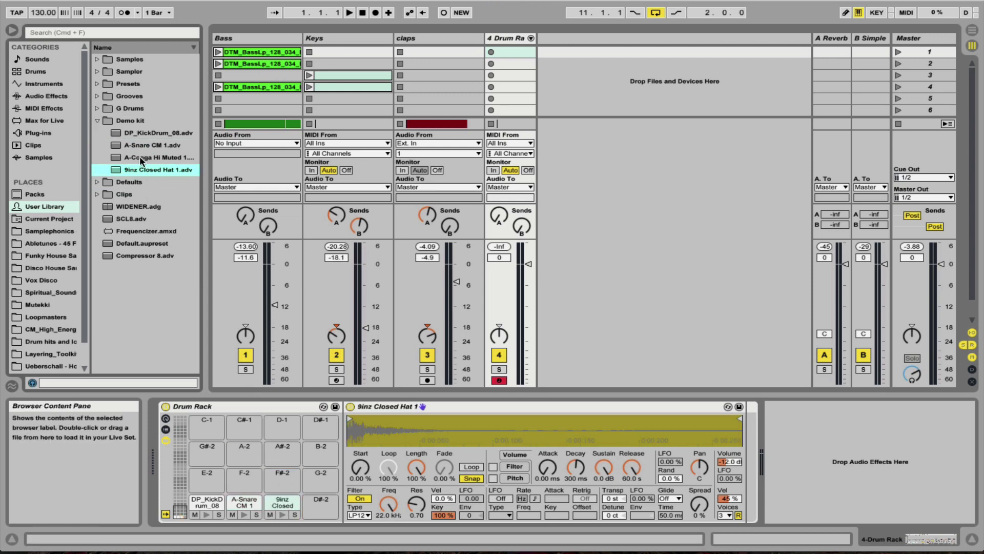
{"action": "left_click_drag", "start_coordinate": [140, 156], "coordinate": [322, 507]}
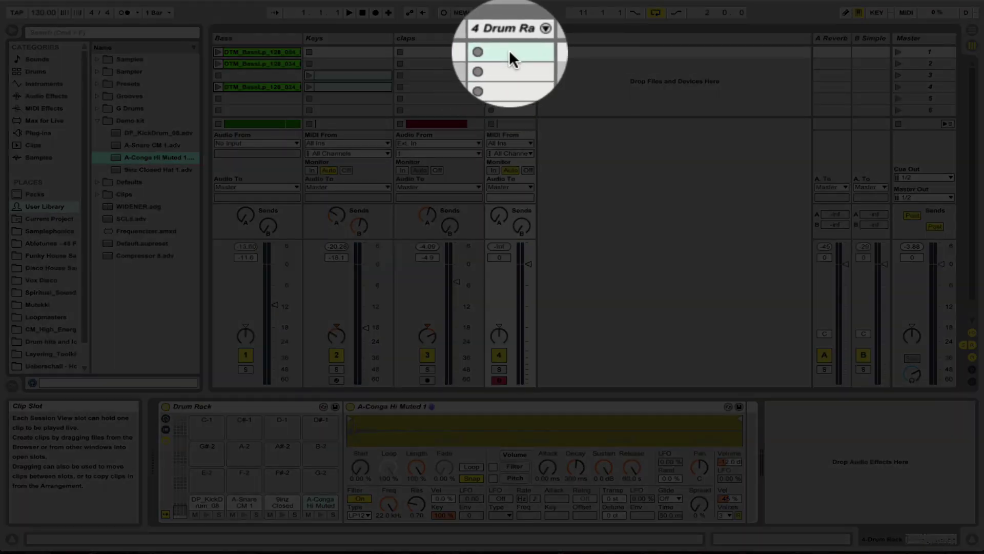
Create a MIDI clip in the Drum Rack track's first slot and place a DP_KickDrum_08 note on each of the four beats.
{"action": "left_click", "coordinate": [509, 50]}
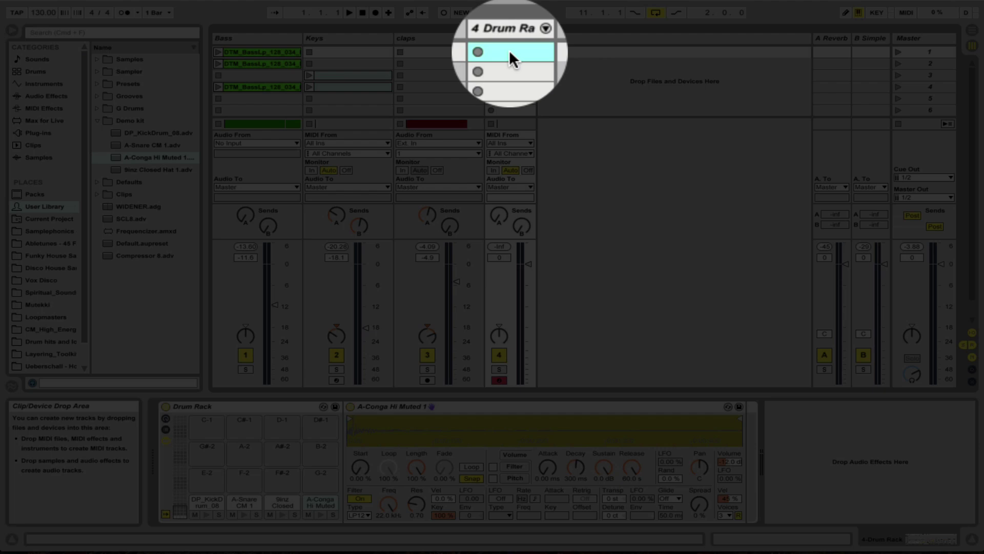
{"action": "double_click", "coordinate": [510, 51]}
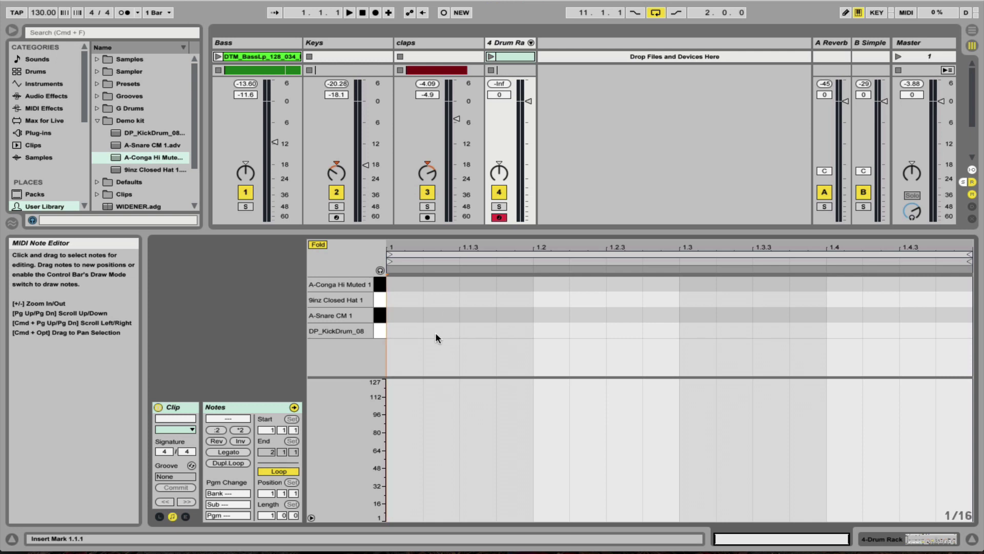
{"action": "double_click", "coordinate": [405, 331]}
{"action": "left_click", "coordinate": [551, 331]}
{"action": "double_click", "coordinate": [552, 332]}
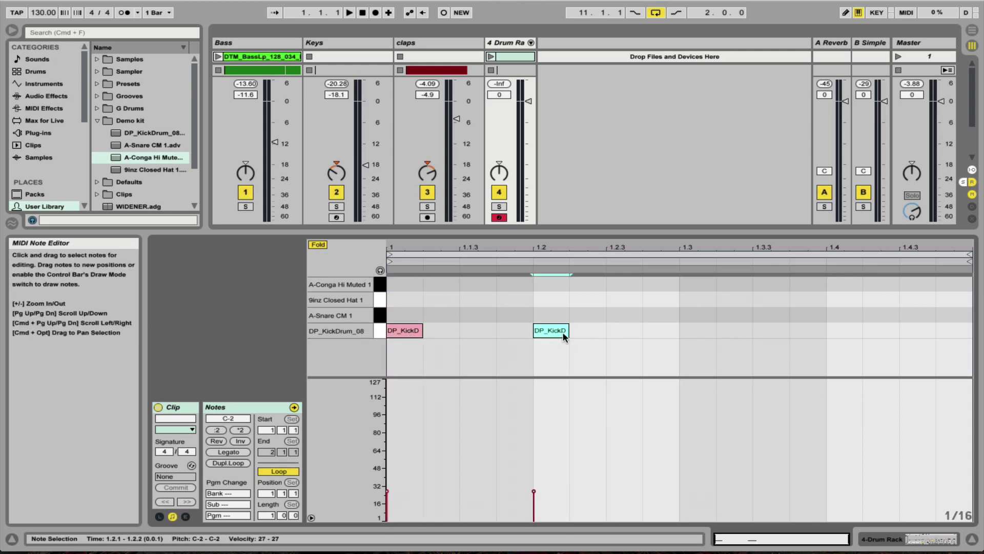
{"action": "double_click", "coordinate": [700, 330]}
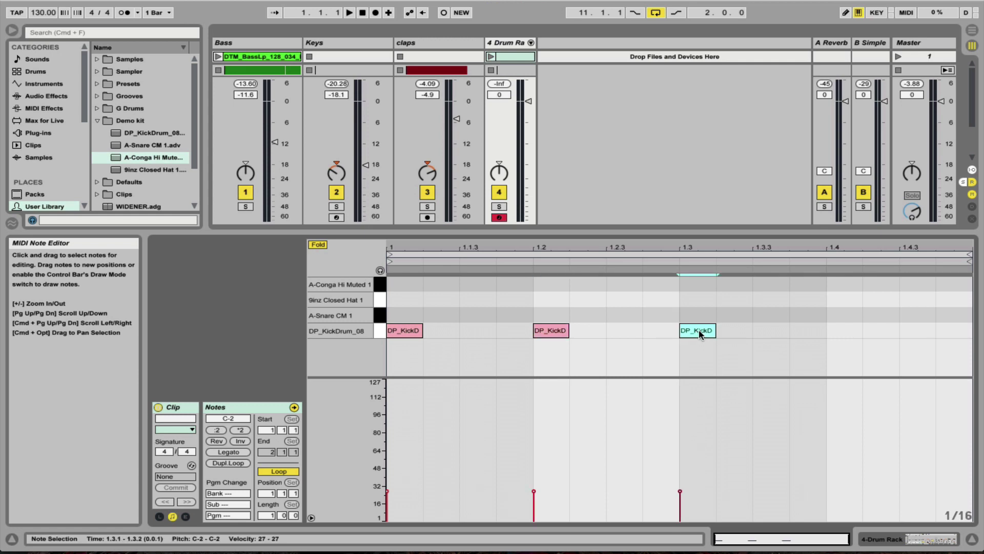
{"action": "double_click", "coordinate": [844, 331]}
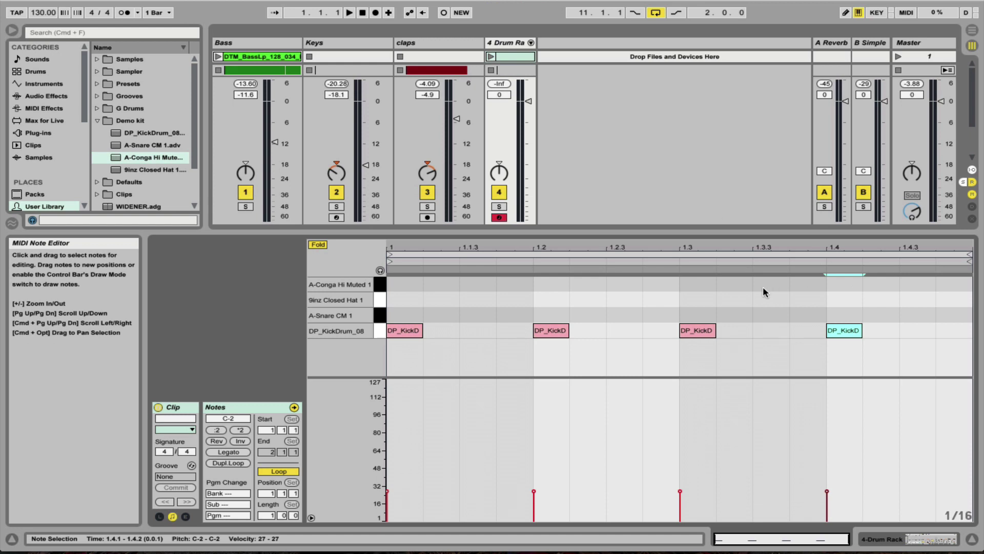
Solo the Drum Rack track, launch its clip to hear the kick pattern, and stop playback.
{"action": "left_click", "coordinate": [500, 206]}
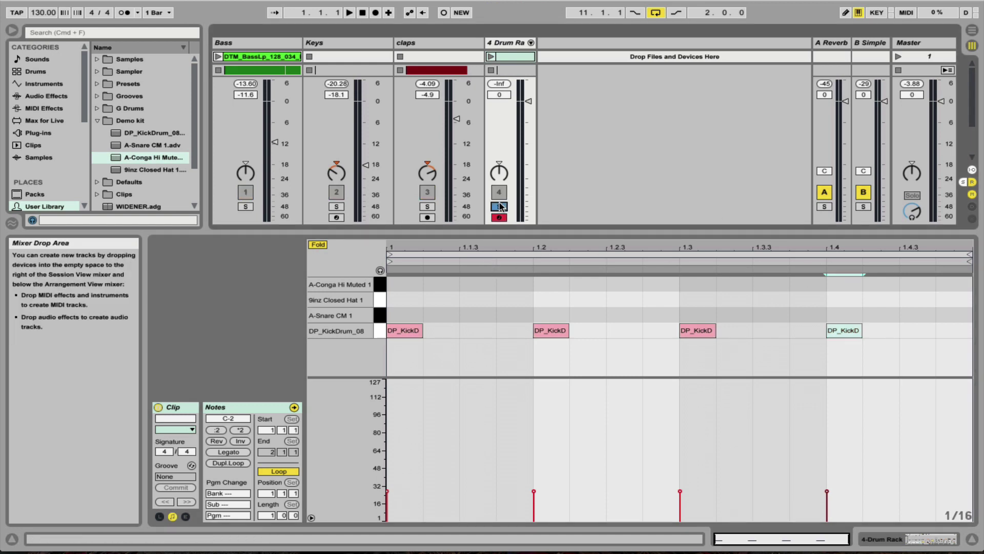
{"action": "left_click", "coordinate": [490, 56]}
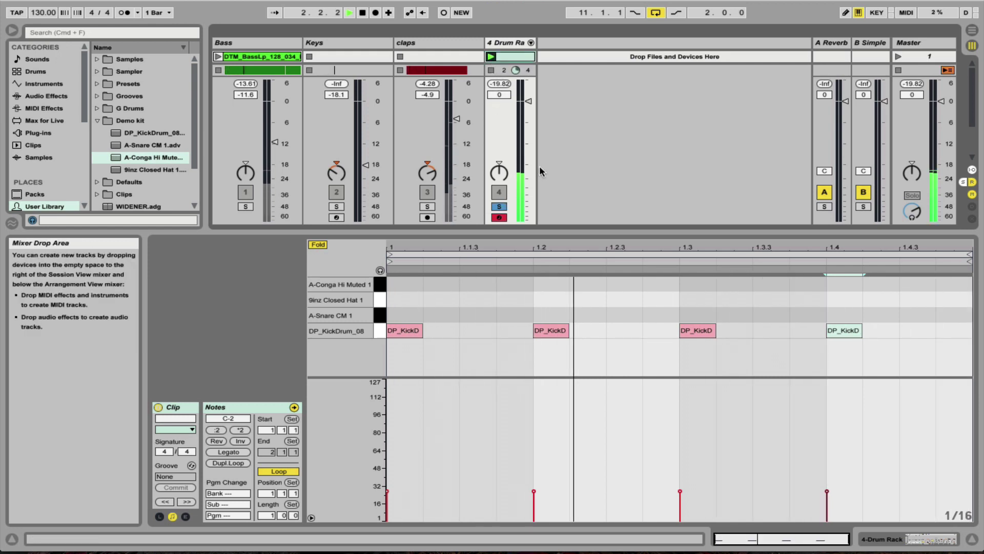
{"action": "key", "text": "space"}
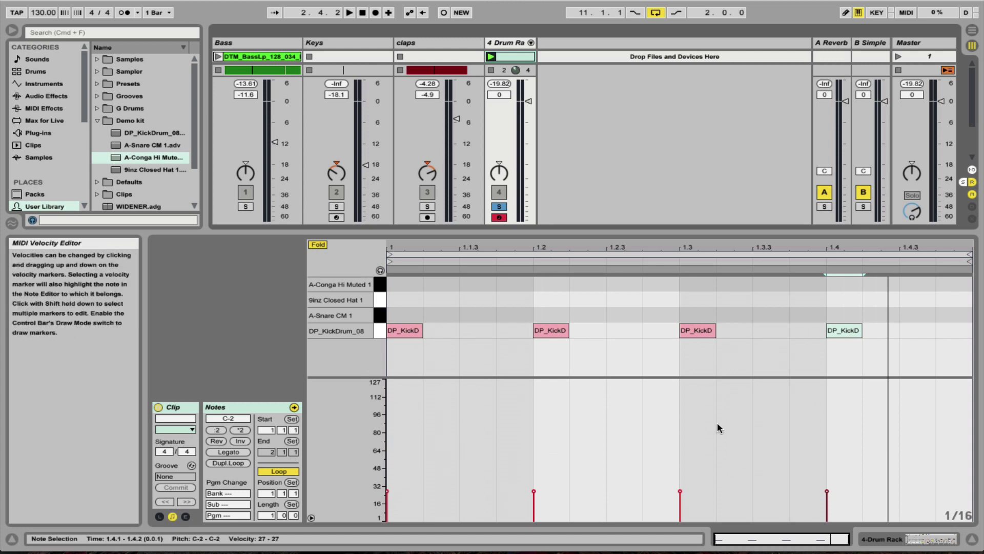
Raise the velocity of all four kick notes to 84 and play the clip to check the level.
{"action": "left_click_drag", "start_coordinate": [853, 460], "coordinate": [386, 500]}
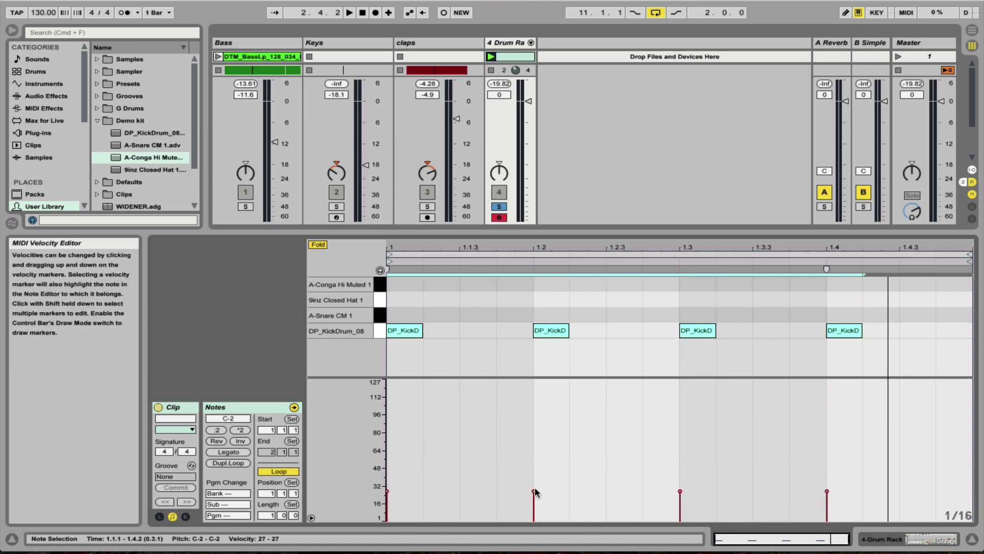
{"action": "left_click_drag", "start_coordinate": [534, 491], "coordinate": [533, 419]}
{"action": "key", "text": "space"}
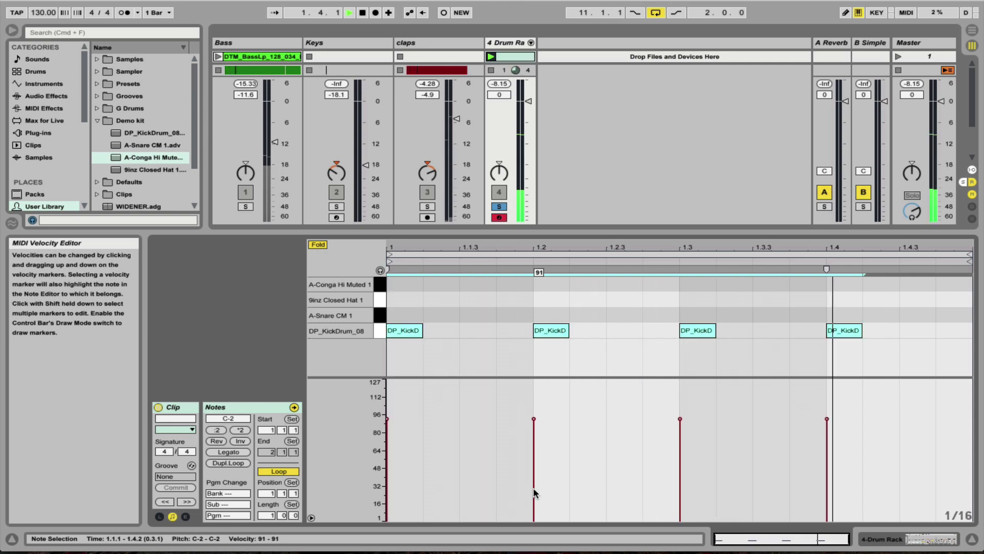
{"action": "left_click_drag", "start_coordinate": [536, 414], "coordinate": [536, 422]}
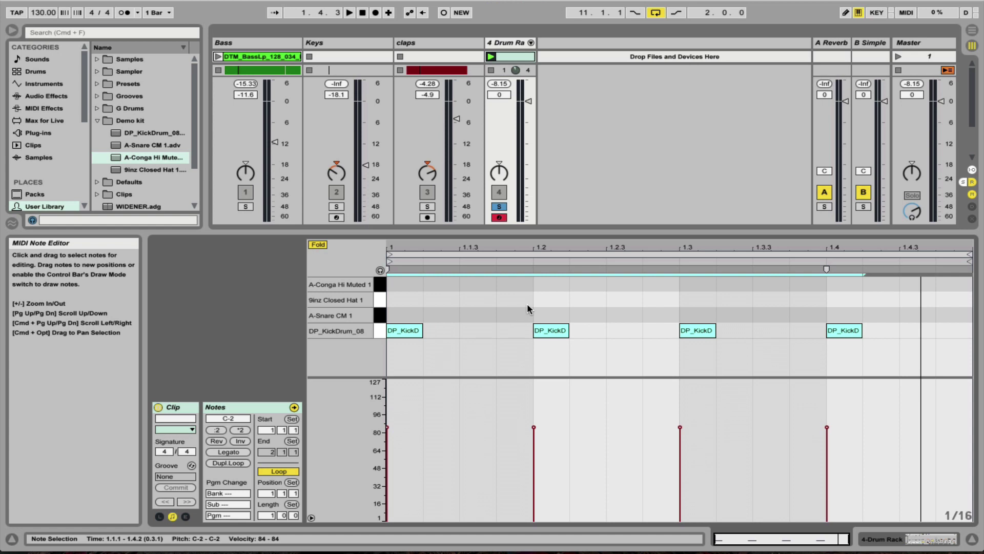
{"action": "key", "text": "space"}
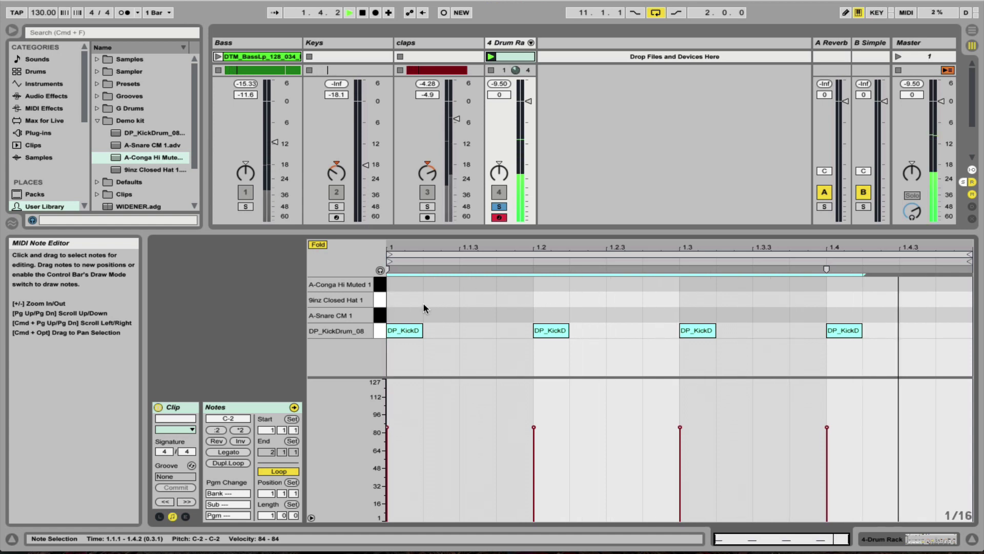
Add 9inz Closed Hat 1 notes on the four offbeats at 1.1.3, 1.2.3, 1.3.3 and 1.4.3.
{"action": "double_click", "coordinate": [477, 300]}
{"action": "double_click", "coordinate": [622, 300]}
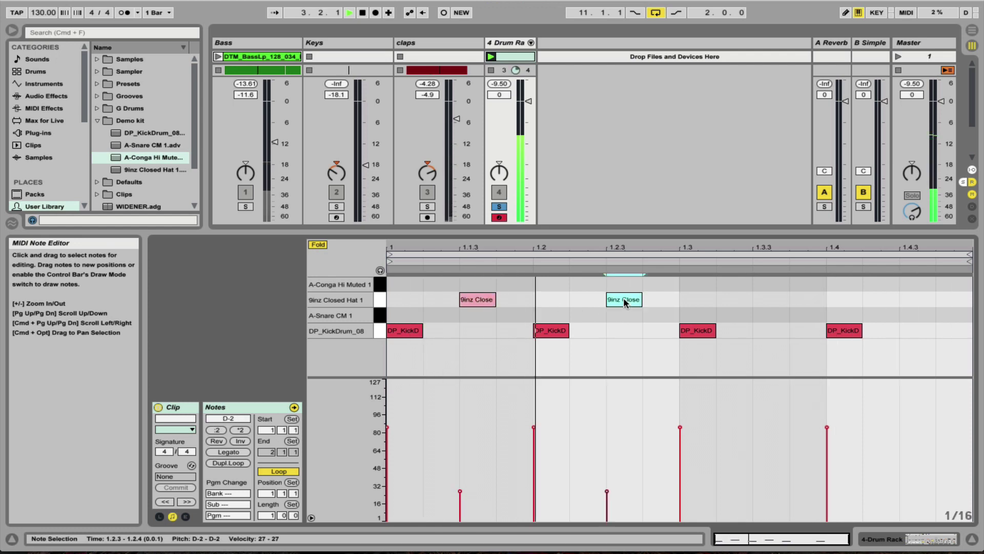
{"action": "double_click", "coordinate": [770, 301]}
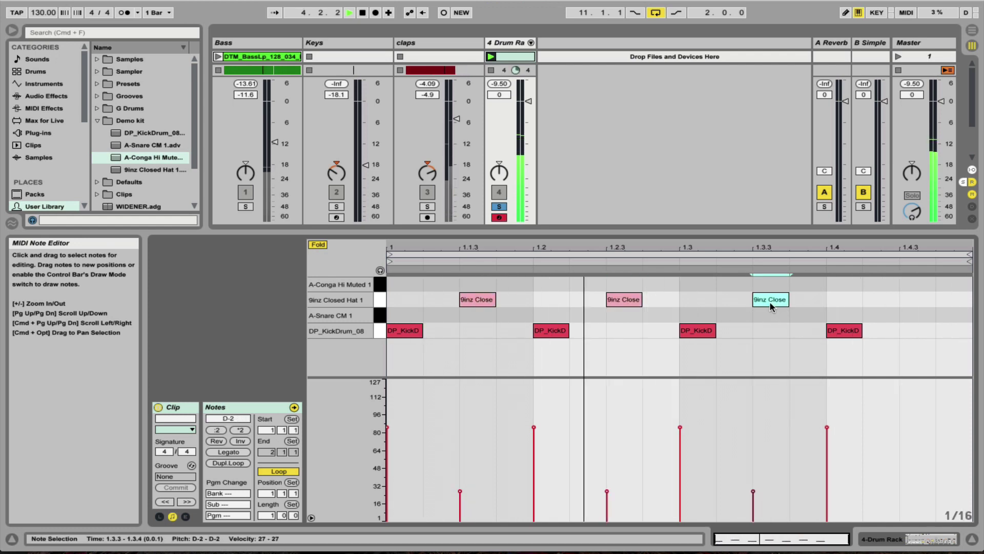
{"action": "double_click", "coordinate": [917, 300]}
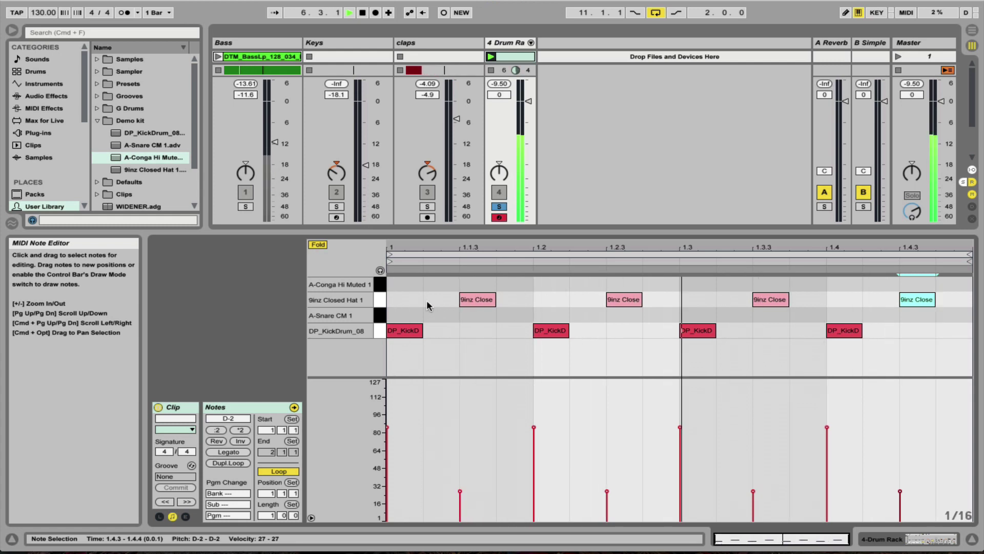
Lower the Drum Rack track's volume to -5.0 dB and raise the velocity of all closed hat notes to 44.
{"action": "left_click_drag", "start_coordinate": [529, 101], "coordinate": [528, 118]}
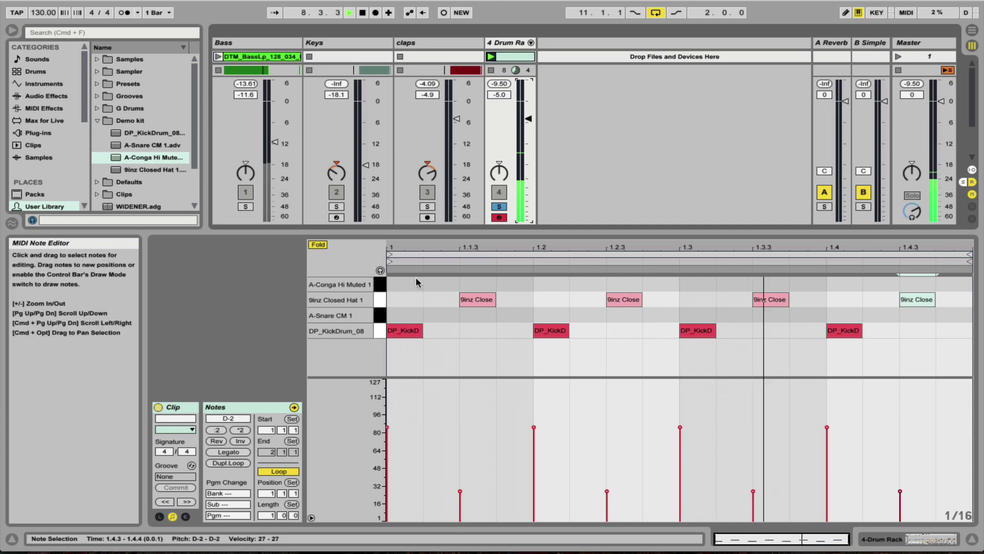
{"action": "left_click", "coordinate": [379, 297]}
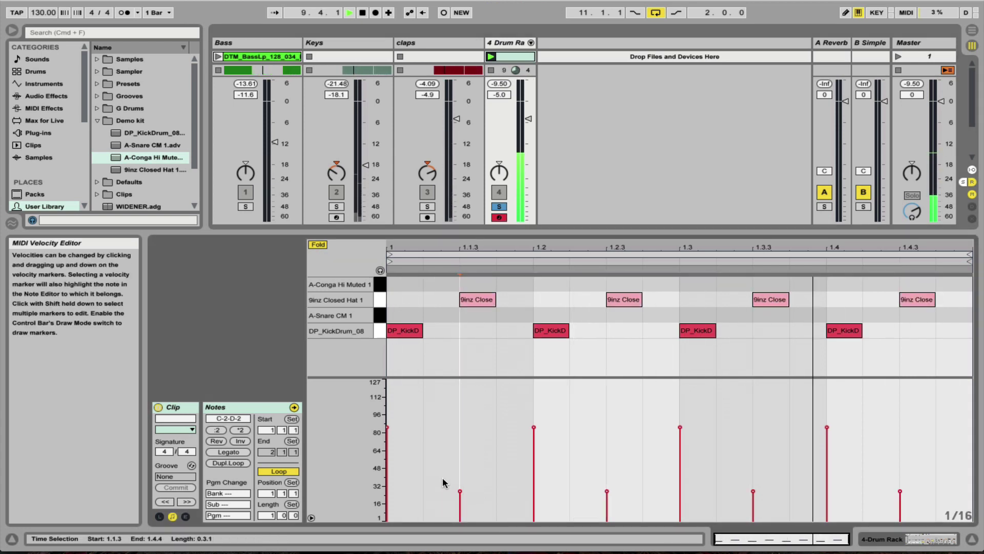
{"action": "mouse_move", "coordinate": [442, 477]}
{"action": "left_mouse_down"}
{"action": "mouse_move", "coordinate": [719, 526]}
{"action": "mouse_move", "coordinate": [900, 512]}
{"action": "mouse_move", "coordinate": [927, 498]}
{"action": "mouse_move", "coordinate": [900, 487]}
{"action": "mouse_move", "coordinate": [900, 472]}
{"action": "left_mouse_up"}
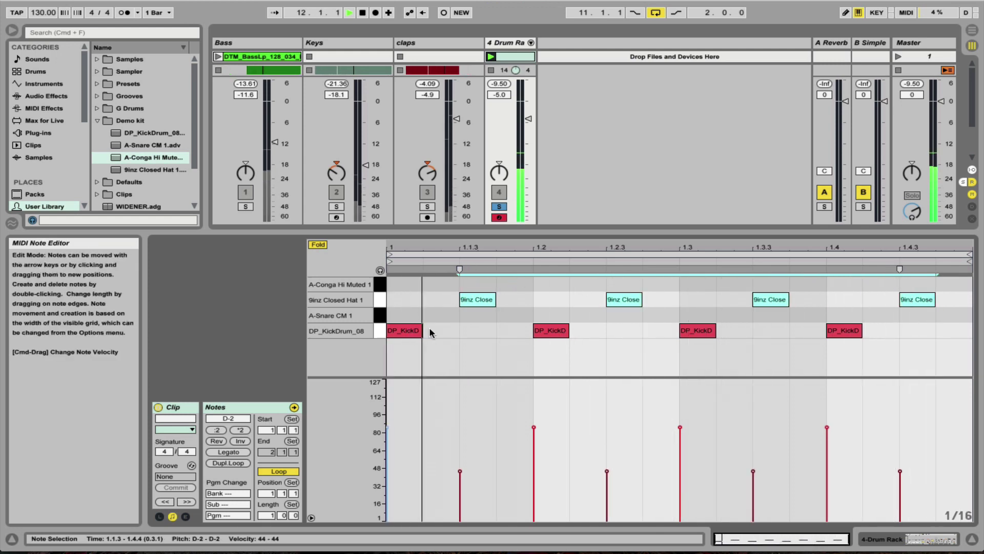
Add A-Snare CM 1 notes on beats 1.2 and 1.4 and raise their velocity to 73.
{"action": "left_click", "coordinate": [551, 319]}
{"action": "double_click", "coordinate": [552, 317]}
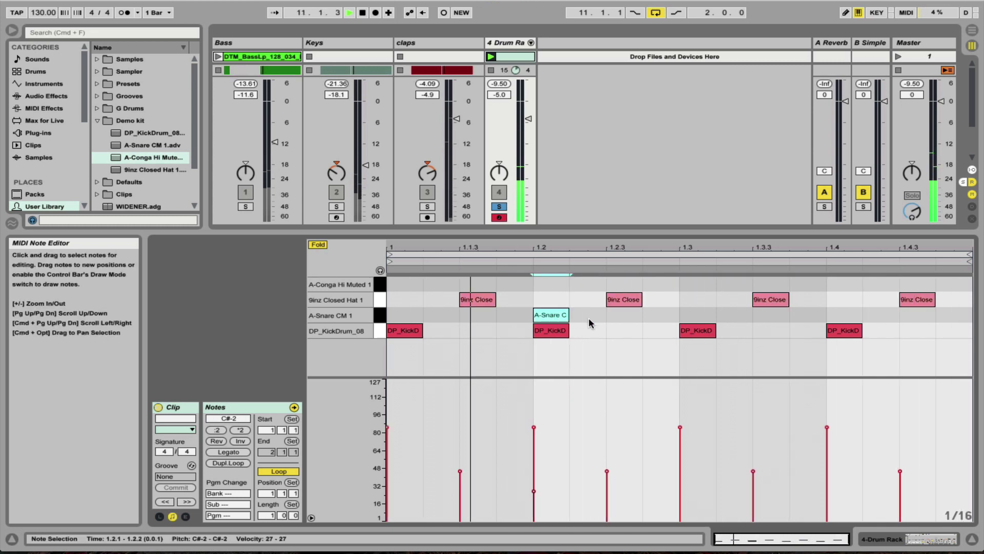
{"action": "double_click", "coordinate": [835, 316]}
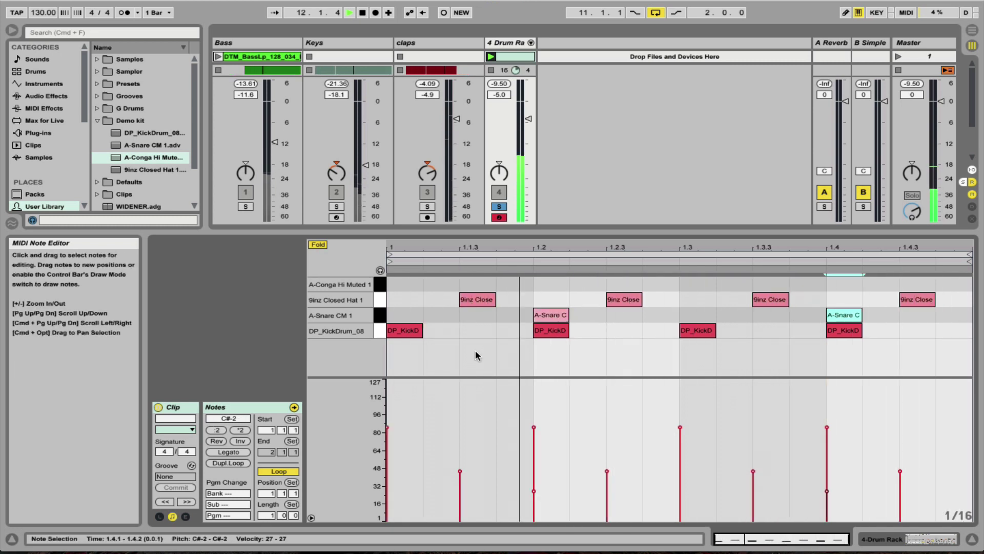
{"action": "left_click_drag", "start_coordinate": [501, 480], "coordinate": [827, 438]}
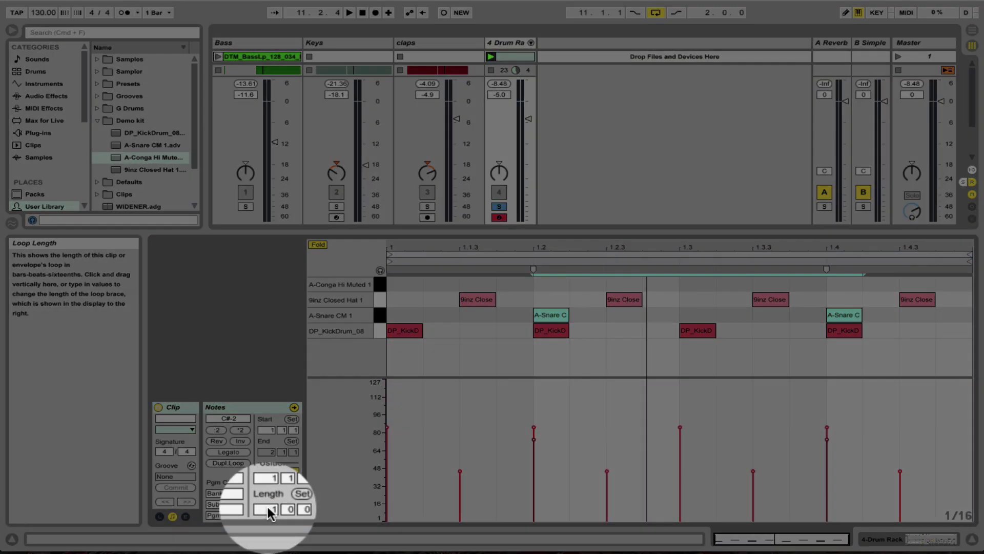
Set the clip's loop length to 2 bars, duplicate all first-bar notes into the second bar, and play the pattern.
{"action": "left_click", "coordinate": [268, 506]}
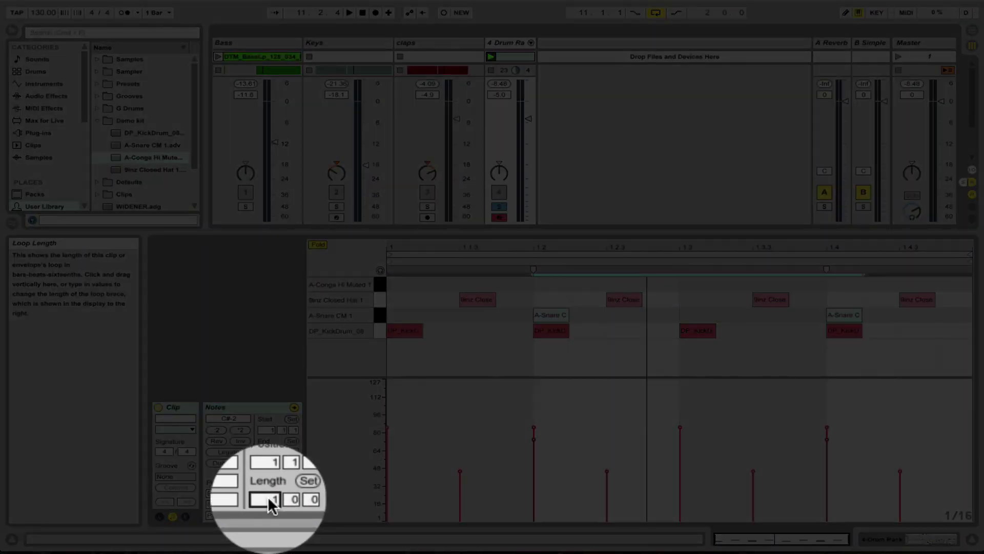
{"action": "type", "text": "2"}
{"action": "key", "text": "Return"}
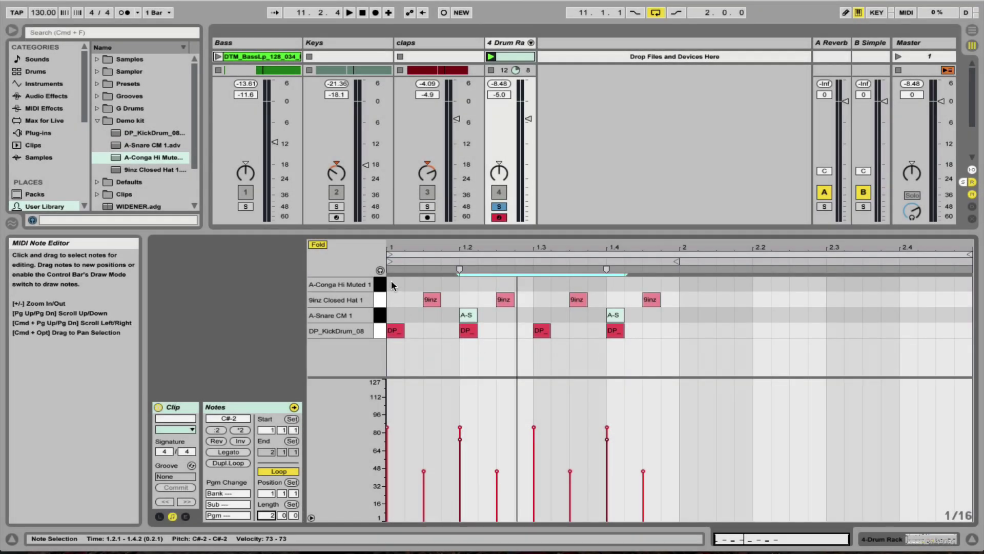
{"action": "left_click_drag", "start_coordinate": [392, 280], "coordinate": [677, 373]}
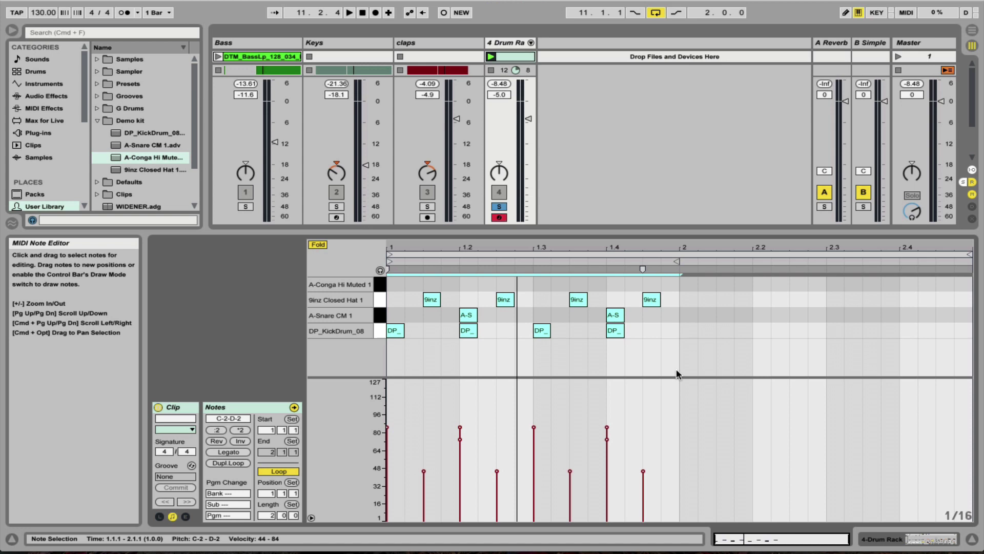
{"action": "key", "text": "super+d"}
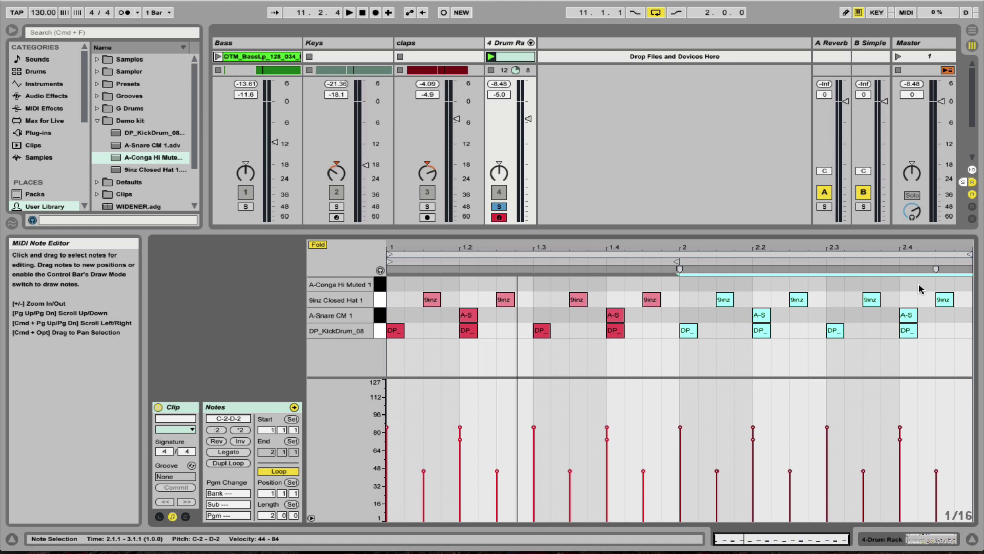
{"action": "key", "text": "space"}
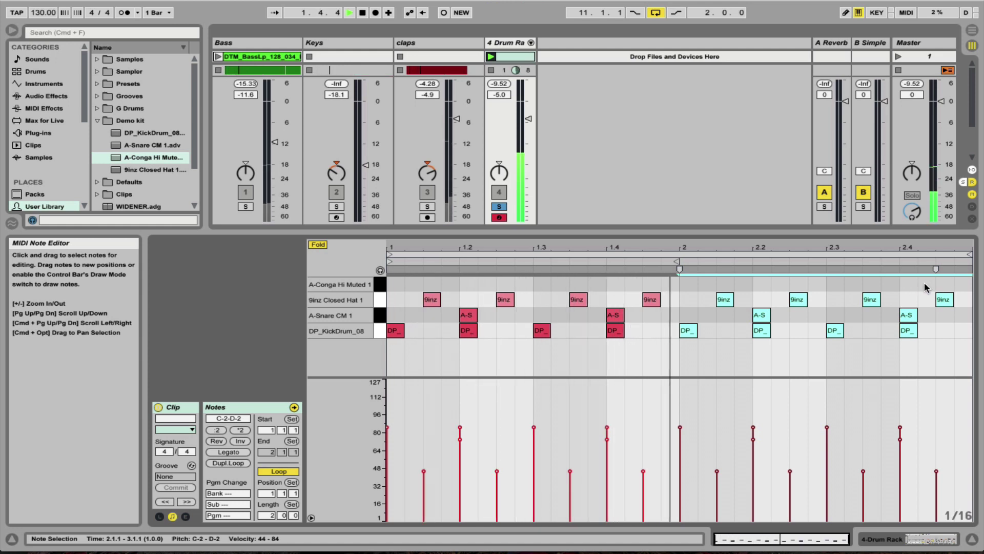
Add A-Conga Hi Muted 1 notes at 2.4.2 and 2.4.4, raise their velocity to 80, and stop playback.
{"action": "double_click", "coordinate": [924, 283]}
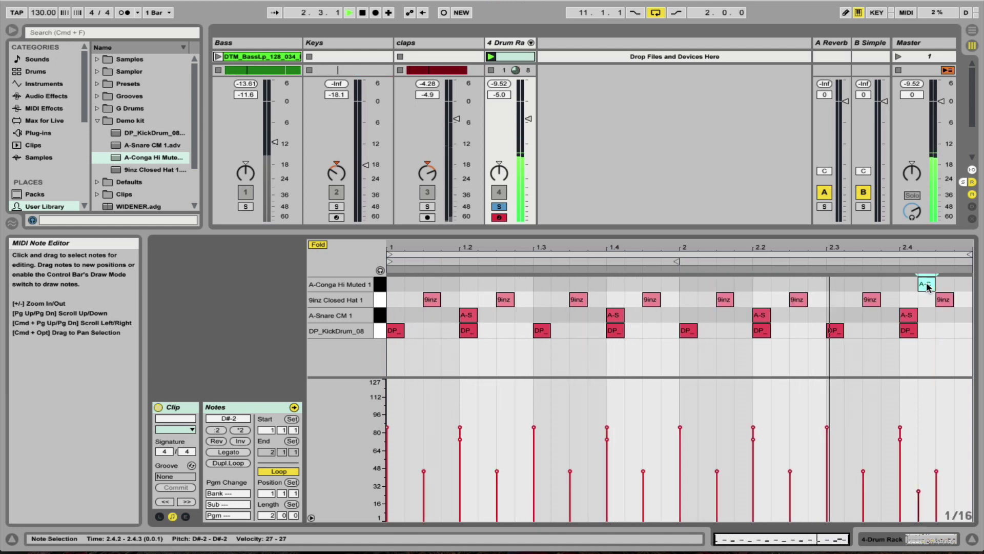
{"action": "double_click", "coordinate": [963, 284]}
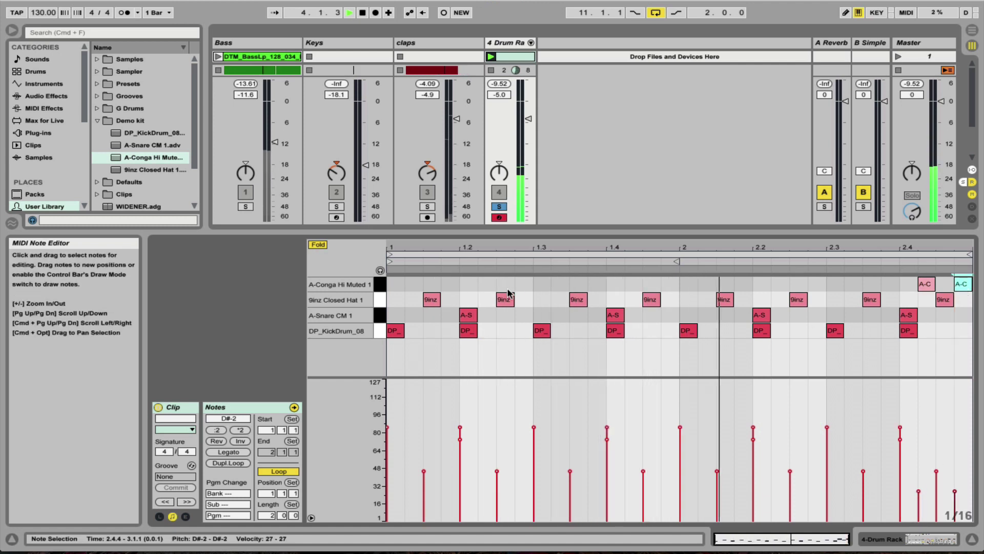
{"action": "left_click", "coordinate": [379, 284]}
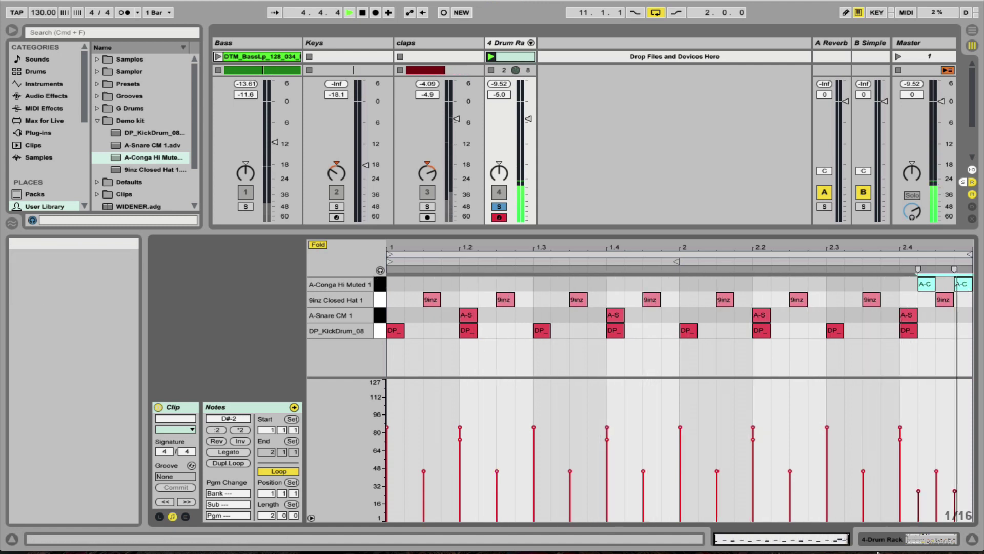
{"action": "left_click", "coordinate": [919, 494]}
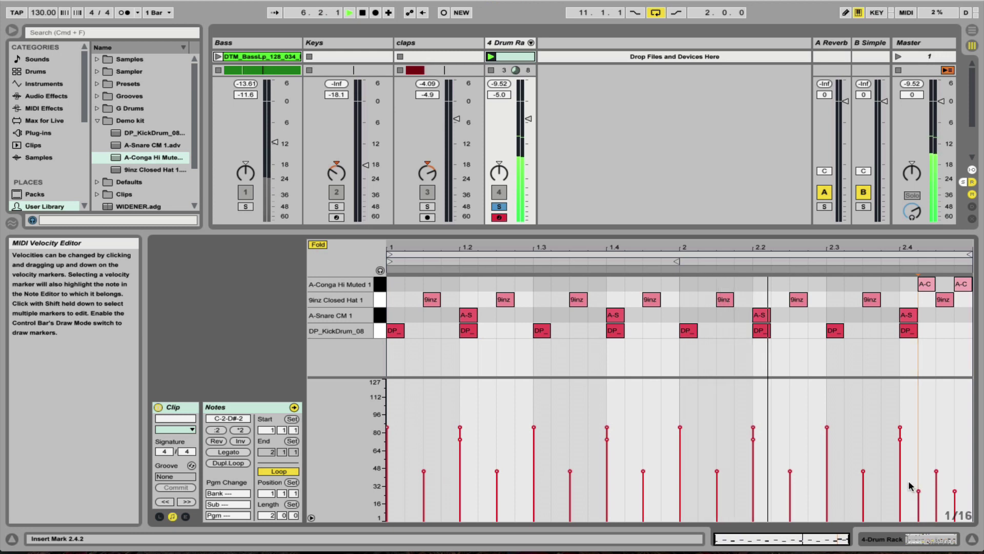
{"action": "mouse_move", "coordinate": [908, 481]}
{"action": "left_mouse_down"}
{"action": "mouse_move", "coordinate": [959, 514]}
{"action": "mouse_move", "coordinate": [955, 430]}
{"action": "left_mouse_up"}
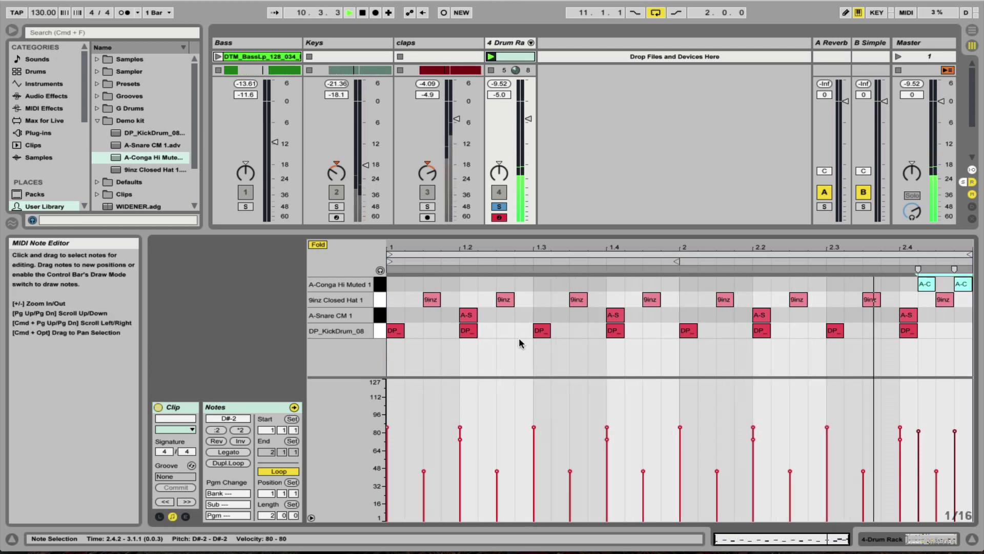
{"action": "key", "text": "space"}
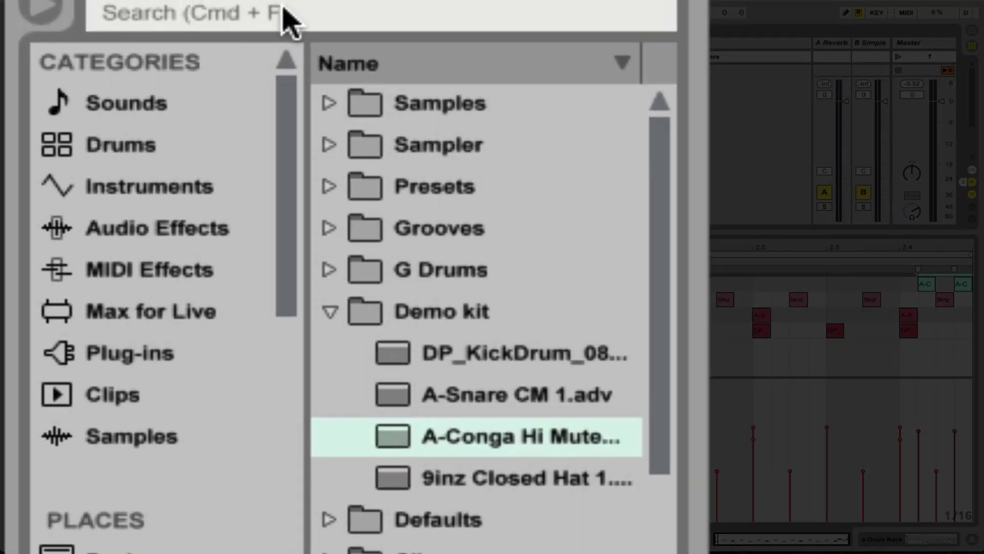
Search the browser's samples for "shaker" and load the first A-Shaker 1.aif onto the Drum Rack's E-2 pad.
{"action": "left_click", "coordinate": [283, 7]}
{"action": "type", "text": "sha"}
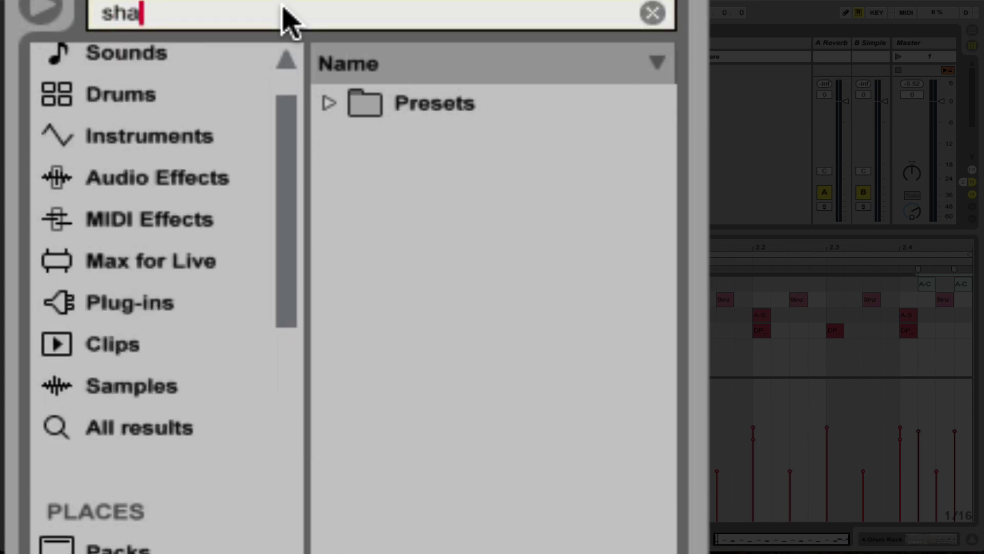
{"action": "type", "text": "ker"}
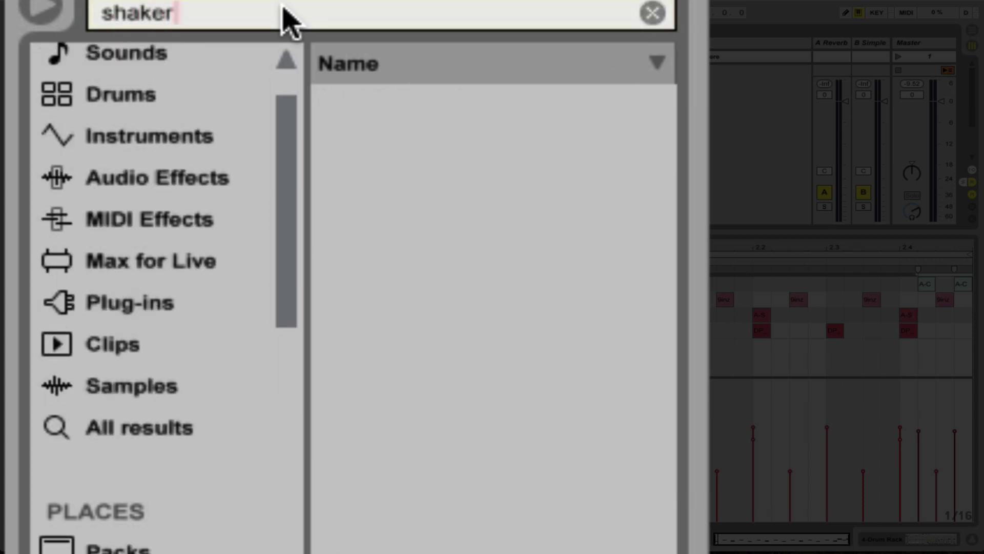
{"action": "left_click", "coordinate": [126, 387]}
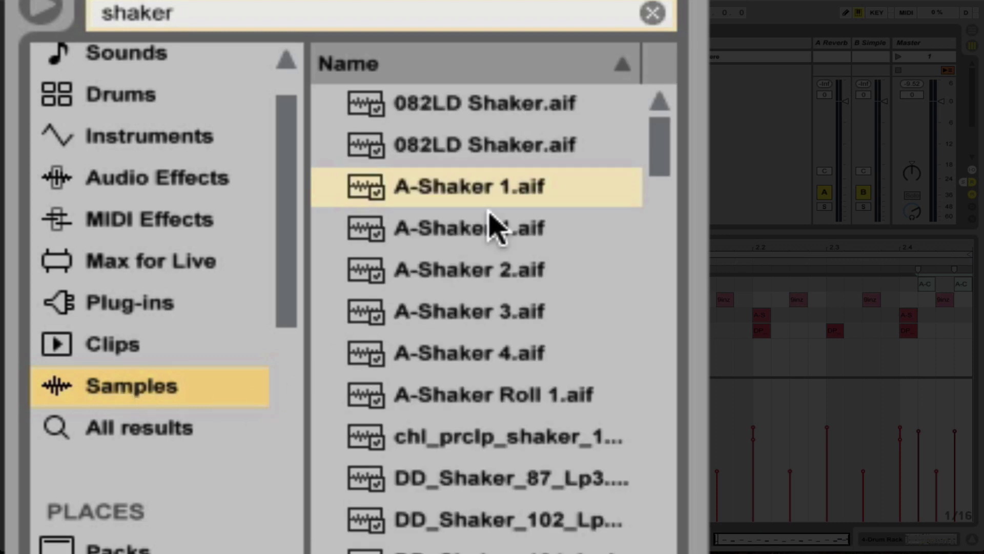
{"action": "left_click", "coordinate": [527, 185]}
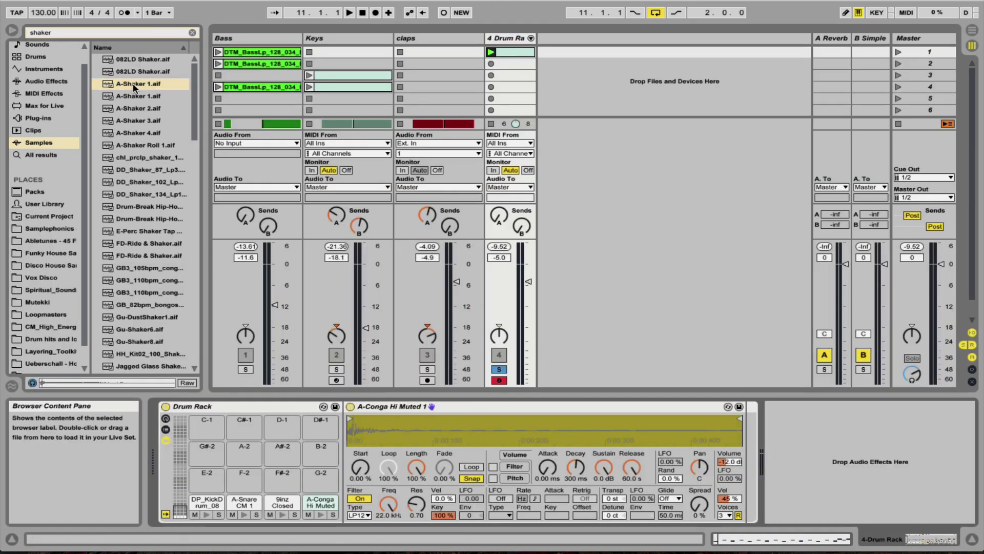
{"action": "left_click_drag", "start_coordinate": [134, 87], "coordinate": [207, 478]}
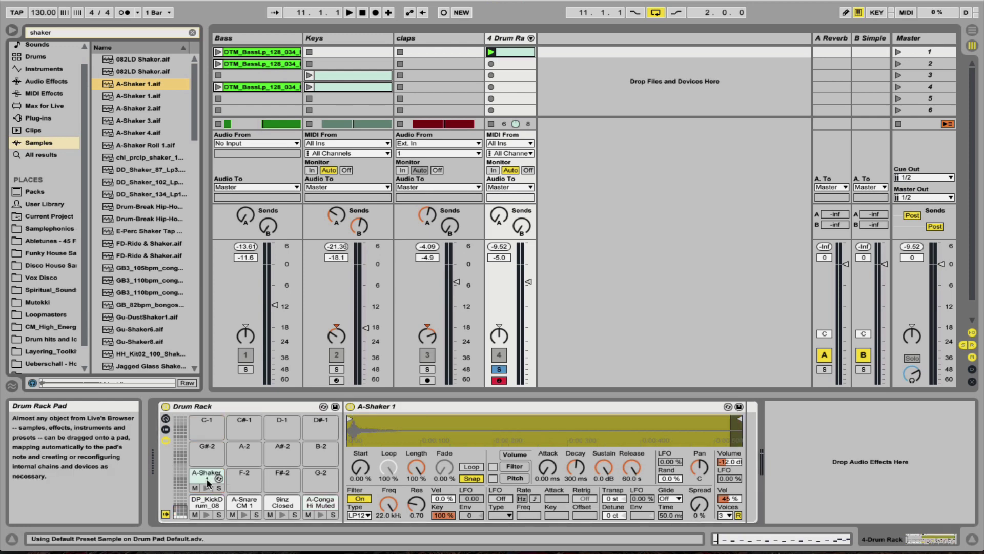
In the drum clip, add an A-Shaker 1 note at 1.1.1, duplicate it onto every sixteenth of both bars, and play the pattern.
{"action": "double_click", "coordinate": [512, 52]}
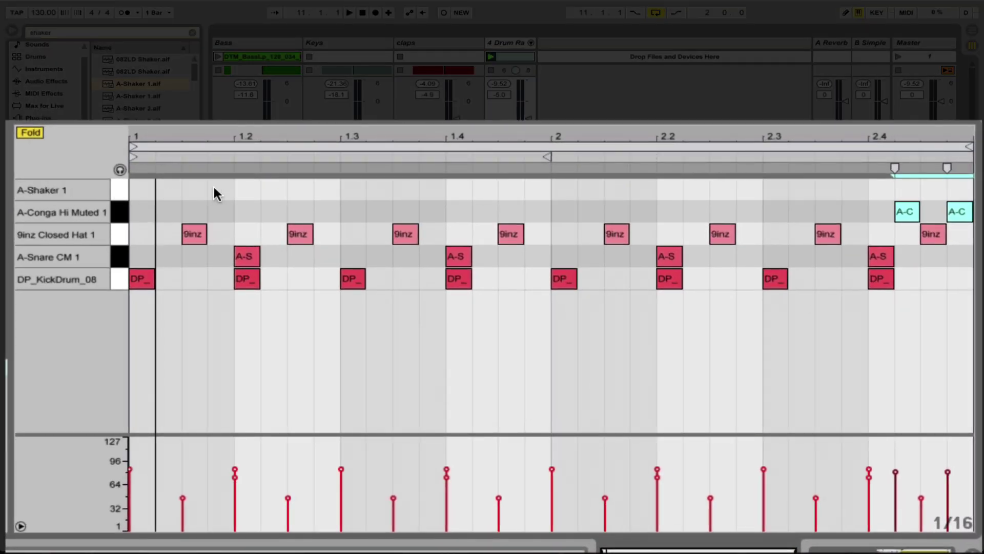
{"action": "left_click", "coordinate": [141, 191]}
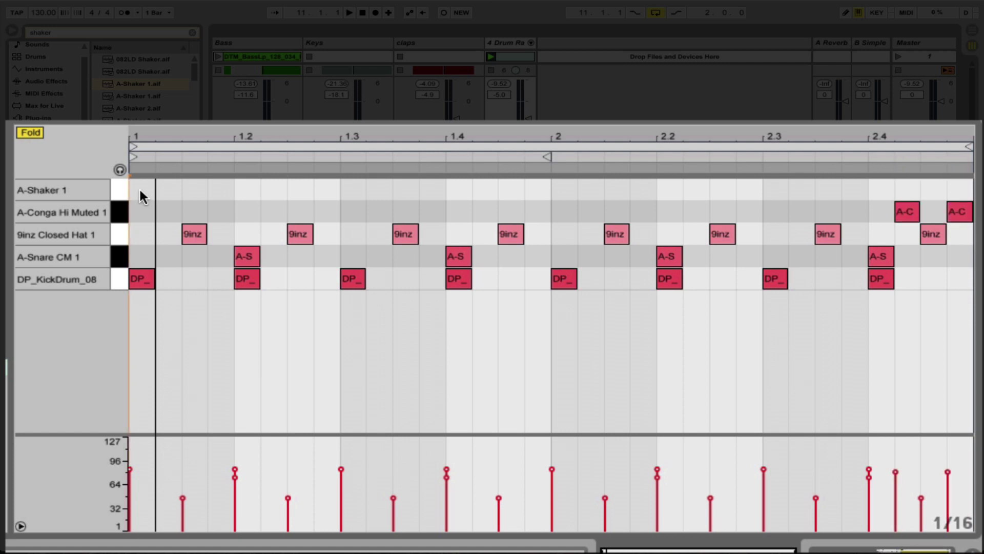
{"action": "double_click", "coordinate": [140, 191]}
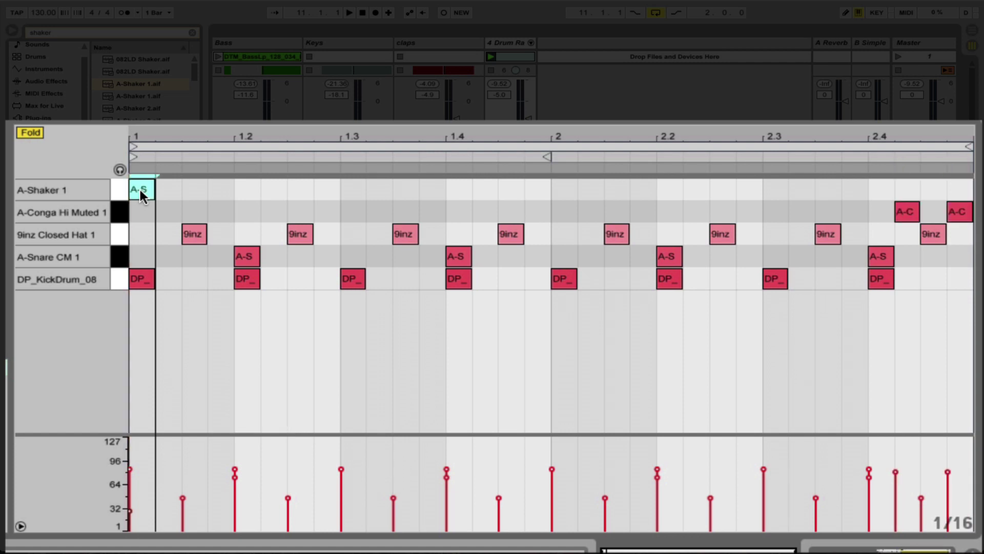
{"action": "key", "text": "ctrl+d"}
{"action": "key", "text": "ctrl+d"}
{"action": "key", "text": "ctrl+d"}
{"action": "key", "text": "ctrl+d"}
{"action": "key", "text": "ctrl+d"}
{"action": "key", "text": "ctrl+d"}
{"action": "key", "text": "ctrl+d"}
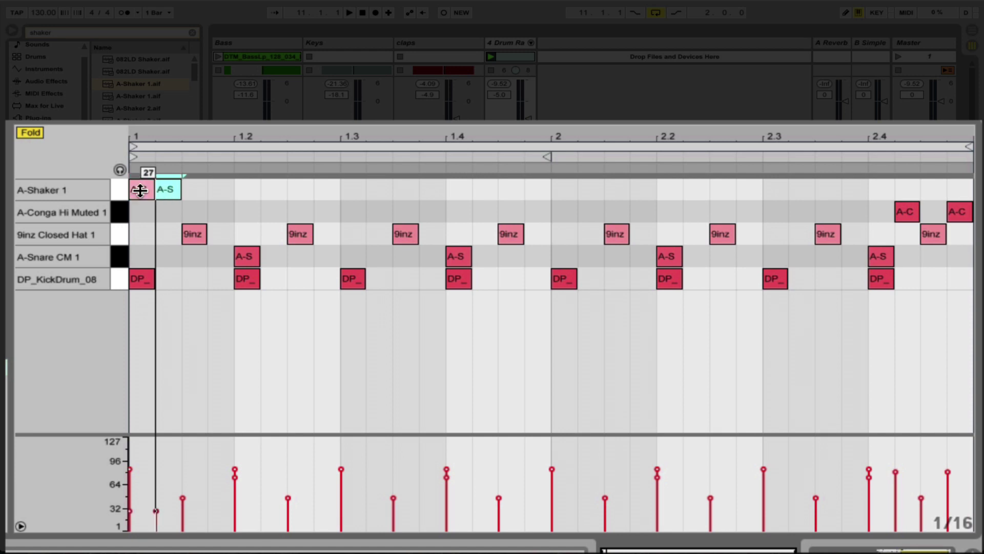
{"action": "key", "text": "ctrl+d"}
{"action": "key", "text": "ctrl+d"}
{"action": "key", "text": "ctrl+d"}
{"action": "key", "text": "ctrl+d"}
{"action": "key", "text": "ctrl+d"}
{"action": "key", "text": "ctrl+d"}
{"action": "key", "text": "ctrl+d"}
{"action": "key", "text": "ctrl+d"}
{"action": "key", "text": "ctrl+d"}
{"action": "key", "text": "ctrl+d"}
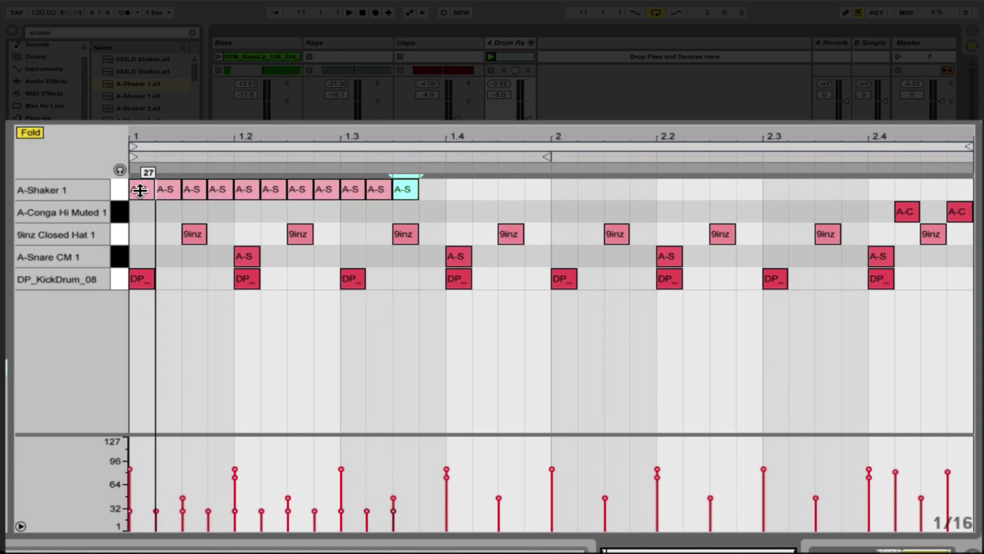
{"action": "key", "text": "ctrl+d"}
{"action": "key", "text": "ctrl+d"}
{"action": "key", "text": "ctrl+d"}
{"action": "key", "text": "ctrl+d"}
{"action": "key", "text": "ctrl+d"}
{"action": "key", "text": "ctrl+d"}
{"action": "key", "text": "ctrl+d"}
{"action": "key", "text": "ctrl+d"}
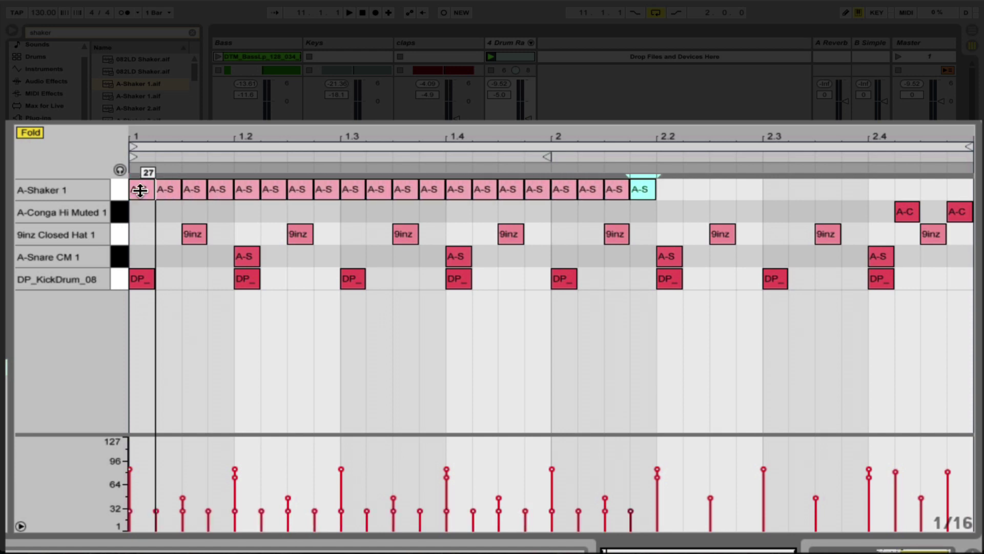
{"action": "key", "text": "ctrl+d"}
{"action": "key", "text": "ctrl+d"}
{"action": "key", "text": "ctrl+d"}
{"action": "key", "text": "ctrl+d"}
{"action": "key", "text": "ctrl+d"}
{"action": "key", "text": "ctrl+d"}
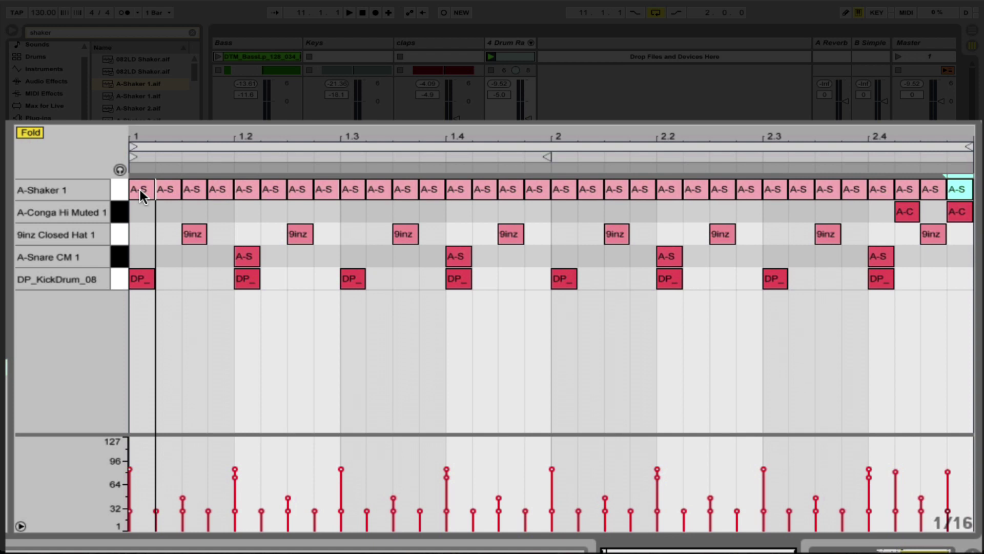
{"action": "key", "text": "space"}
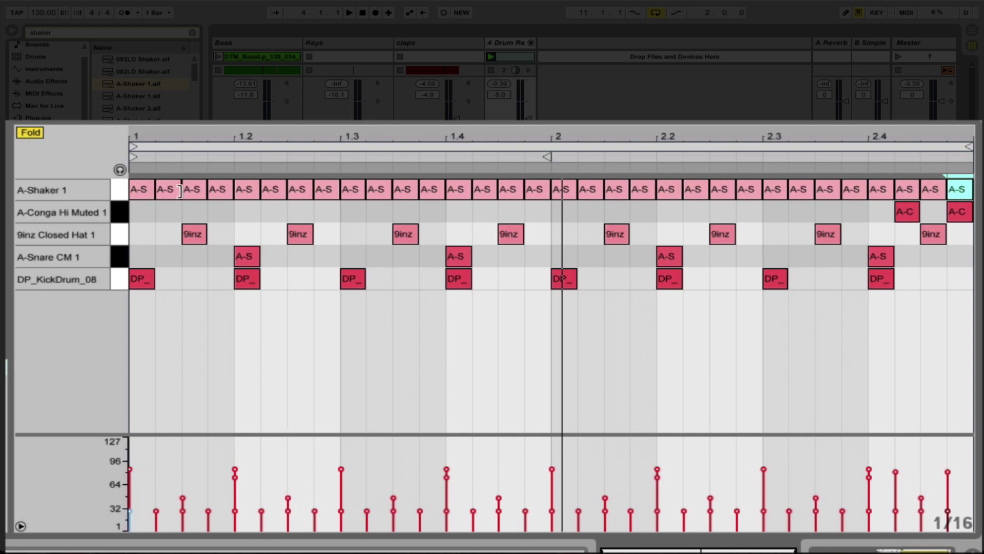
Raise the velocity of the last sixteenth A-Shaker 1 note of every beat in both bars to about 96 and play the pattern.
{"action": "left_click", "coordinate": [220, 190]}
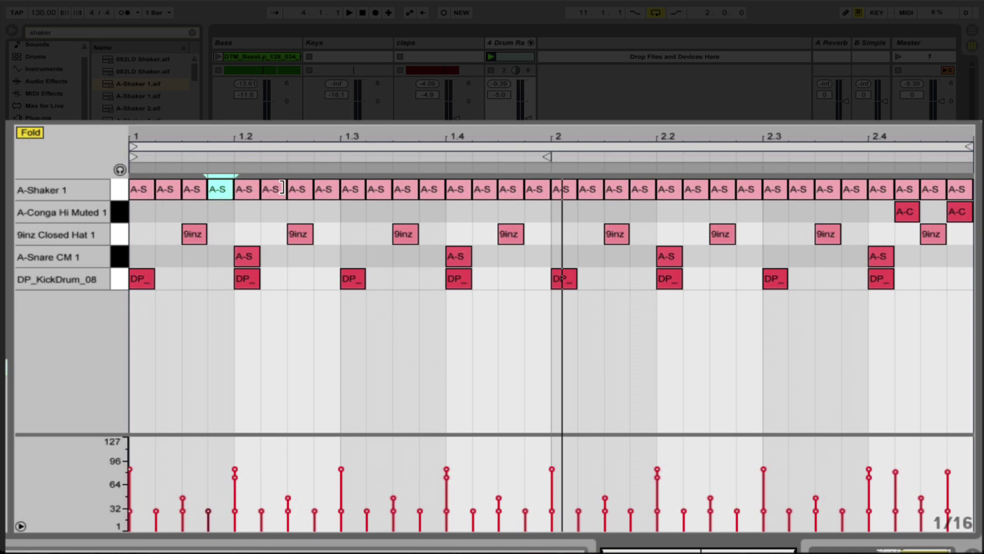
{"action": "left_click", "coordinate": [324, 191], "text": "shift"}
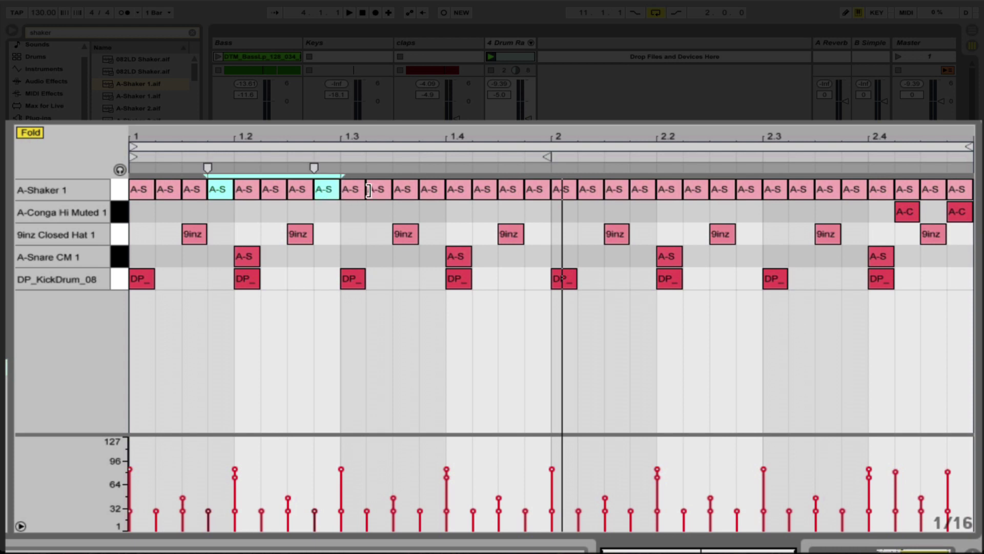
{"action": "left_click", "coordinate": [429, 189], "text": "shift"}
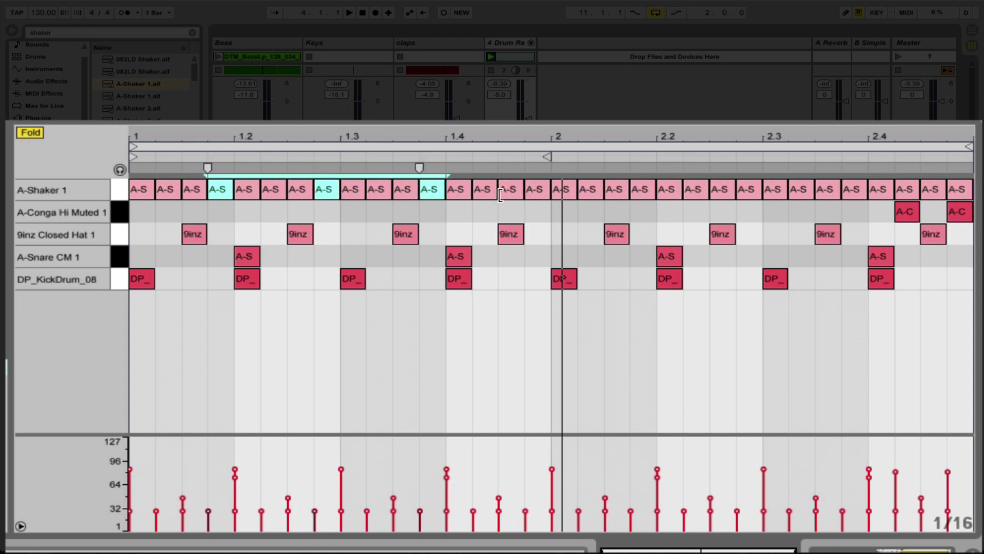
{"action": "left_click", "coordinate": [537, 189], "text": "shift"}
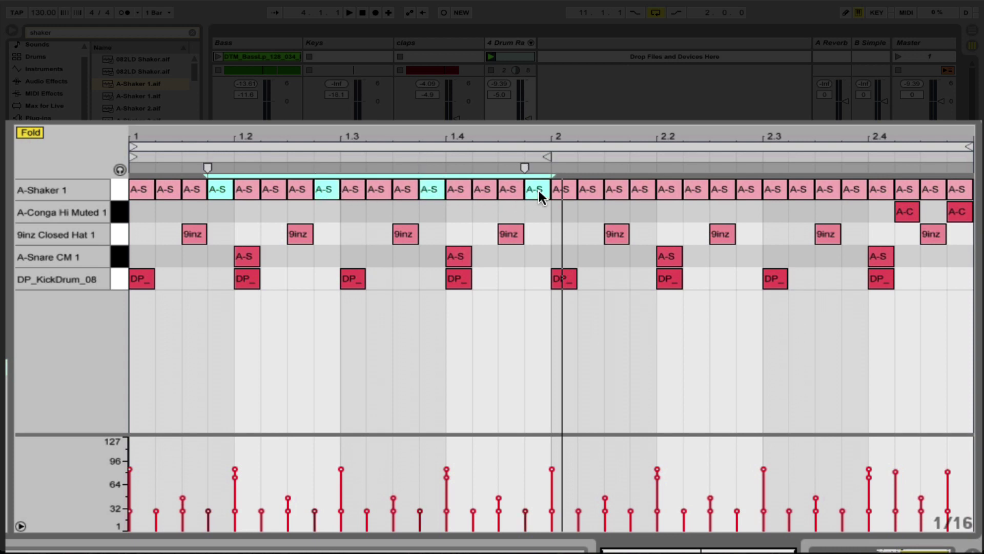
{"action": "left_click", "coordinate": [642, 190], "text": "shift"}
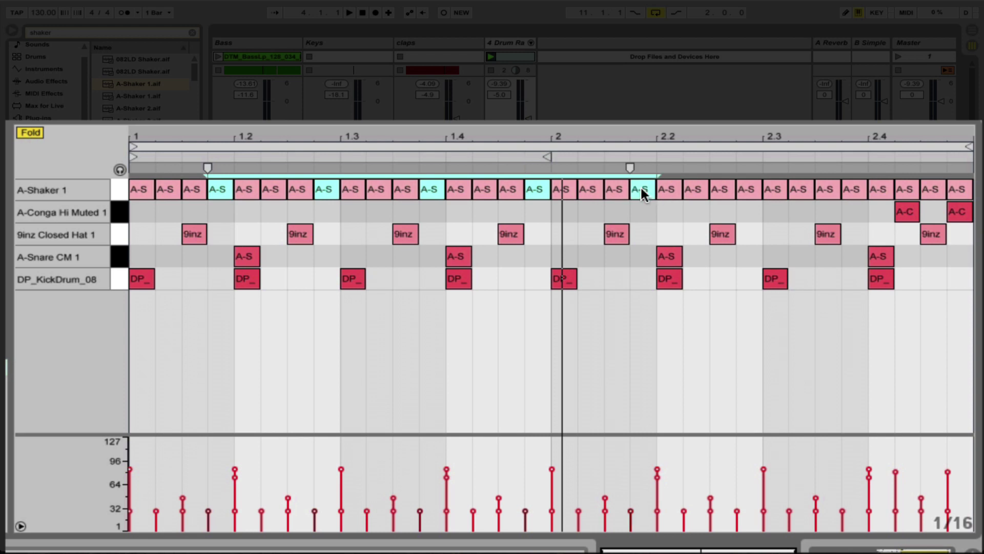
{"action": "left_click", "coordinate": [743, 191], "text": "shift"}
{"action": "left_click", "coordinate": [852, 191], "text": "shift"}
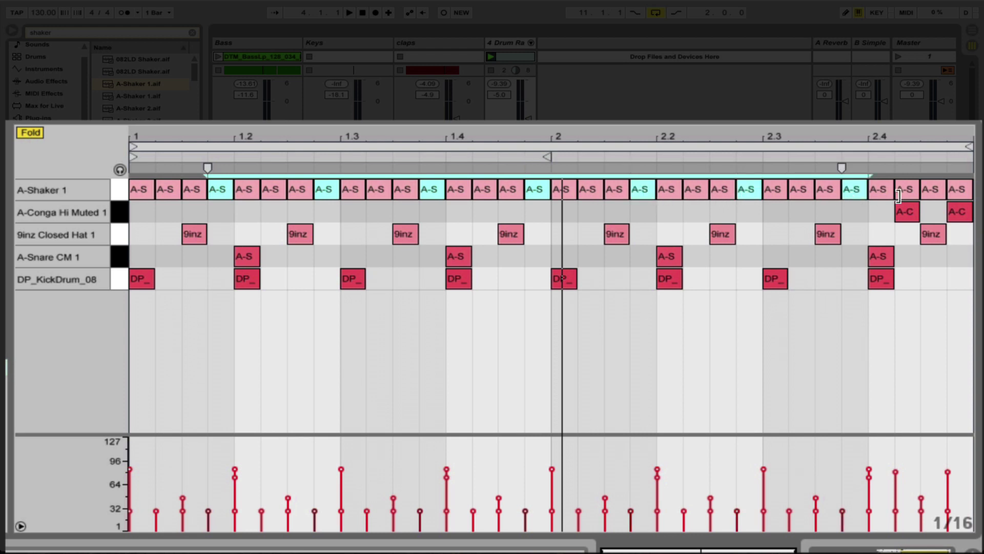
{"action": "left_click", "coordinate": [960, 192], "text": "shift"}
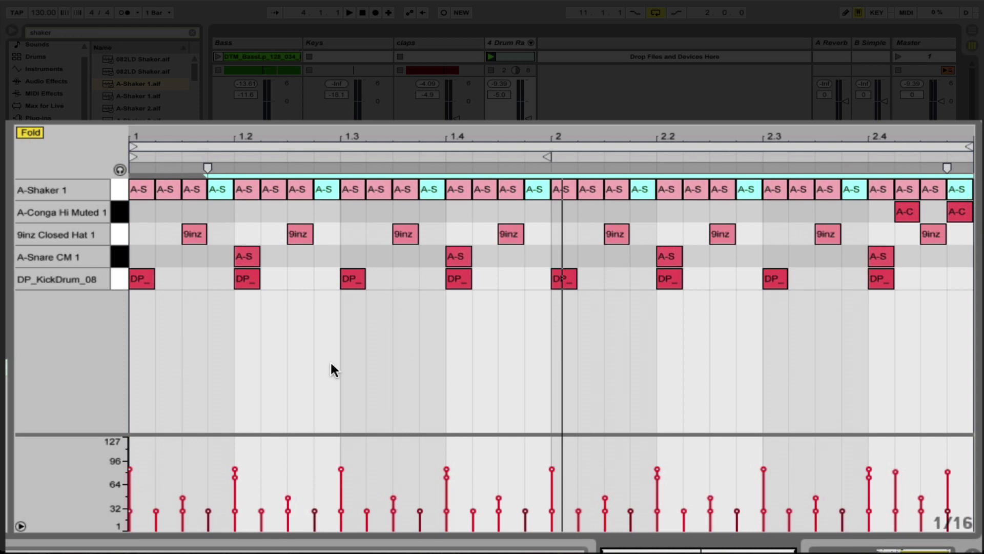
{"action": "mouse_move", "coordinate": [208, 510]}
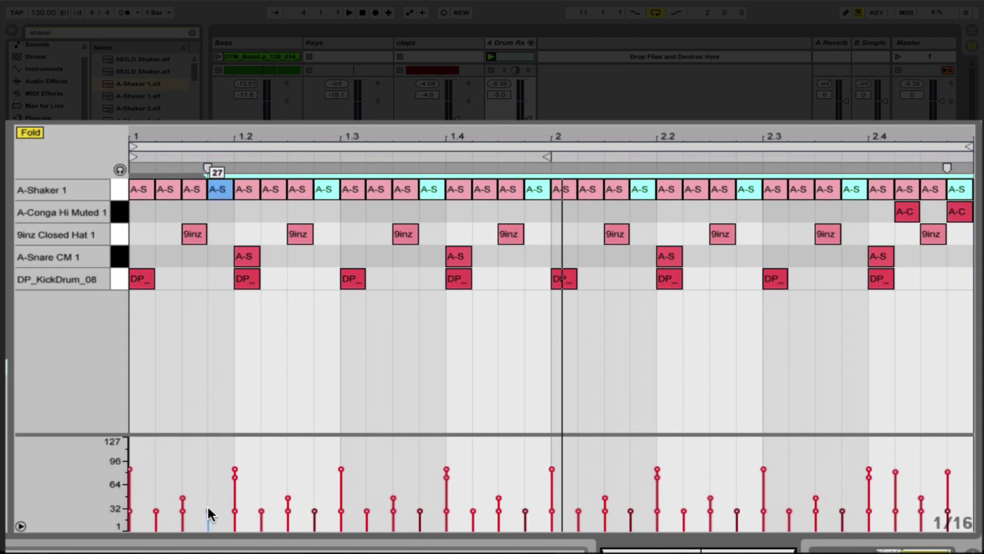
{"action": "left_click_drag", "start_coordinate": [208, 509], "coordinate": [208, 461]}
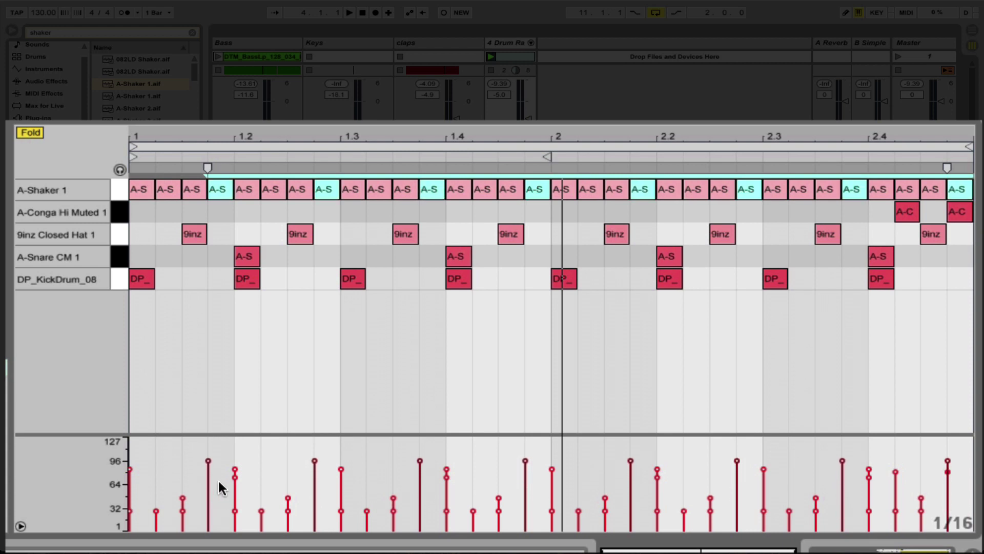
{"action": "key", "text": "space"}
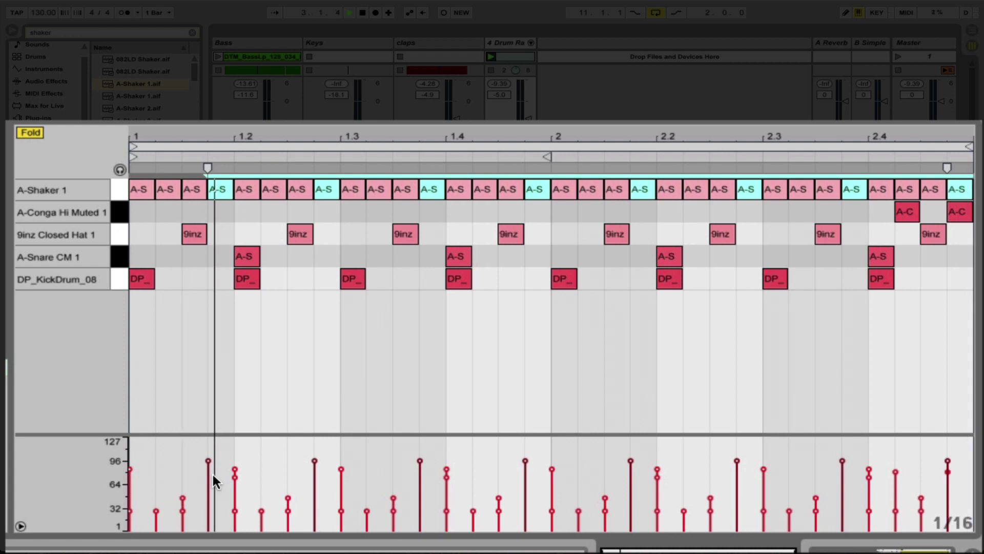
Lower the velocity of the selected A-Shaker 1 accent notes to 63 and stop playback.
{"action": "left_click", "coordinate": [209, 459]}
{"action": "mouse_move", "coordinate": [209, 460]}
{"action": "left_mouse_down"}
{"action": "mouse_move", "coordinate": [209, 488]}
{"action": "mouse_move", "coordinate": [209, 468]}
{"action": "left_mouse_up"}
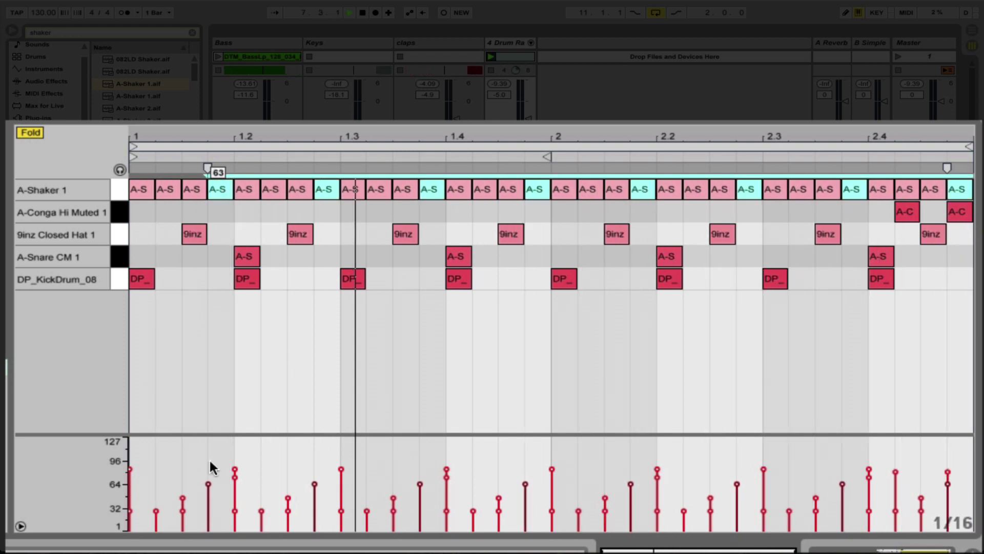
{"action": "key", "text": "space"}
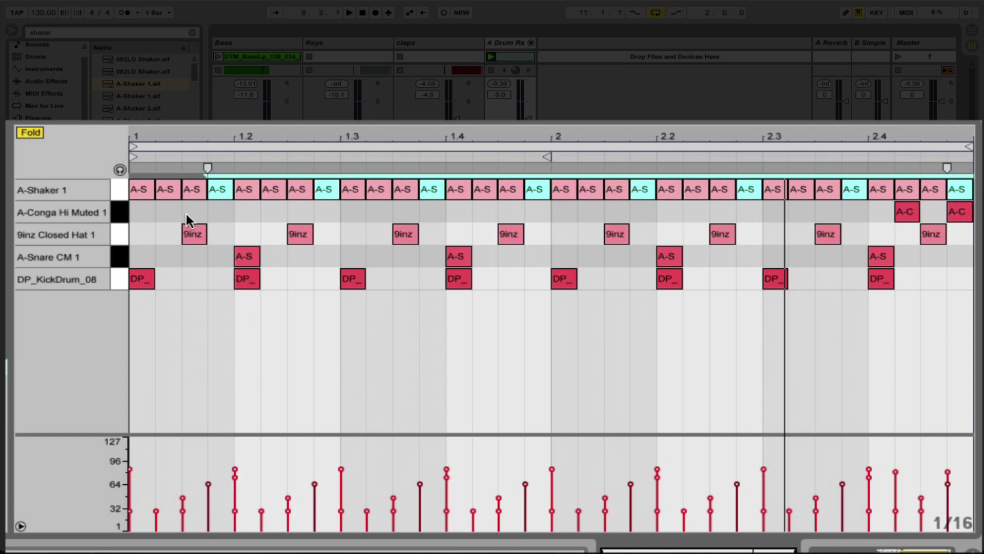
Hot-swap the drum clip's groove to Swing 16-25 from the Core Library's Swing and Groove Swing folder, and play the pattern briefly.
{"action": "left_click", "coordinate": [120, 188]}
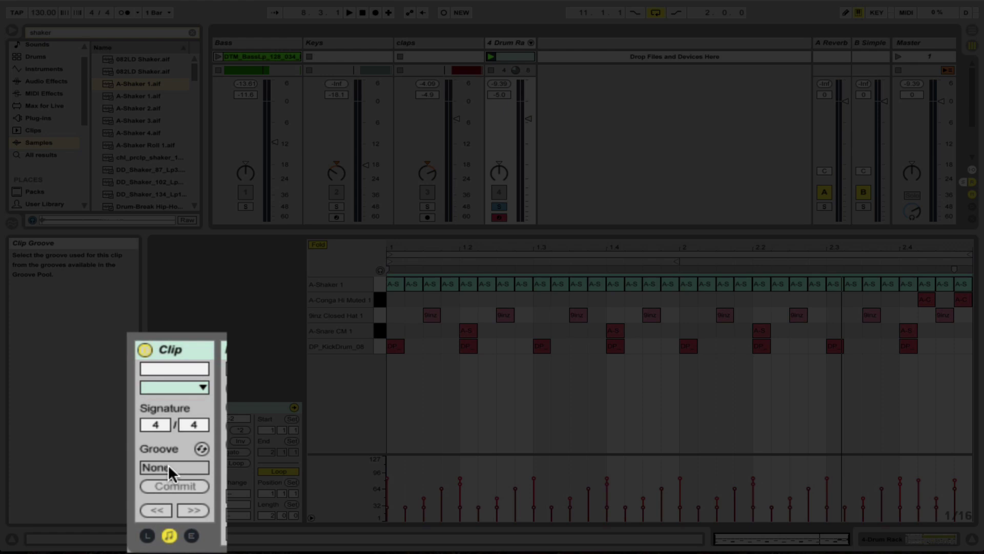
{"action": "left_click", "coordinate": [201, 447]}
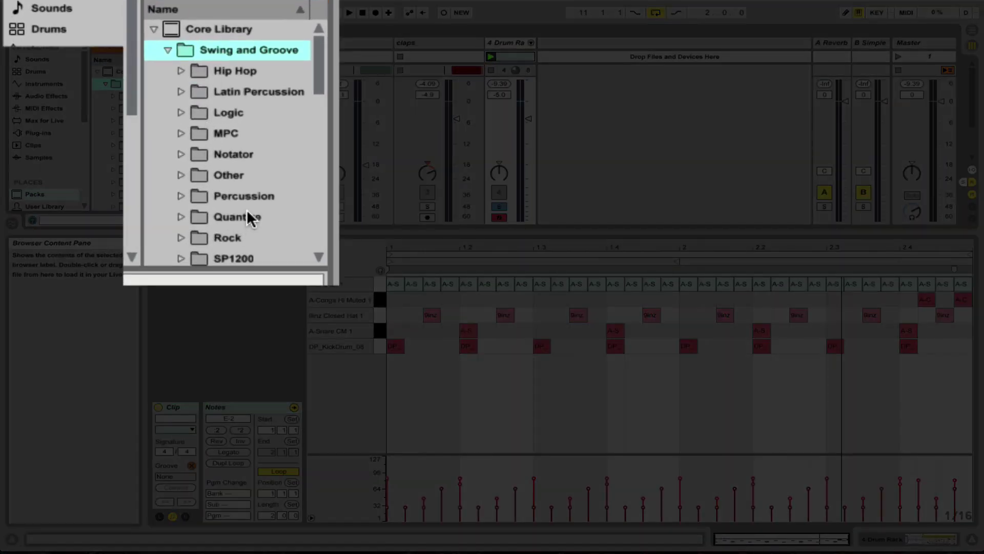
{"action": "scroll", "coordinate": [238, 133], "scroll_direction": "down", "scroll_amount": 4}
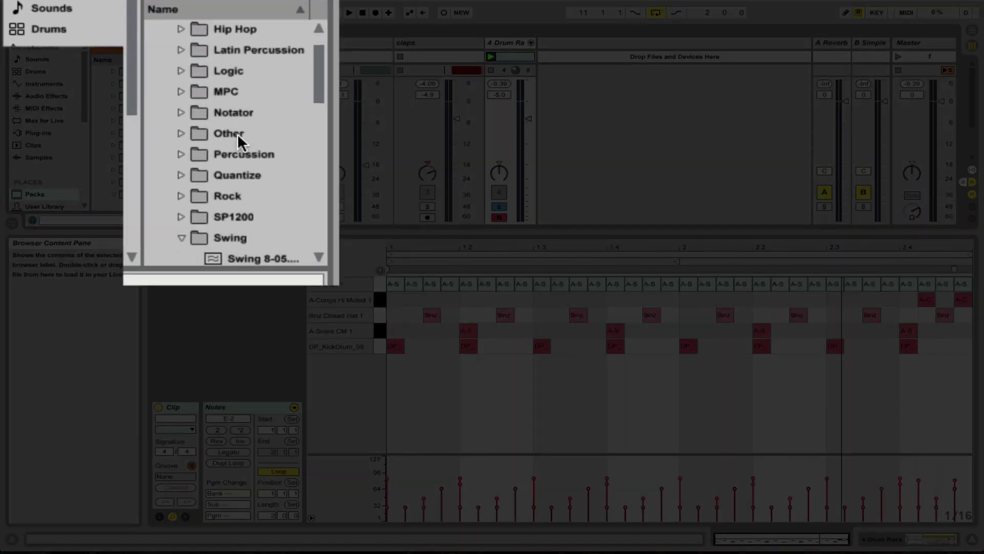
{"action": "scroll", "coordinate": [238, 134], "scroll_direction": "down", "scroll_amount": 5}
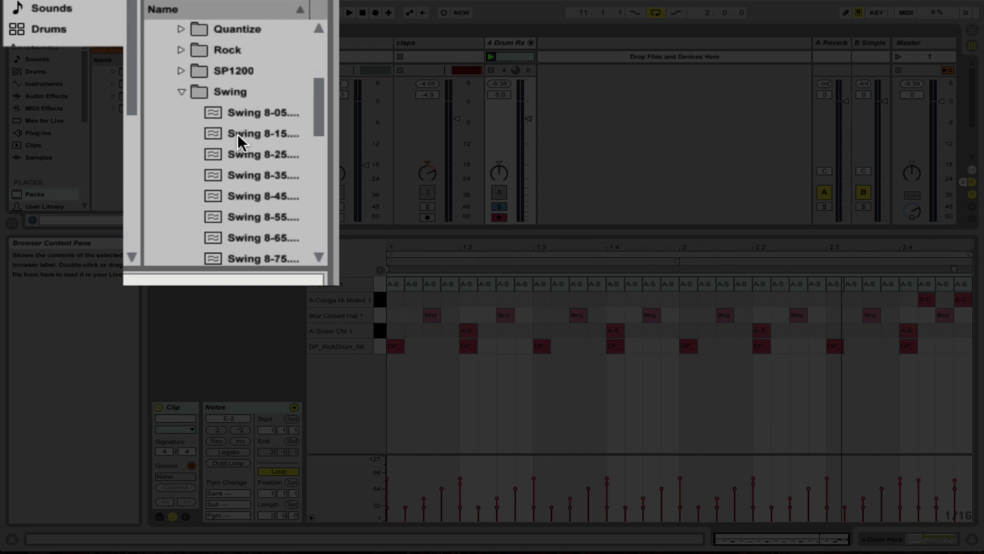
{"action": "scroll", "coordinate": [259, 135], "scroll_direction": "down", "scroll_amount": 1}
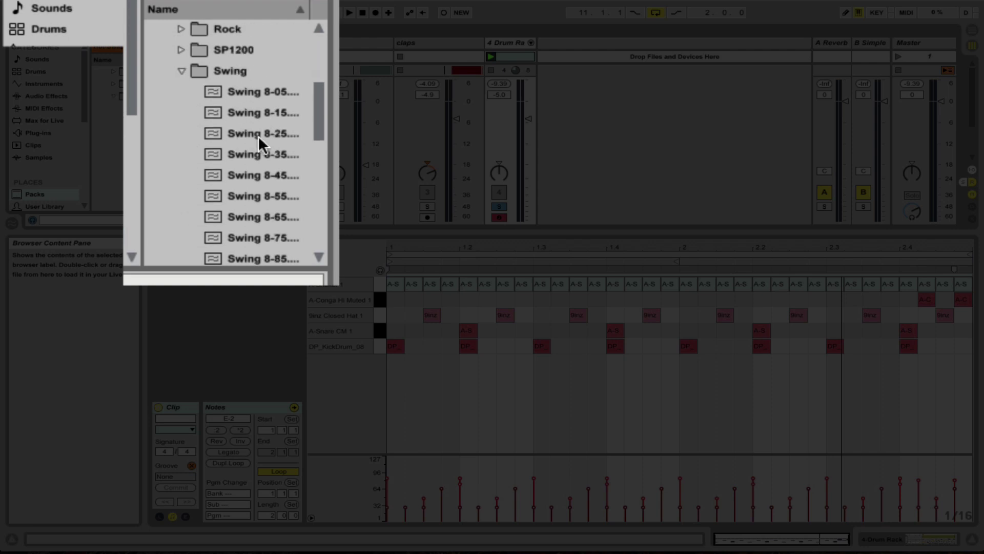
{"action": "left_click", "coordinate": [270, 91]}
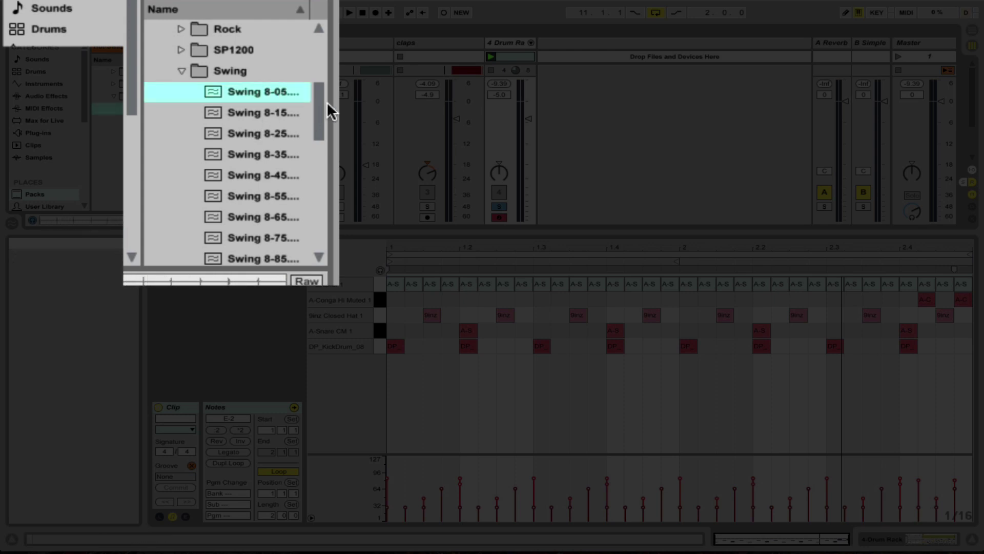
{"action": "left_click_drag", "start_coordinate": [319, 106], "coordinate": [298, 197]}
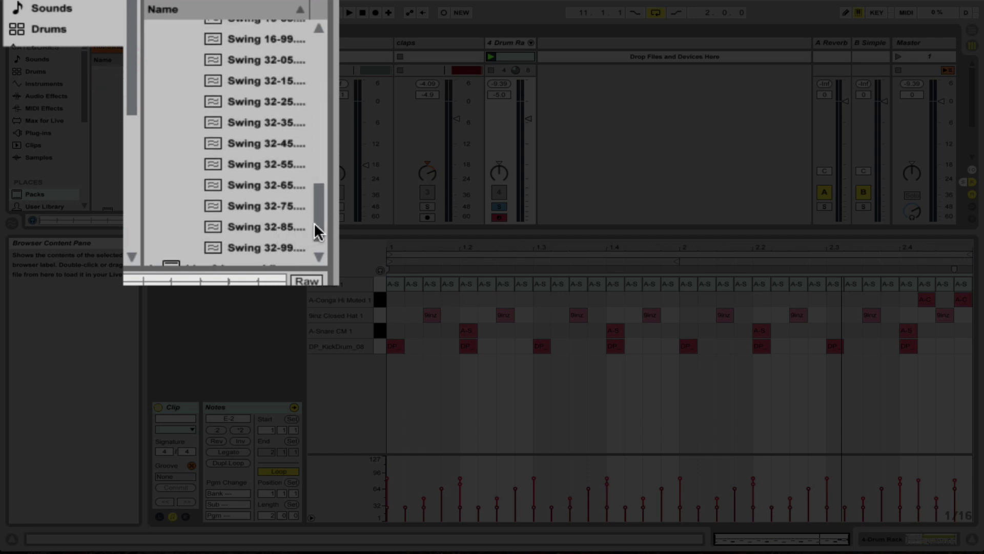
{"action": "left_click_drag", "start_coordinate": [315, 217], "coordinate": [315, 153]}
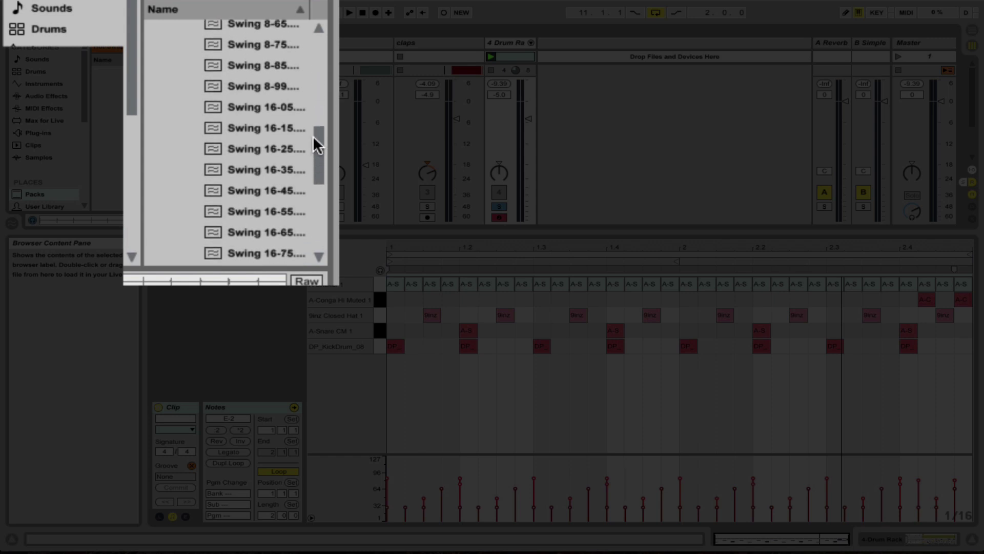
{"action": "left_click", "coordinate": [275, 149]}
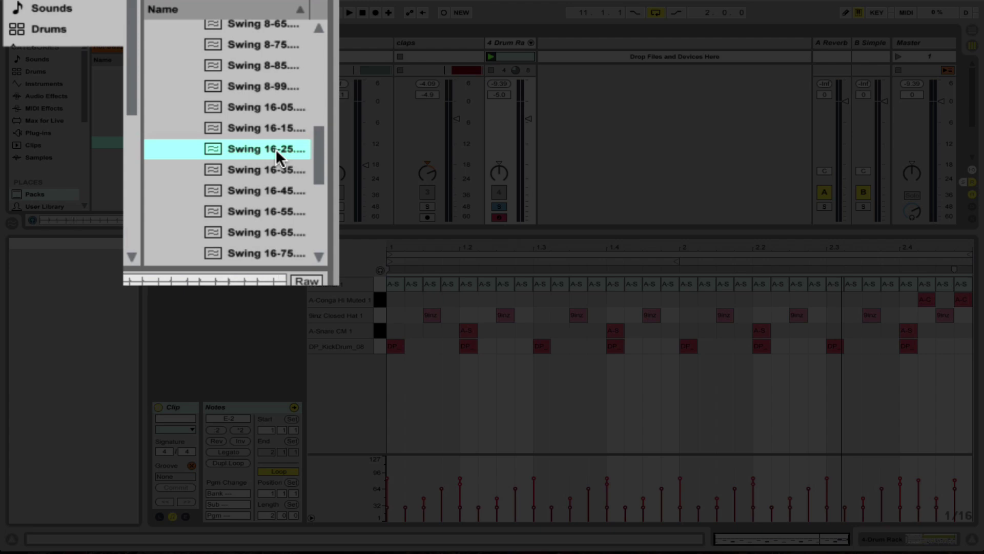
{"action": "double_click", "coordinate": [276, 149]}
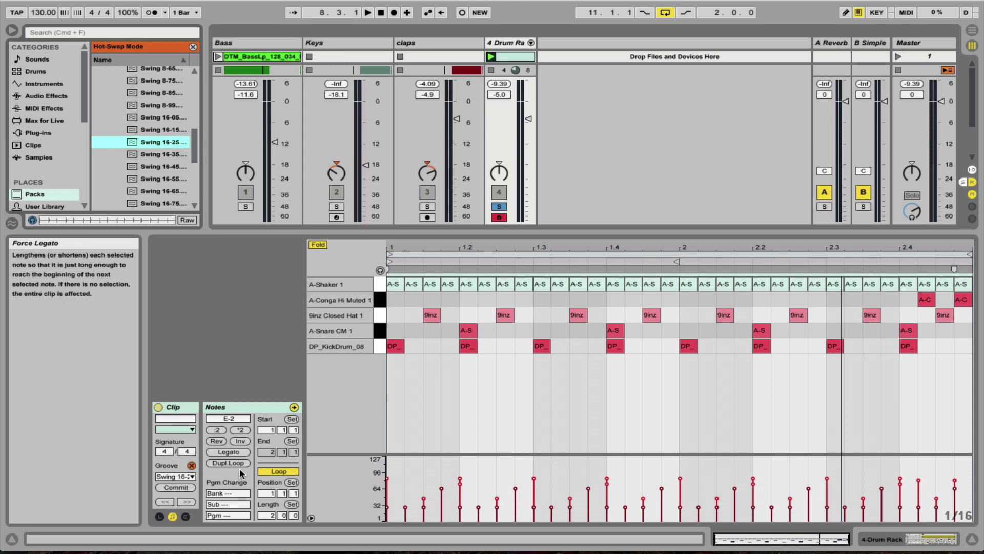
{"action": "key", "text": "space"}
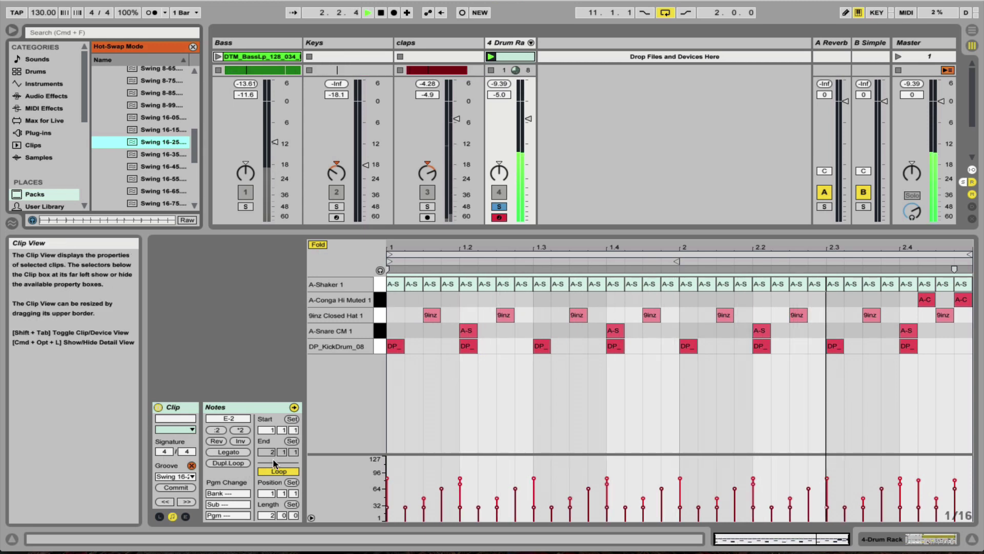
{"action": "key", "text": "space"}
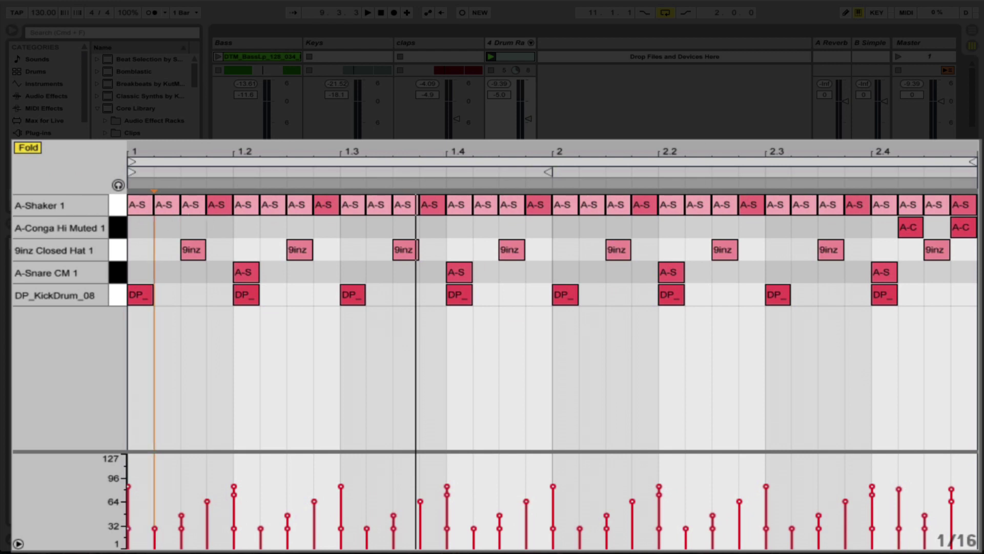
Delete the A-Shaker 1 note on the first sixteenth of every beat in both bars and play the pattern briefly.
{"action": "double_click", "coordinate": [136, 205]}
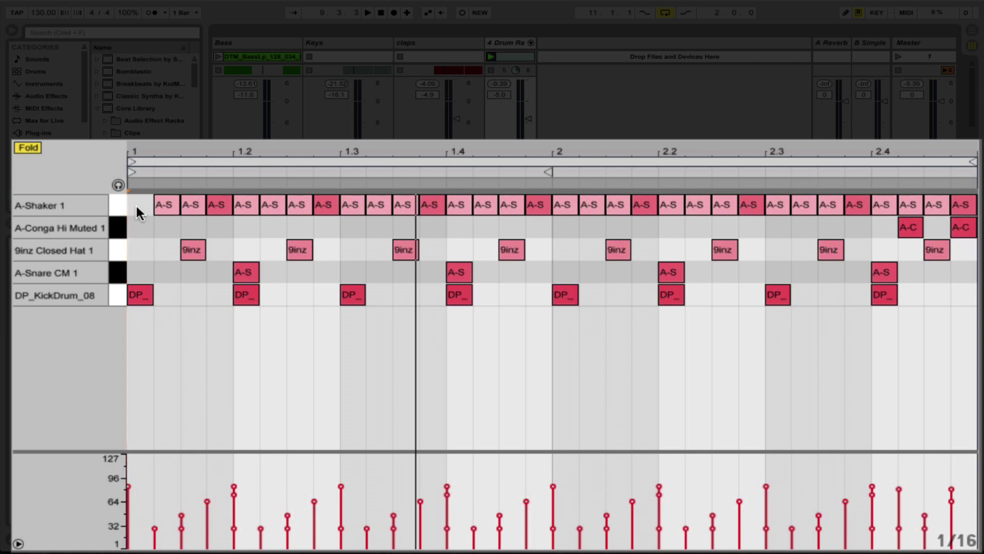
{"action": "left_click", "coordinate": [249, 206]}
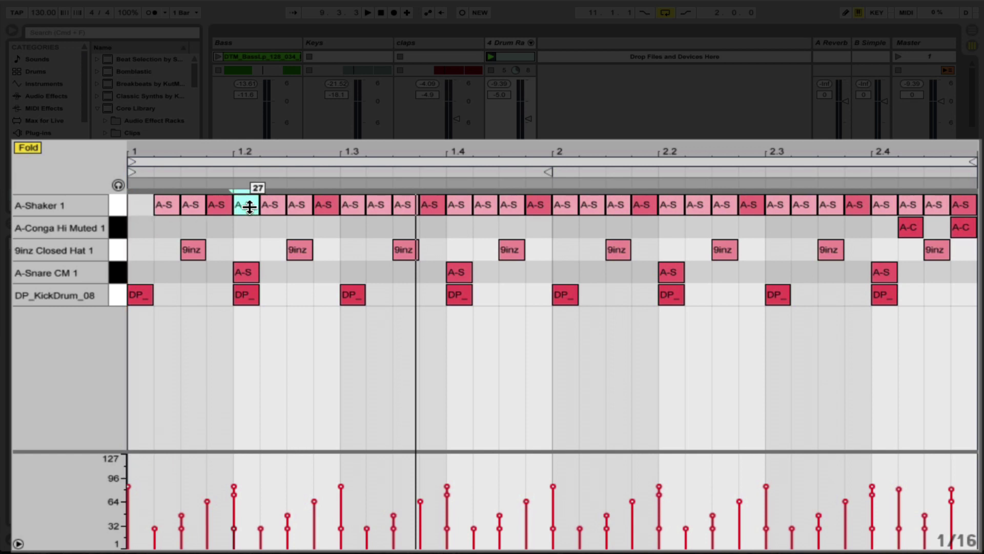
{"action": "left_click_drag", "start_coordinate": [250, 206], "coordinate": [348, 205]}
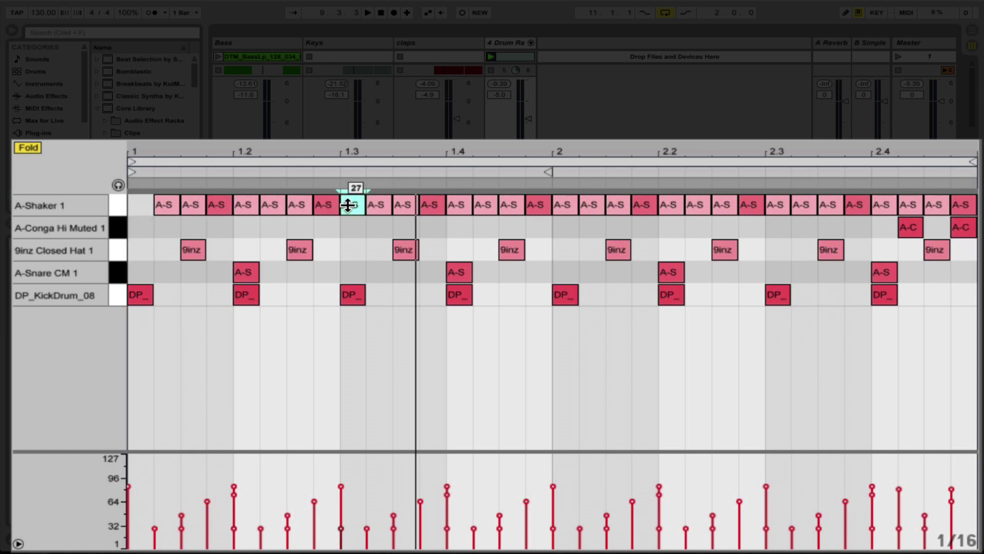
{"action": "left_click", "coordinate": [249, 205], "text": "shift"}
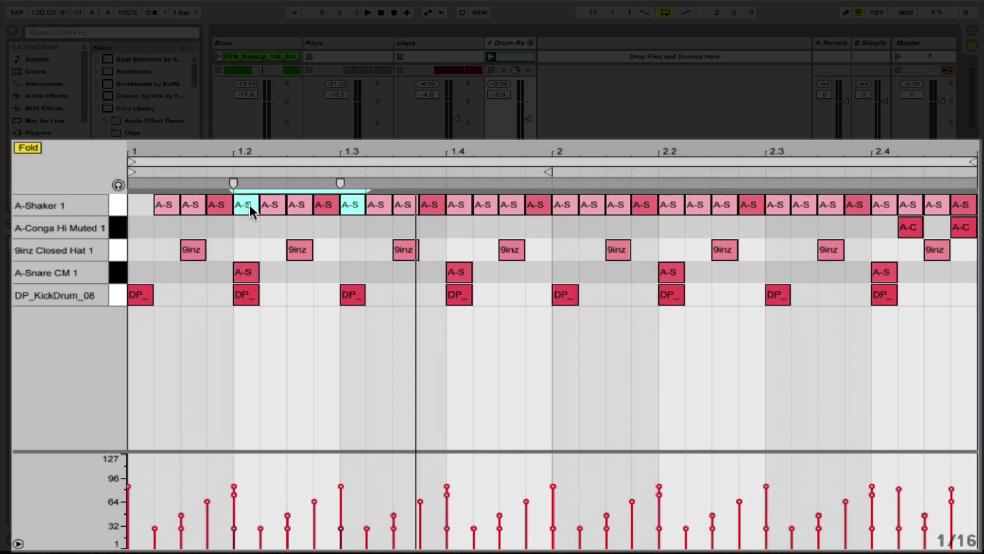
{"action": "left_click", "coordinate": [455, 205], "text": "shift"}
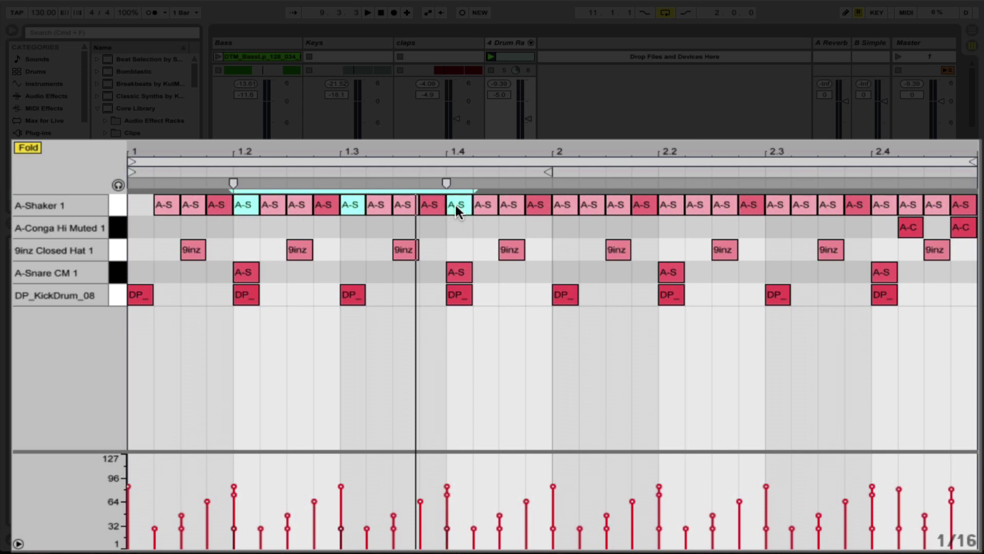
{"action": "left_click", "coordinate": [567, 204], "text": "shift"}
{"action": "left_click", "coordinate": [669, 205], "text": "shift"}
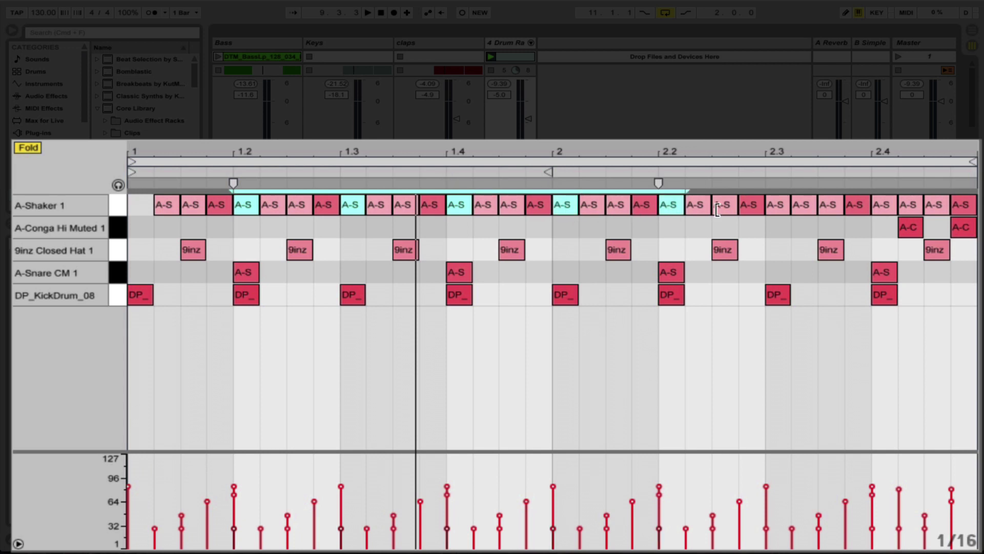
{"action": "left_click", "coordinate": [779, 205], "text": "shift"}
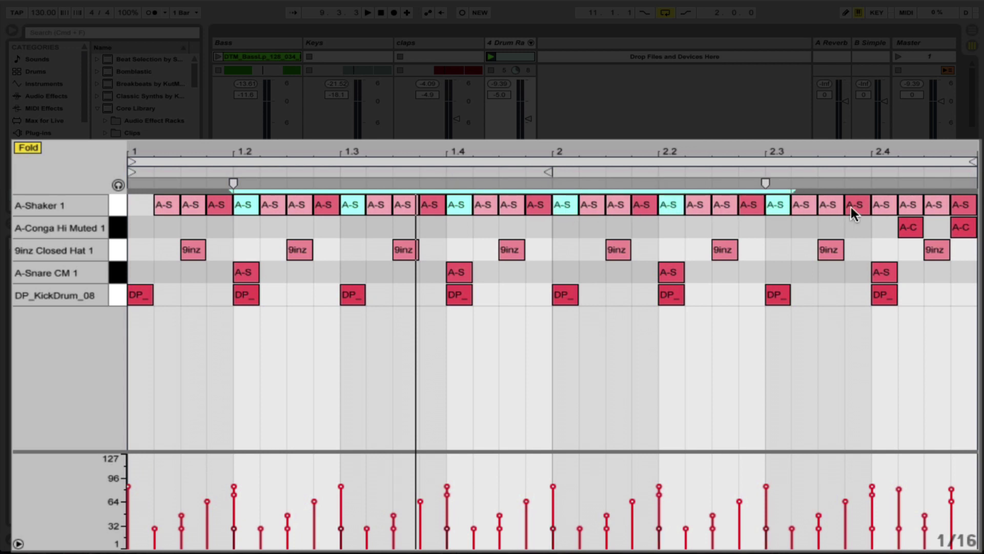
{"action": "left_click", "coordinate": [883, 204], "text": "shift"}
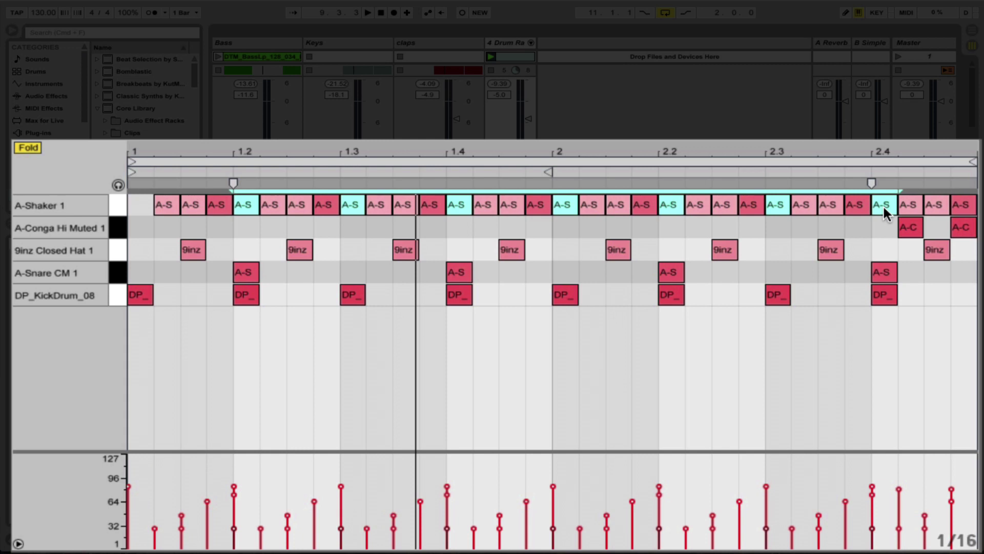
{"action": "key", "text": "Delete"}
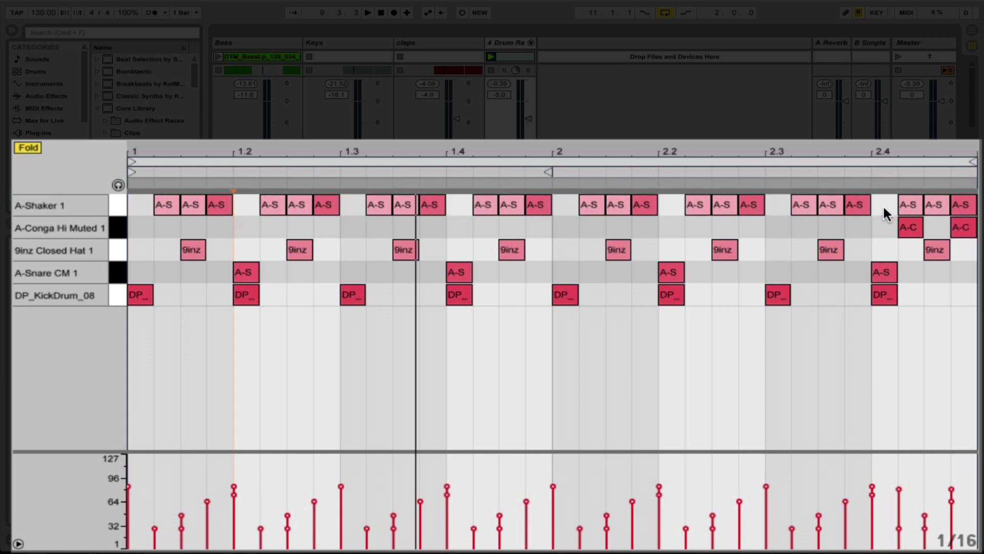
{"action": "key", "text": "space"}
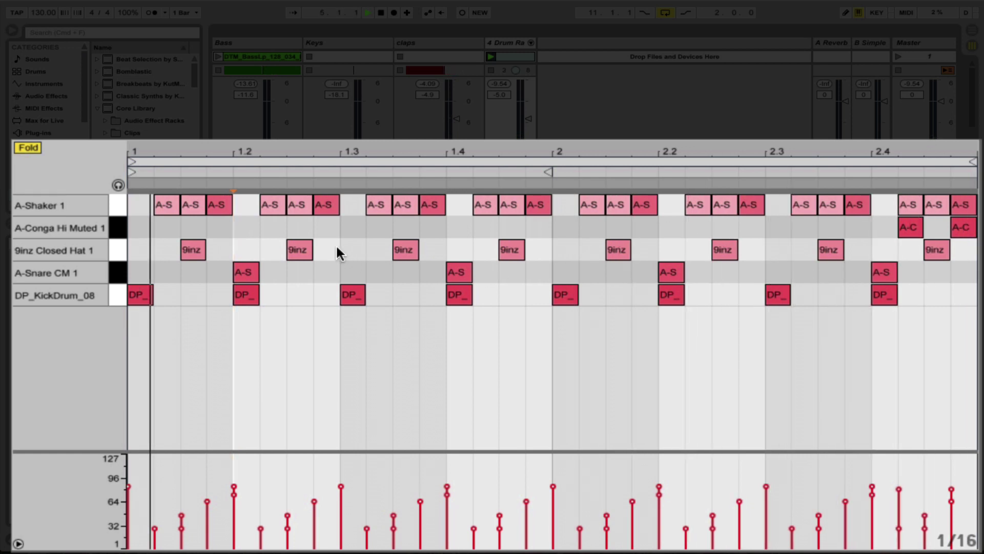
{"action": "key", "text": "space"}
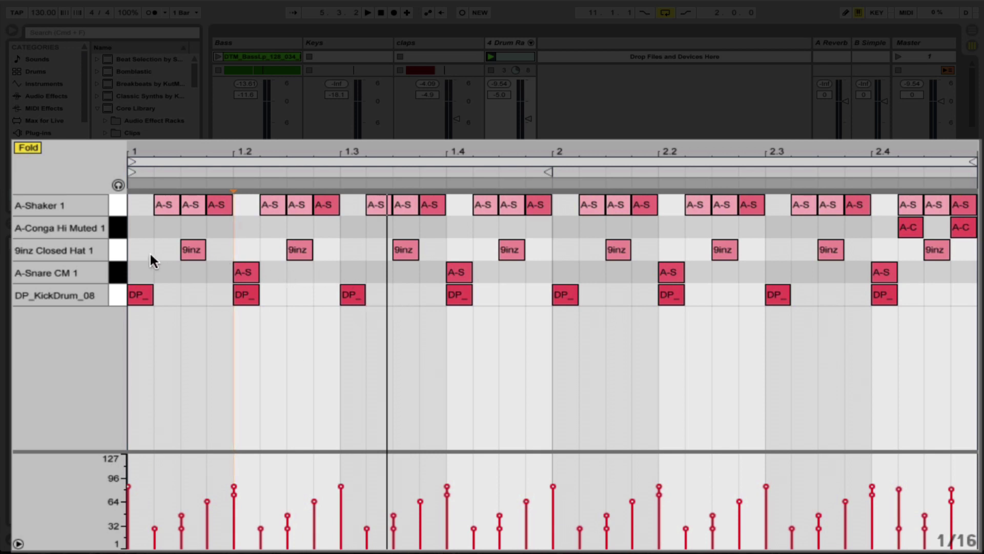
Delete the A-Shaker 1 notes that coincide with the closed hat in the first three beats of bar 1, and play the pattern briefly.
{"action": "left_click", "coordinate": [119, 251]}
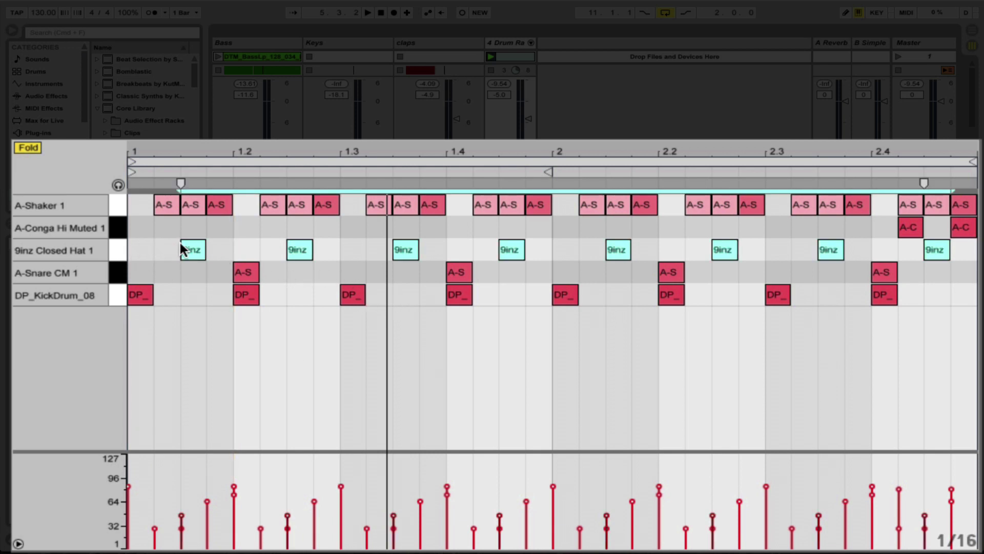
{"action": "left_click", "coordinate": [189, 203]}
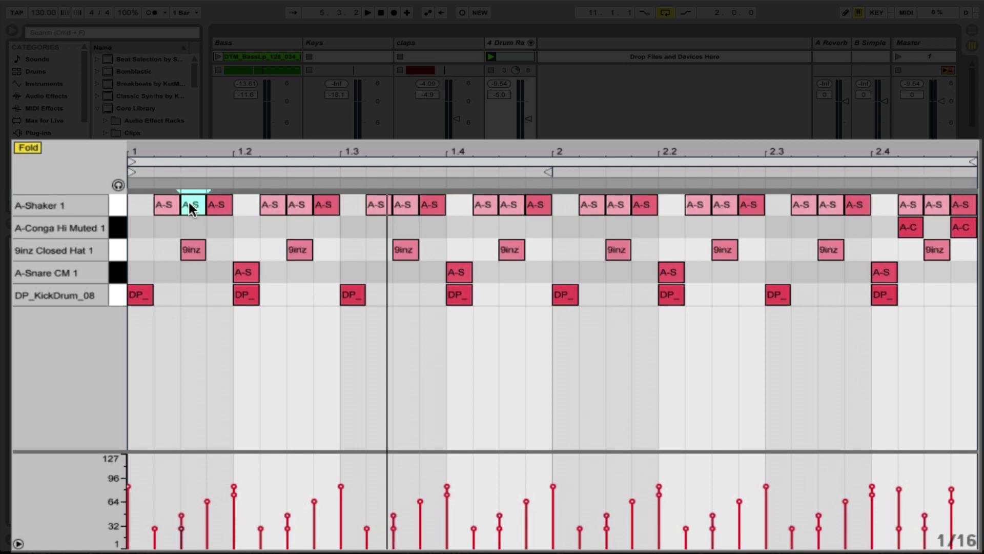
{"action": "double_click", "coordinate": [188, 200]}
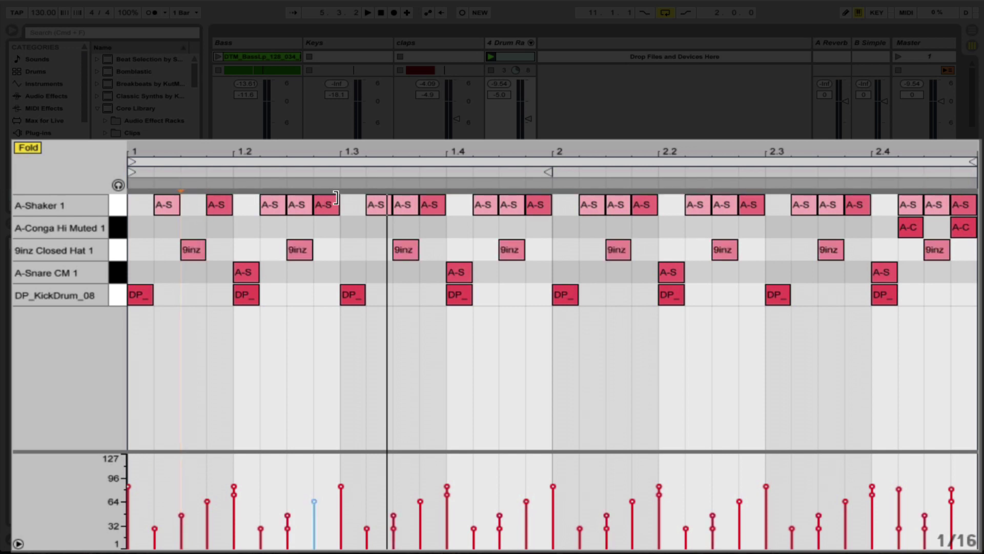
{"action": "double_click", "coordinate": [293, 199]}
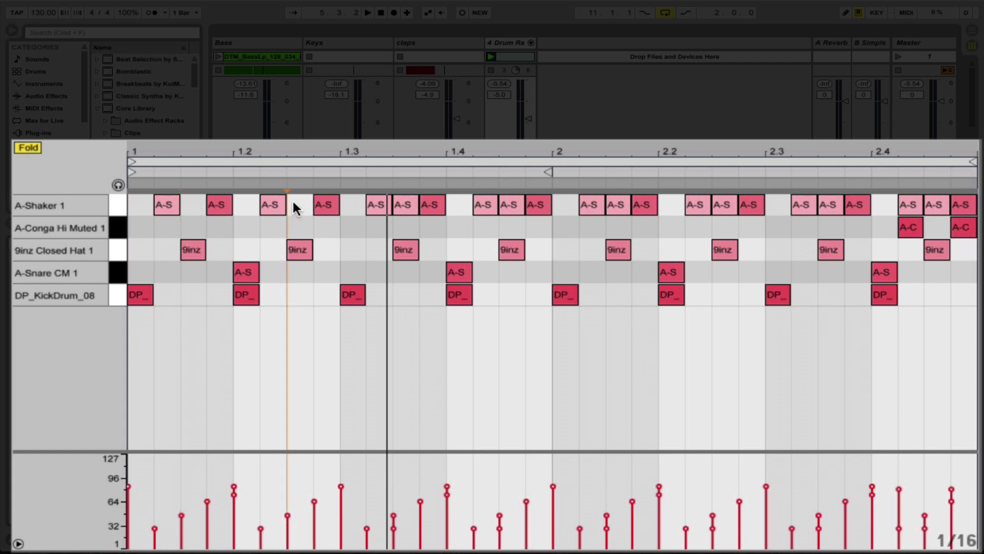
{"action": "double_click", "coordinate": [409, 205]}
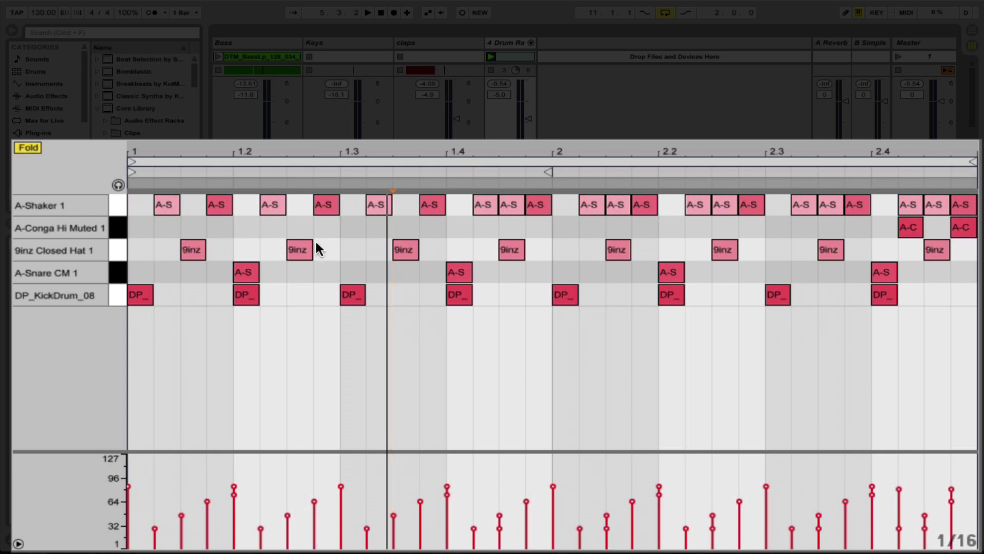
{"action": "key", "text": "space"}
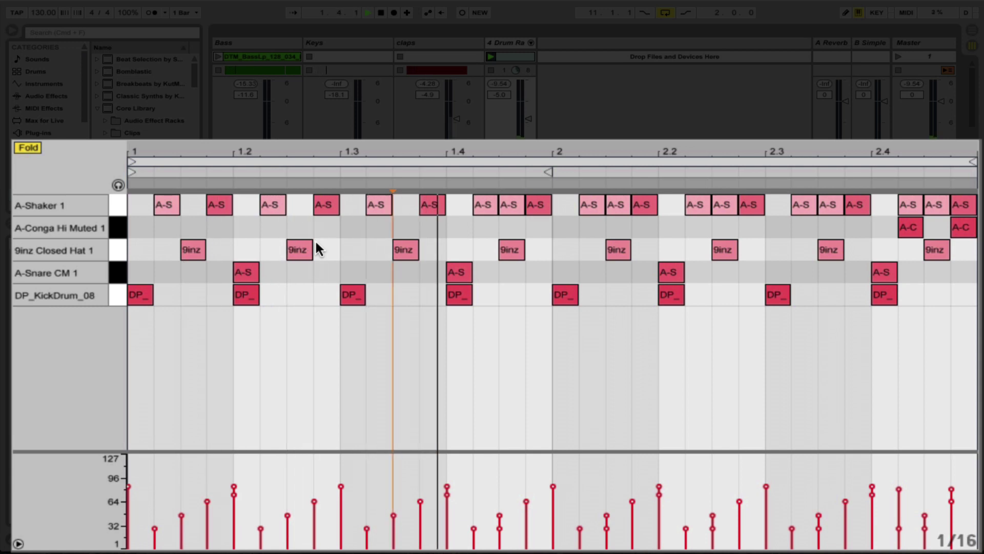
{"action": "key", "text": "space"}
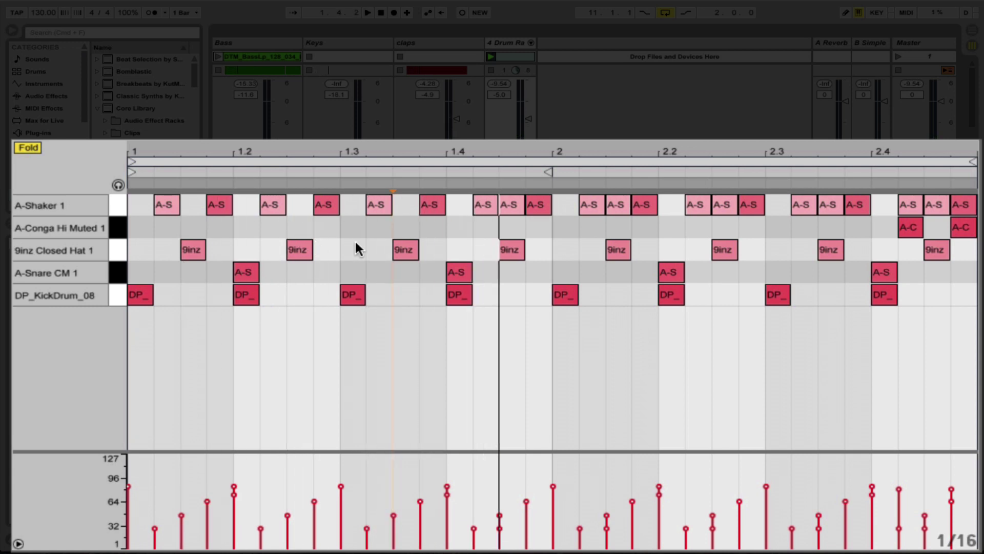
Delete the remaining A-Shaker 1 notes that coincide with the closed hat, from beat 1.4 through 2.4, and play the pattern.
{"action": "double_click", "coordinate": [519, 200]}
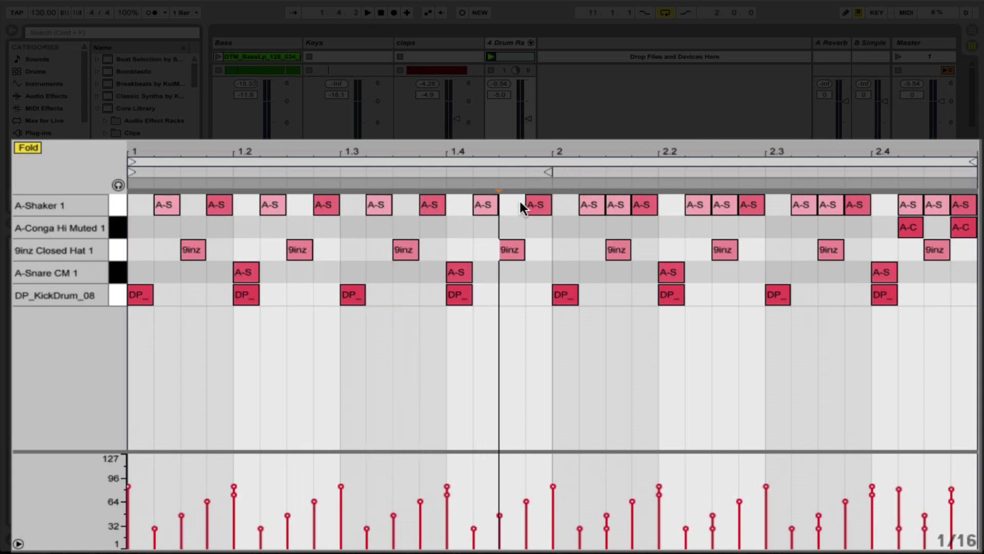
{"action": "double_click", "coordinate": [618, 205]}
{"action": "double_click", "coordinate": [719, 200]}
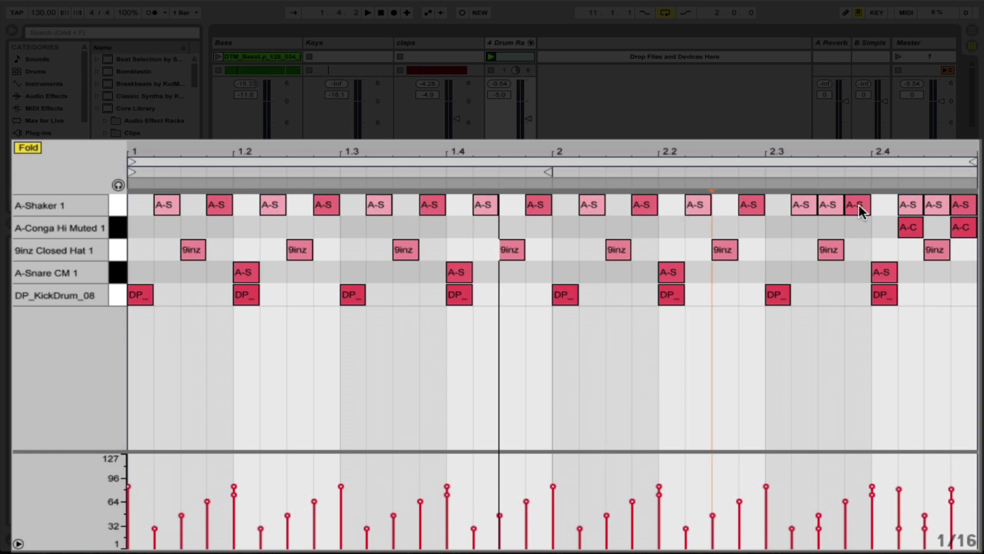
{"action": "double_click", "coordinate": [826, 201]}
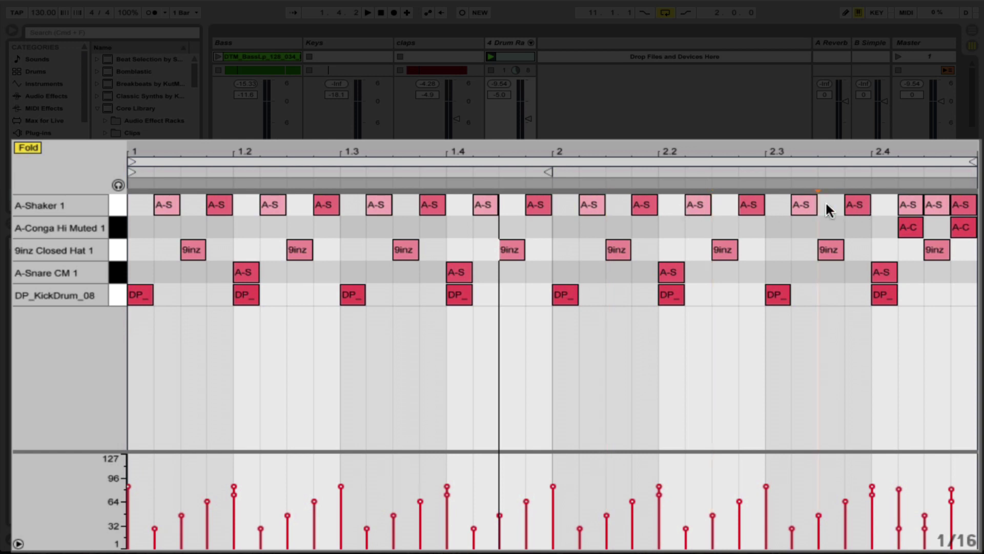
{"action": "double_click", "coordinate": [936, 204]}
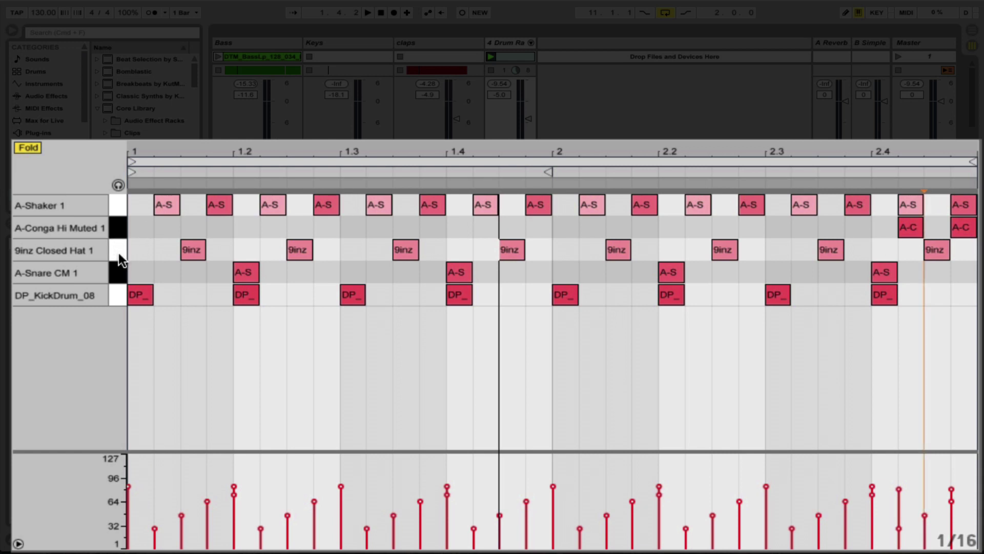
{"action": "key", "text": "space"}
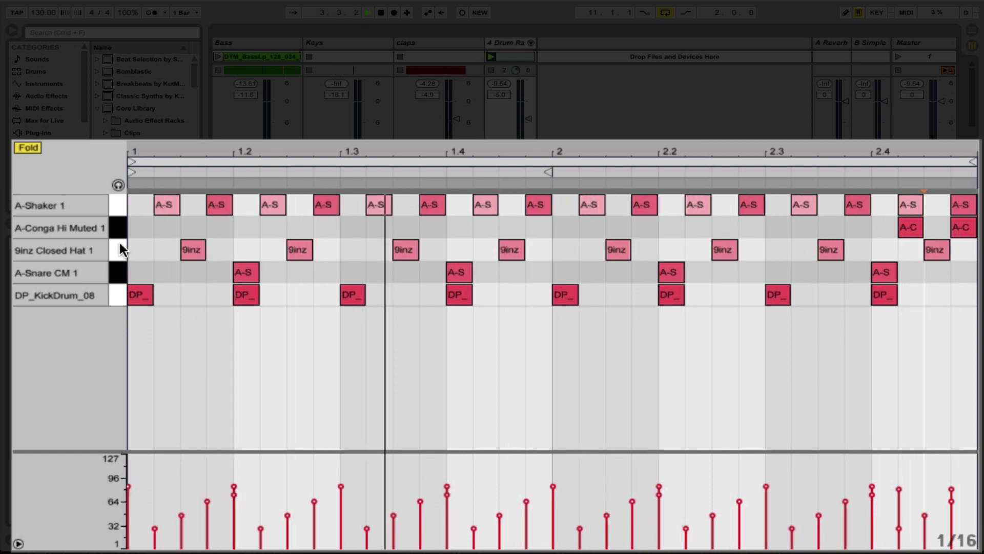
Hide the clip view, take the drum track out of solo, and play the drums together with the other tracks.
{"action": "key", "text": "space"}
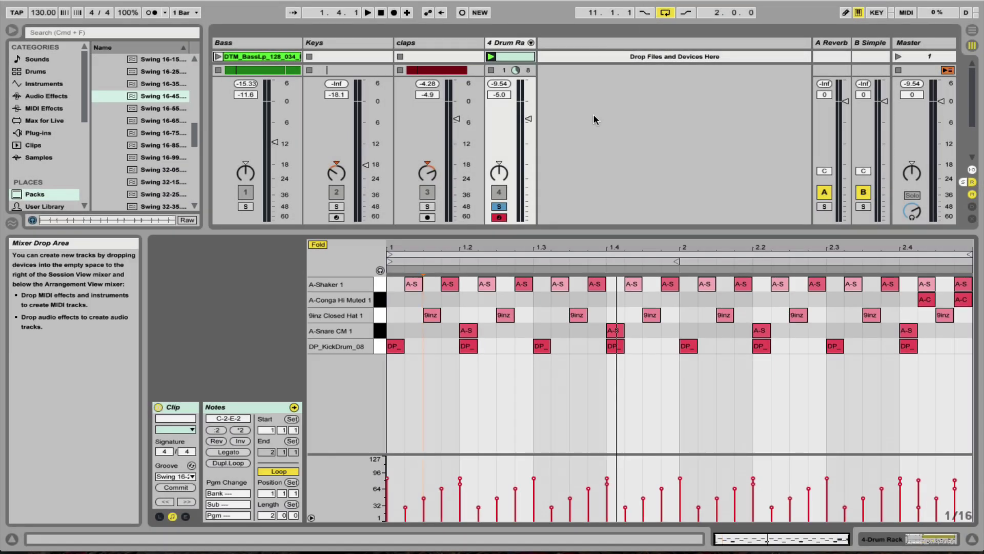
{"action": "double_click", "coordinate": [562, 232]}
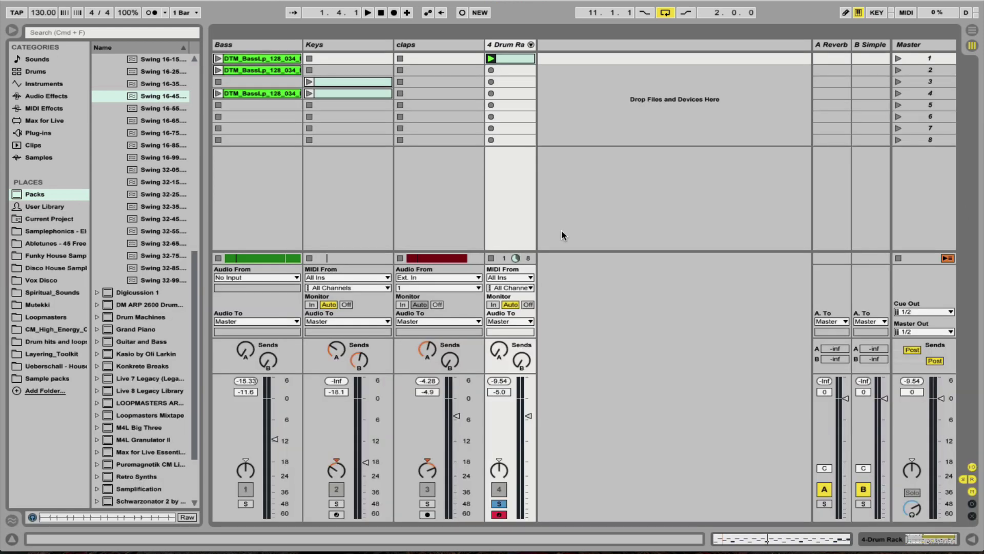
{"action": "left_click", "coordinate": [499, 504]}
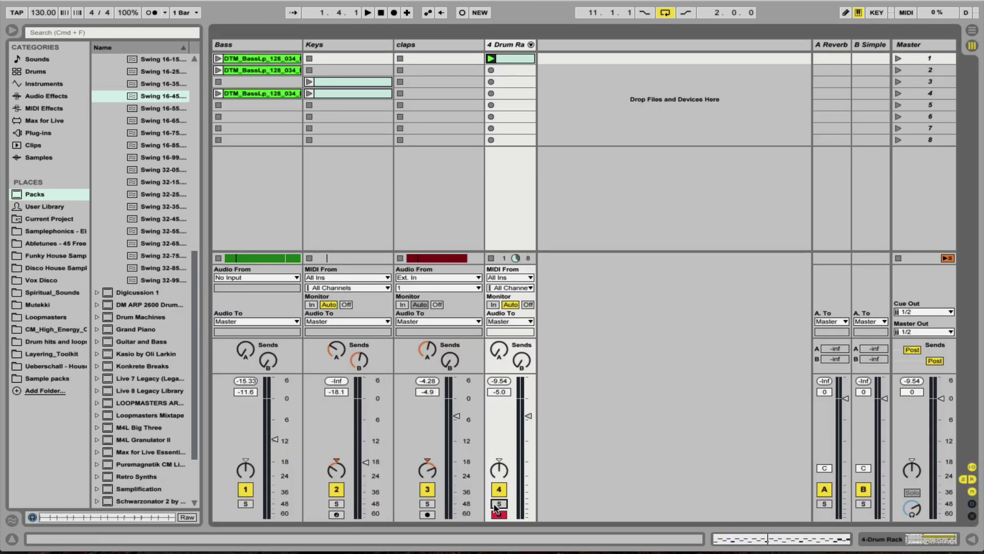
{"action": "key", "text": "space"}
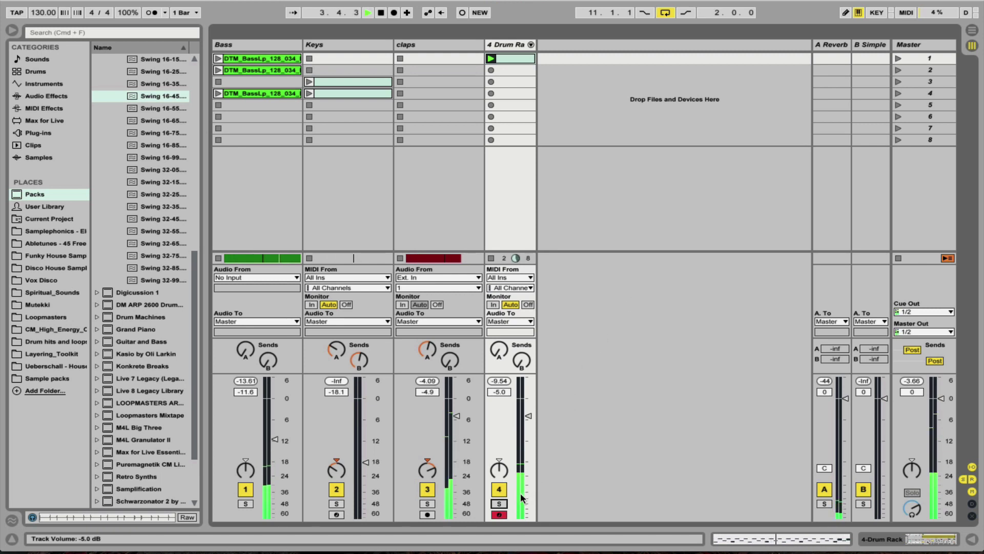
{"action": "key", "text": "space"}
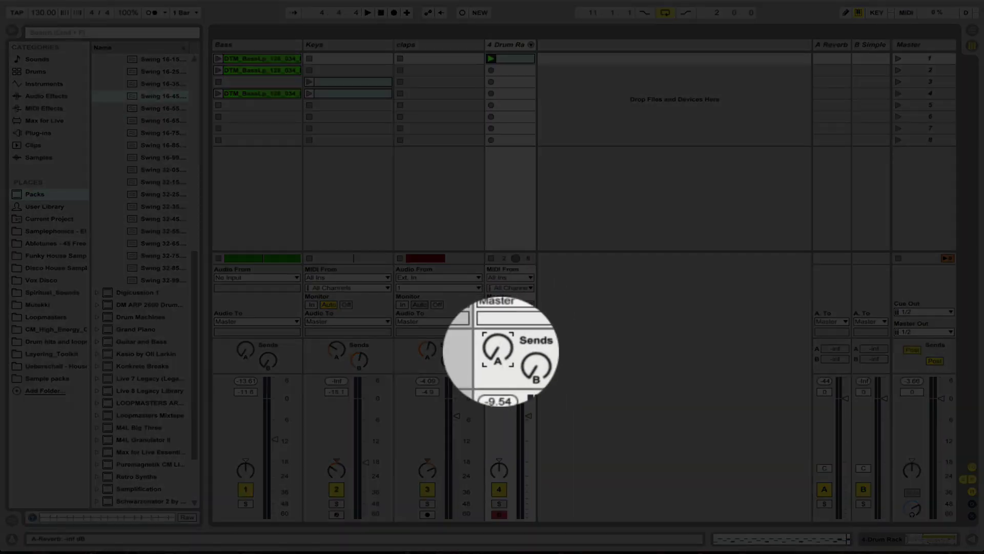
Unfold the drum track's individual chains in the mixer and show the Drum Rack's chain list.
{"action": "left_click_drag", "start_coordinate": [498, 351], "coordinate": [498, 344]}
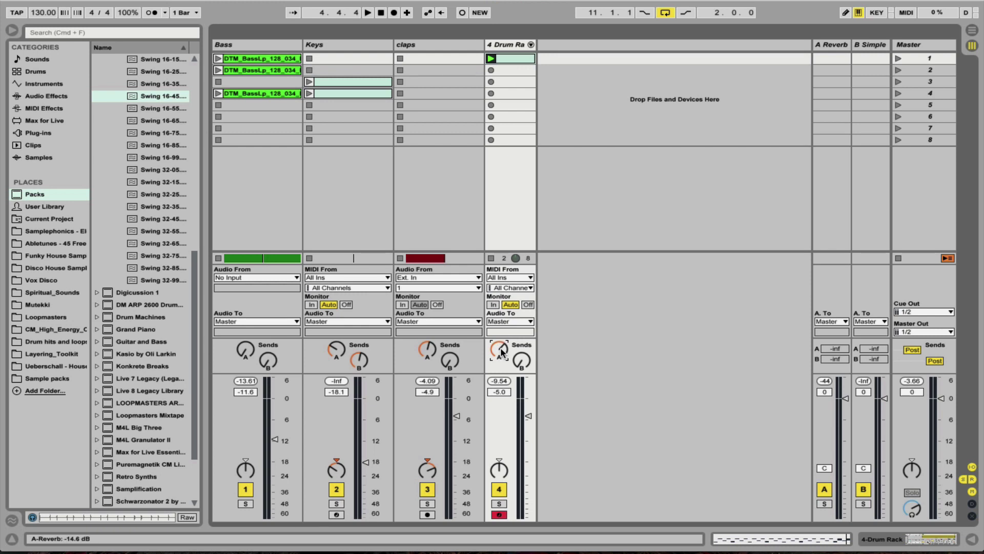
{"action": "left_click", "coordinate": [528, 46]}
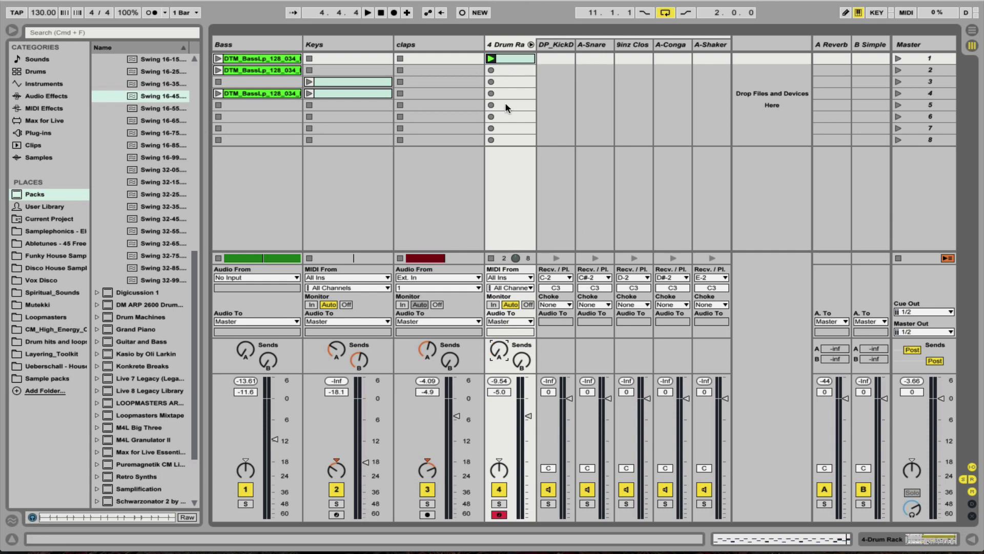
{"action": "double_click", "coordinate": [512, 45]}
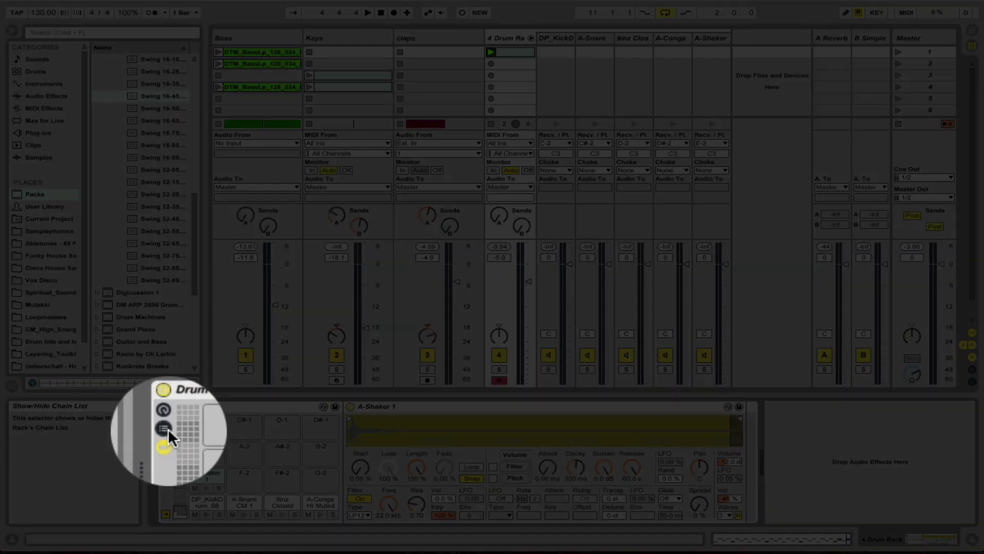
{"action": "left_click", "coordinate": [167, 429]}
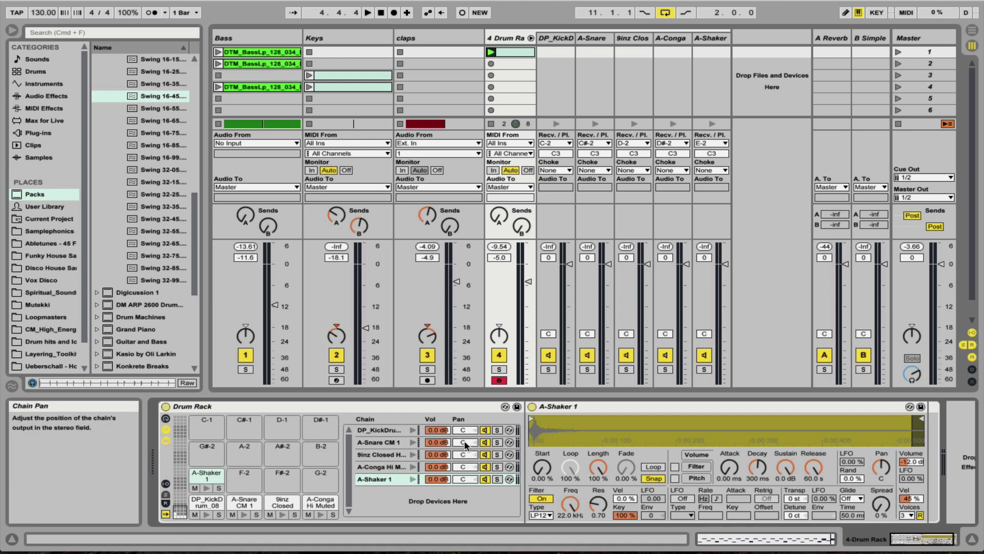
With the drum track soloed and playing, set the snare chain to -0.6 dB and 8L, and pan closed hat 12R, conga 27L and shaker 12L.
{"action": "left_click", "coordinate": [499, 369]}
{"action": "key", "text": "space"}
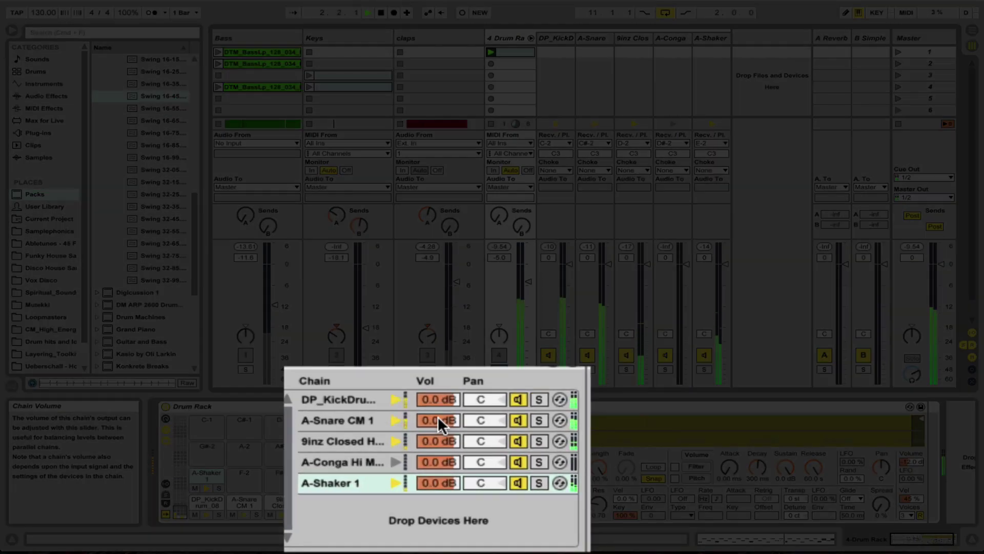
{"action": "left_click", "coordinate": [437, 442]}
{"action": "left_click_drag", "start_coordinate": [438, 420], "coordinate": [481, 428]}
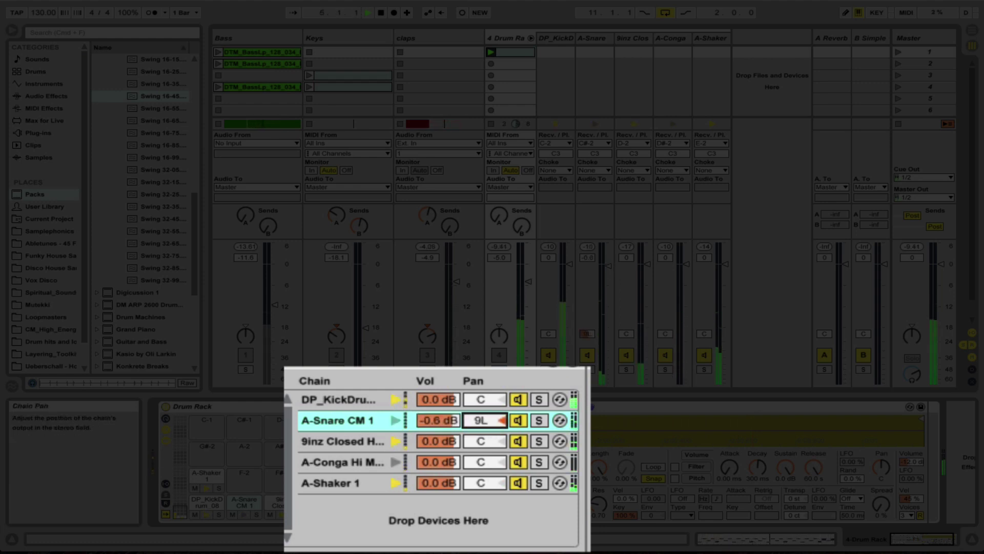
{"action": "left_click", "coordinate": [487, 442]}
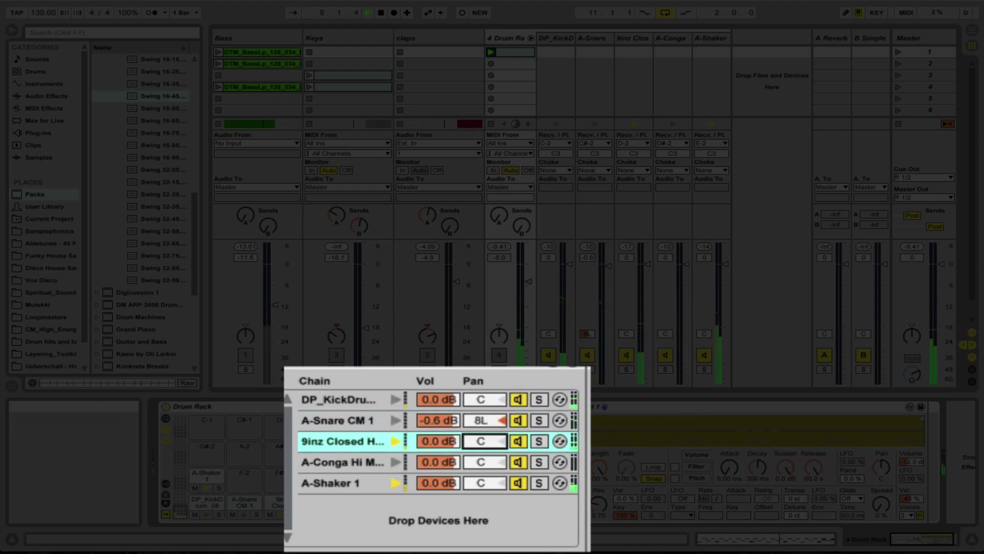
{"action": "left_click_drag", "start_coordinate": [487, 442], "coordinate": [483, 481]}
{"action": "left_click", "coordinate": [481, 480]}
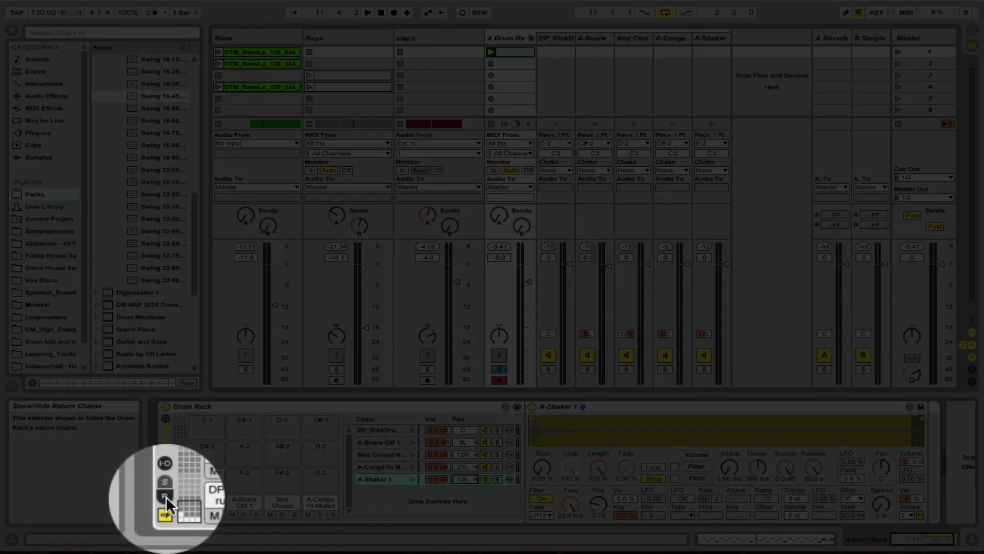
Show the Drum Rack's return chains and paste a copy of the Reverb from return track A into them.
{"action": "left_click", "coordinate": [166, 496]}
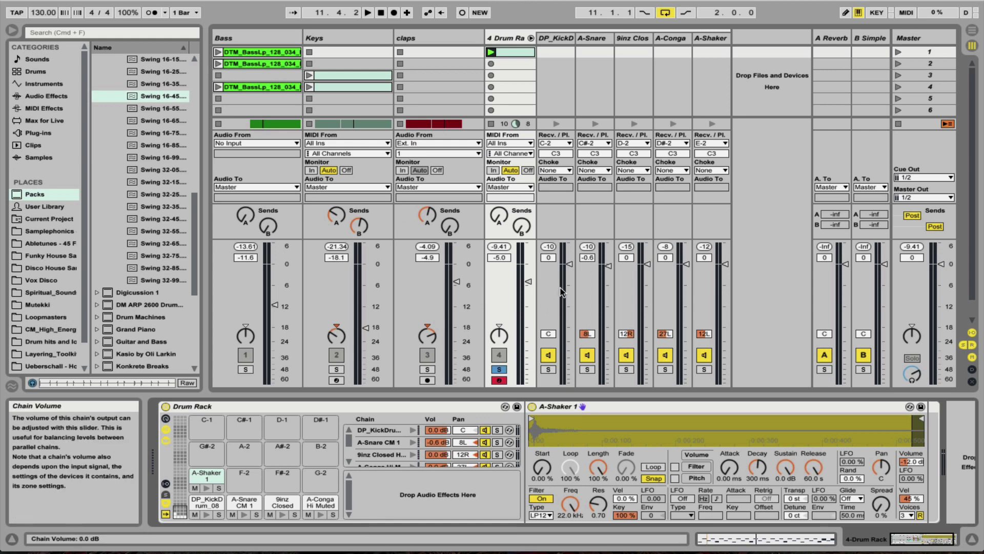
{"action": "left_click", "coordinate": [832, 39]}
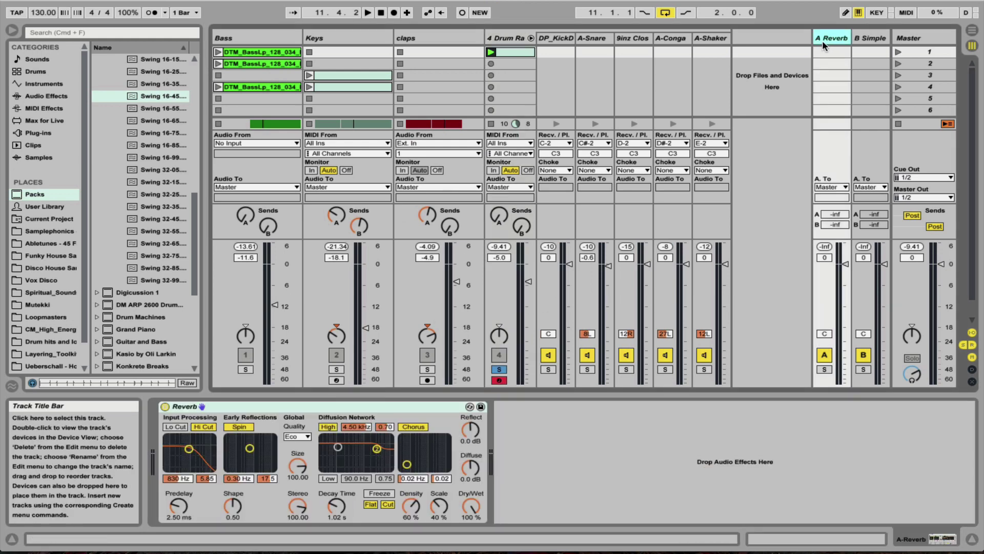
{"action": "left_click", "coordinate": [300, 402]}
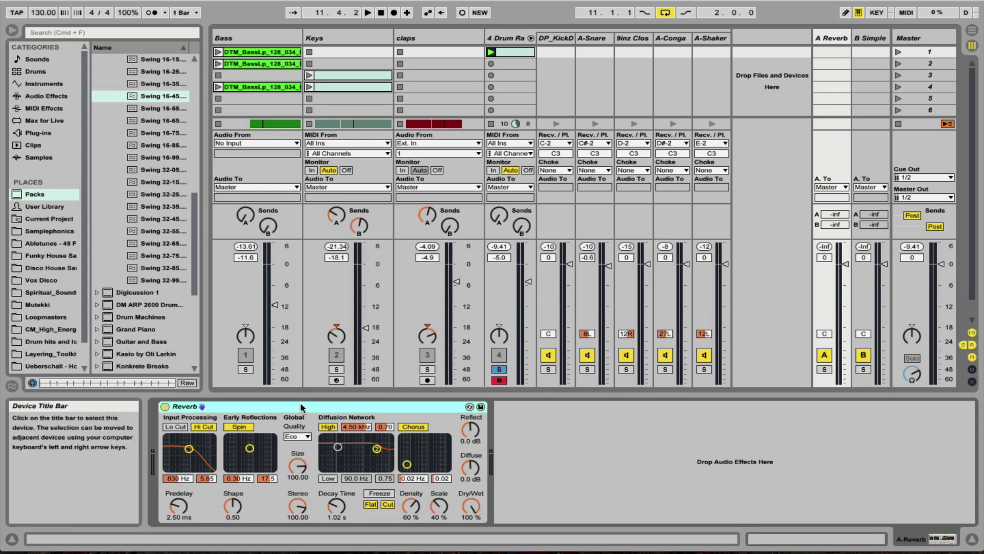
{"action": "left_click", "coordinate": [509, 39]}
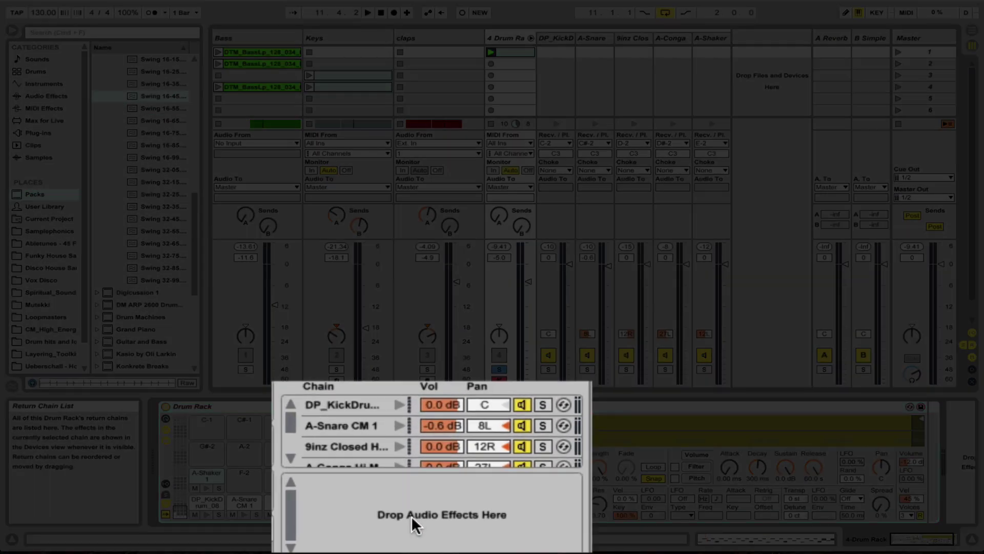
{"action": "key", "text": "super+v"}
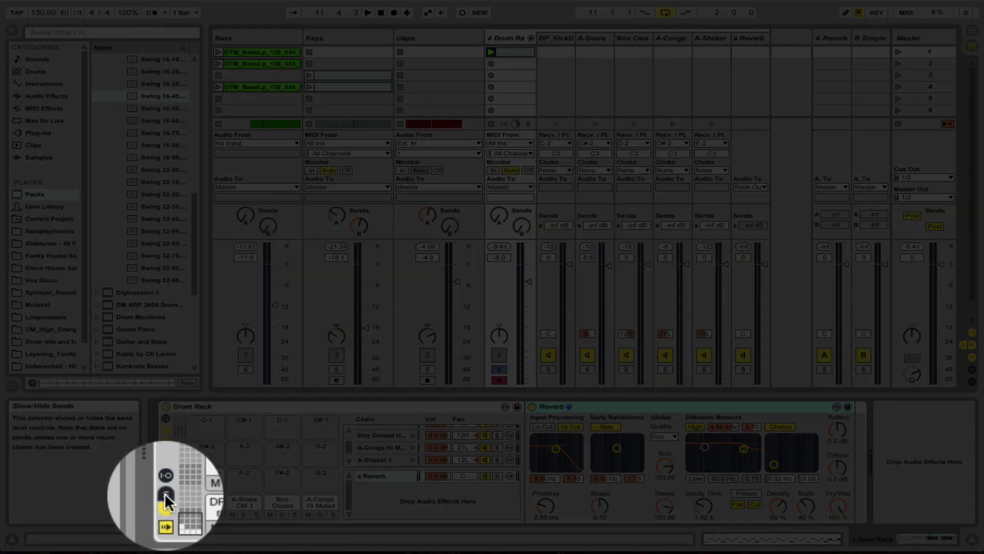
Show the rack's chain sends and, during playback, set the reverb send to -11.2 dB for the snare and -11.6 dB for the closed hat.
{"action": "left_click", "coordinate": [165, 494]}
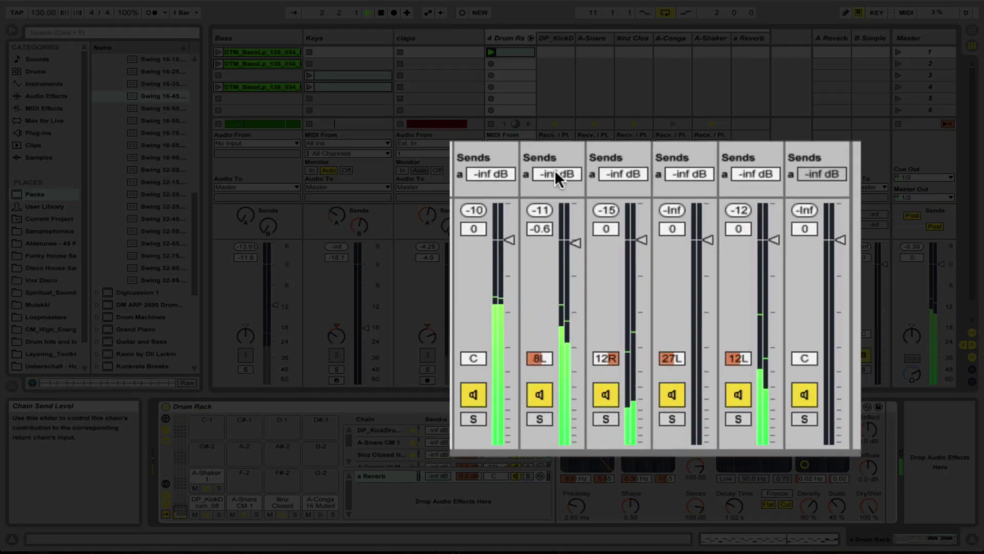
{"action": "left_click_drag", "start_coordinate": [555, 170], "coordinate": [556, 140]}
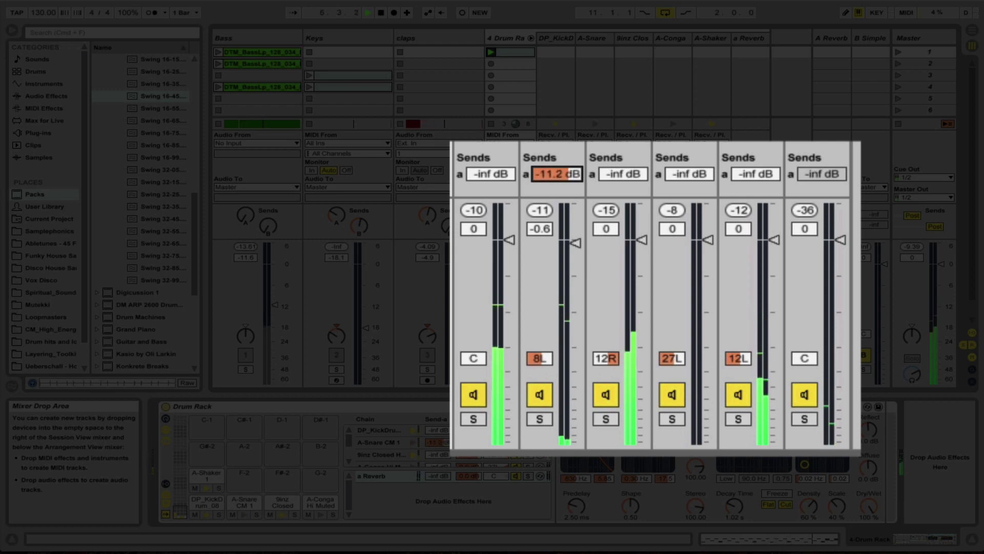
{"action": "mouse_move", "coordinate": [620, 172]}
{"action": "left_mouse_down"}
{"action": "mouse_move", "coordinate": [620, 133]}
{"action": "mouse_move", "coordinate": [633, 171]}
{"action": "left_mouse_up"}
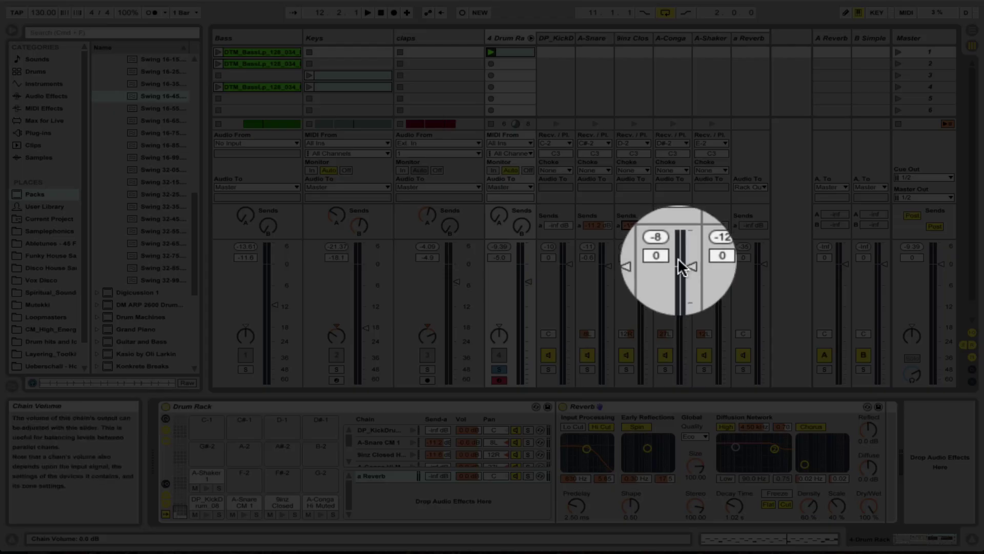
Set the rack Reverb's decay time to 778 ms and its sends to -10.6 dB for the shaker and 0.0 dB for the conga.
{"action": "left_click_drag", "start_coordinate": [733, 496], "coordinate": [733, 502]}
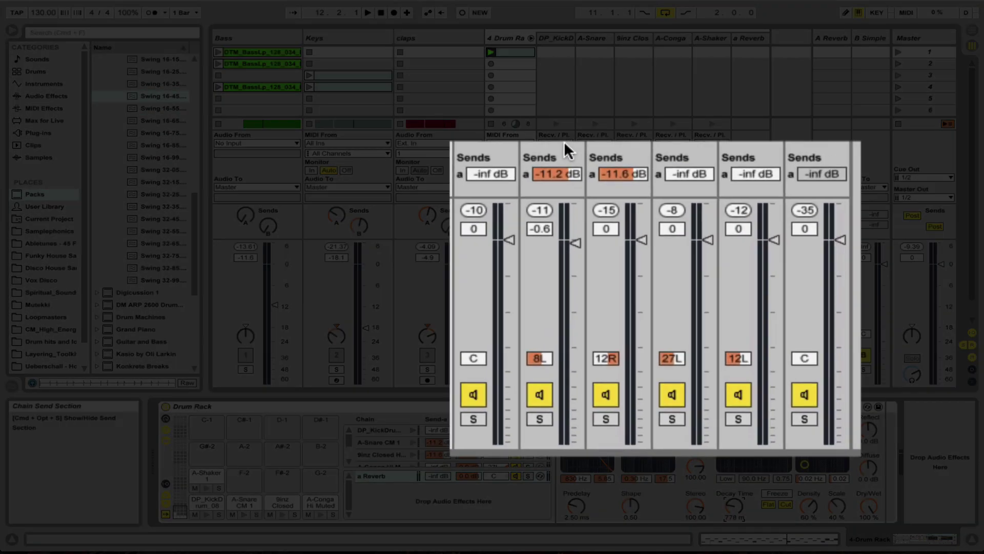
{"action": "key", "text": "space"}
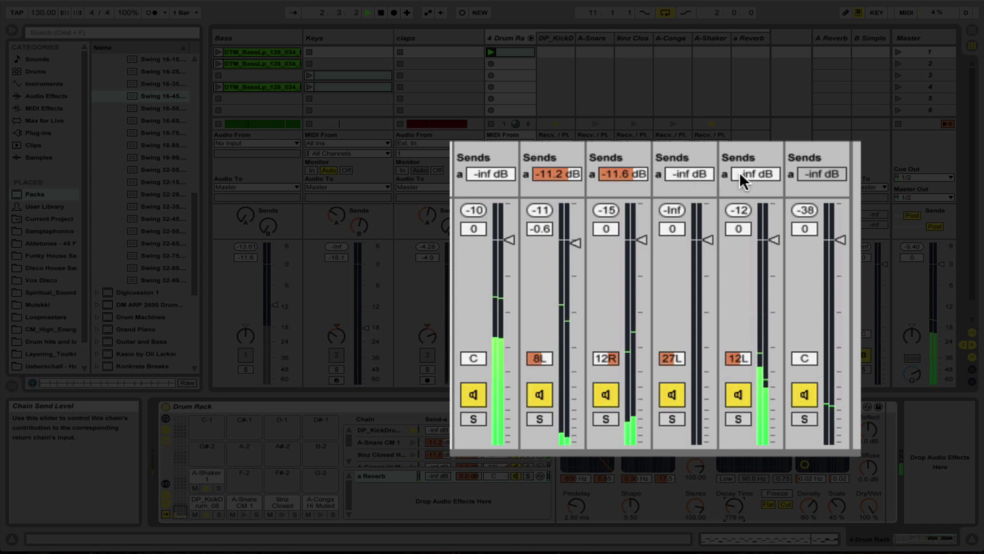
{"action": "left_click_drag", "start_coordinate": [743, 173], "coordinate": [743, 133]}
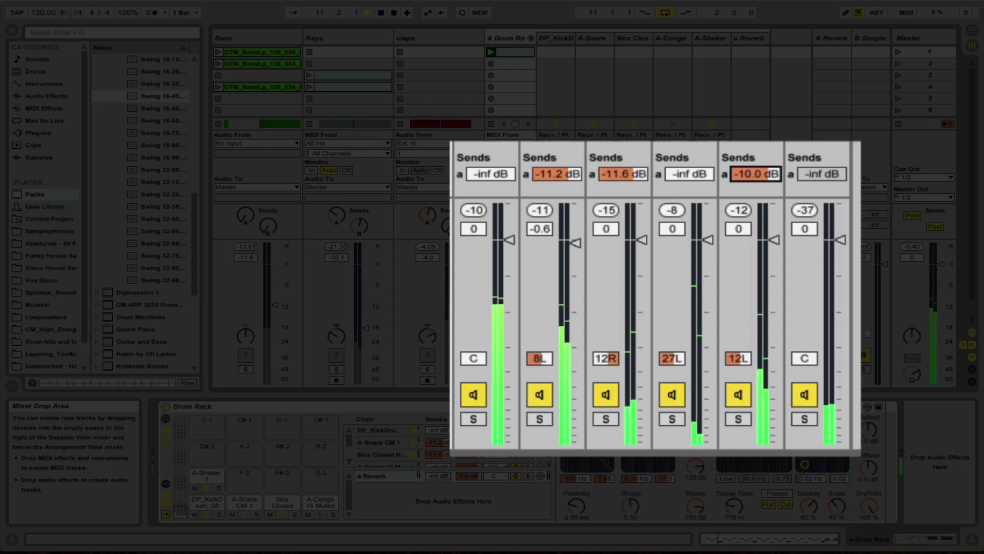
{"action": "left_click_drag", "start_coordinate": [682, 174], "coordinate": [682, 134]}
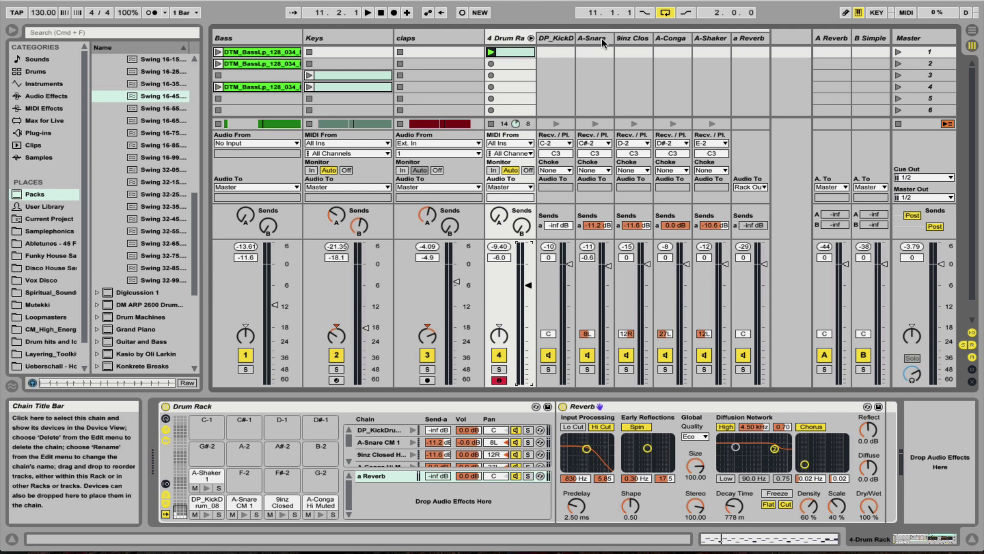
Add an EQ Eight after the sample on the DP_KickDrum_08 chain, and play that chain soloed.
{"action": "left_click", "coordinate": [557, 39]}
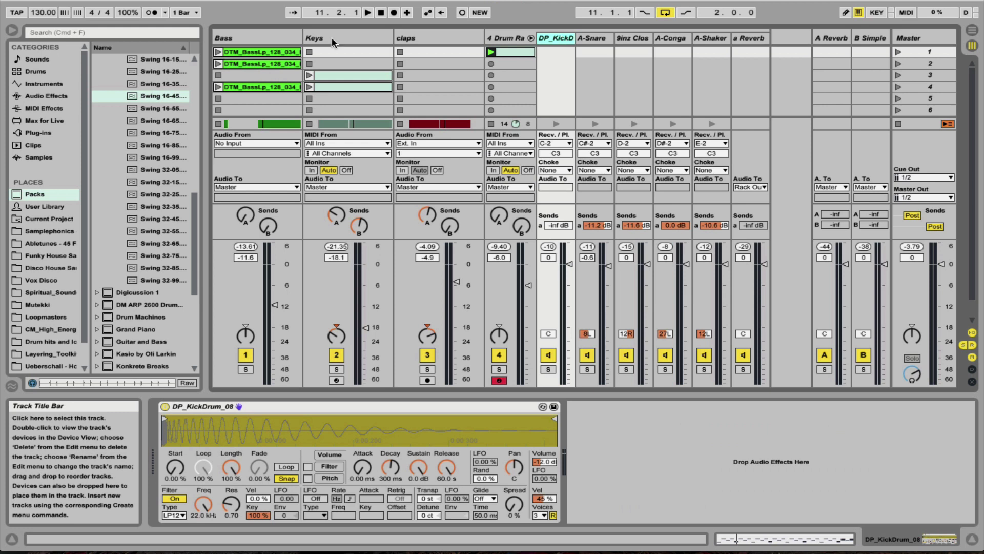
{"action": "left_click", "coordinate": [40, 98]}
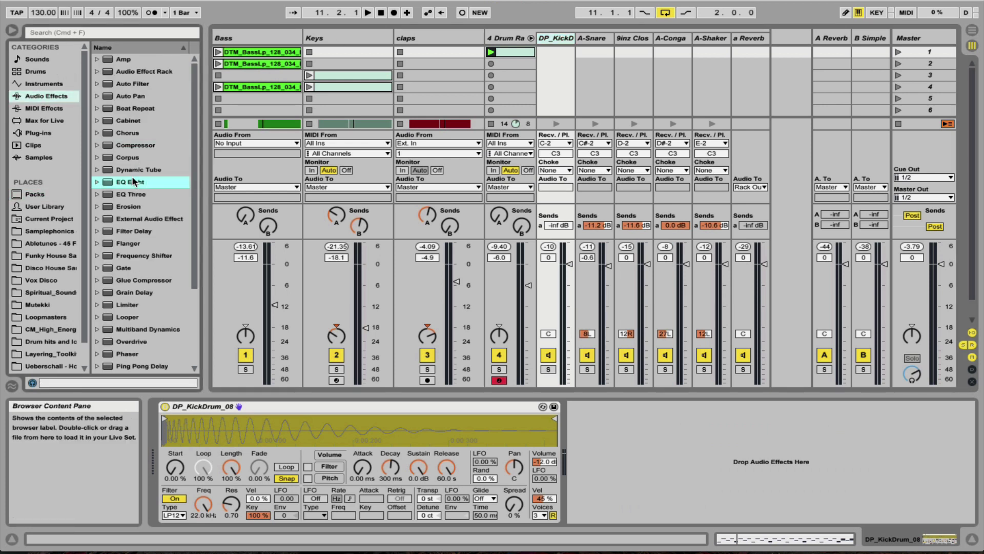
{"action": "left_click_drag", "start_coordinate": [122, 181], "coordinate": [632, 466]}
{"action": "left_click", "coordinate": [548, 370]}
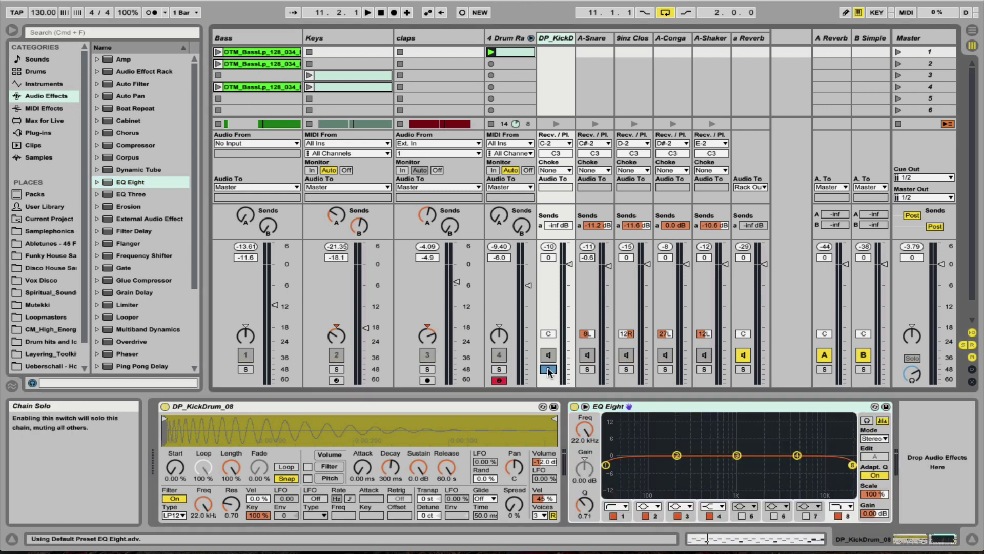
{"action": "key", "text": "space"}
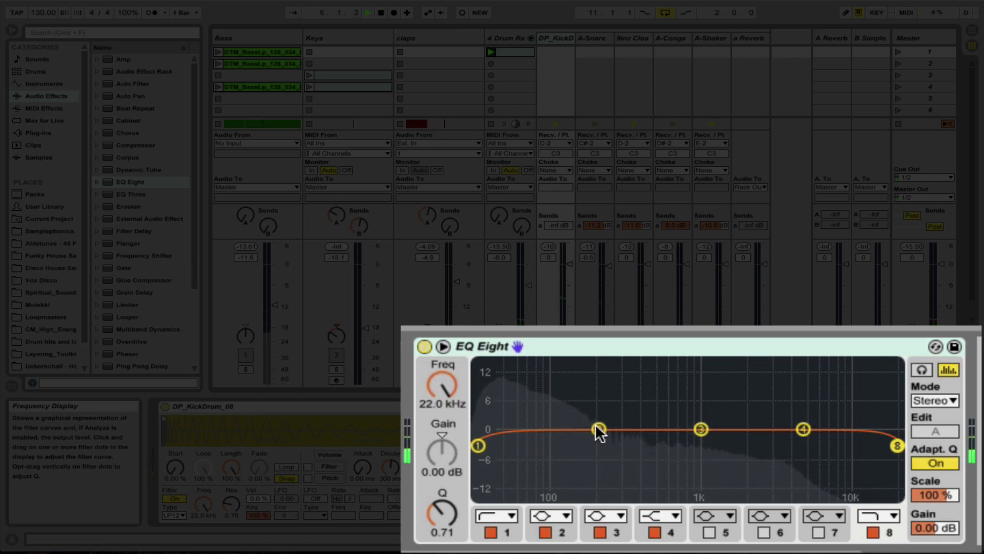
Cut the kick with EQ Eight band 2 at 269 Hz by -11.3 dB with a Q of 1.24.
{"action": "left_click_drag", "start_coordinate": [598, 430], "coordinate": [625, 470]}
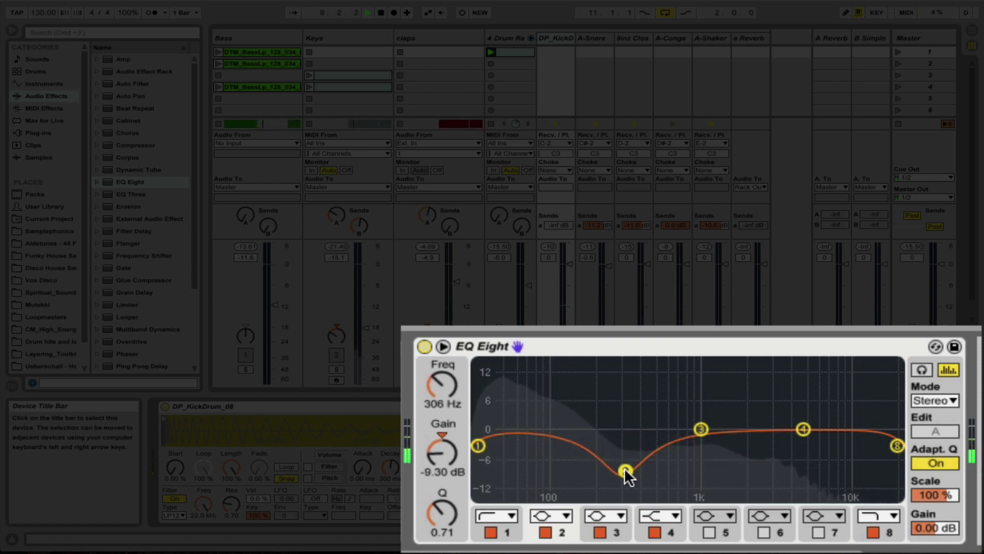
{"action": "left_click_drag", "start_coordinate": [442, 513], "coordinate": [442, 502]}
{"action": "mouse_move", "coordinate": [623, 471]}
{"action": "left_mouse_down"}
{"action": "mouse_move", "coordinate": [604, 479]}
{"action": "mouse_move", "coordinate": [617, 479]}
{"action": "left_mouse_up"}
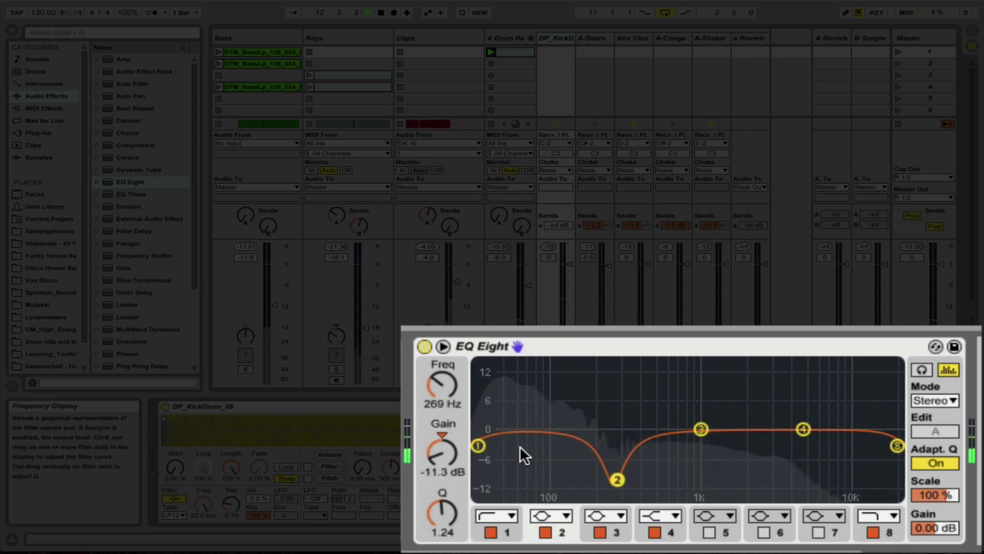
Set the kick EQ's band 1 low cut to 50 Hz with Q 1.26, and boost band 3 by 5.08 dB at 3.74 kHz.
{"action": "left_click_drag", "start_coordinate": [478, 444], "coordinate": [511, 431]}
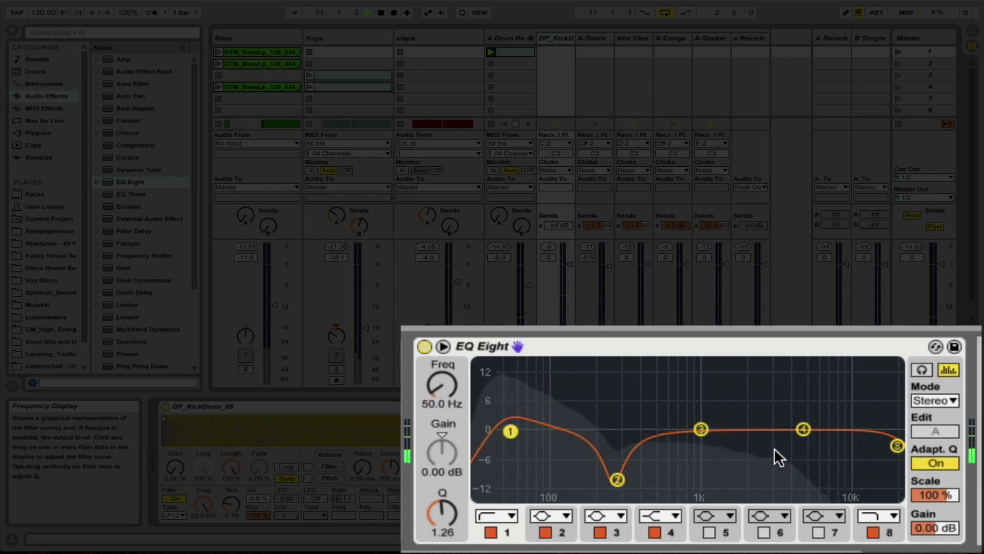
{"action": "left_click", "coordinate": [803, 429]}
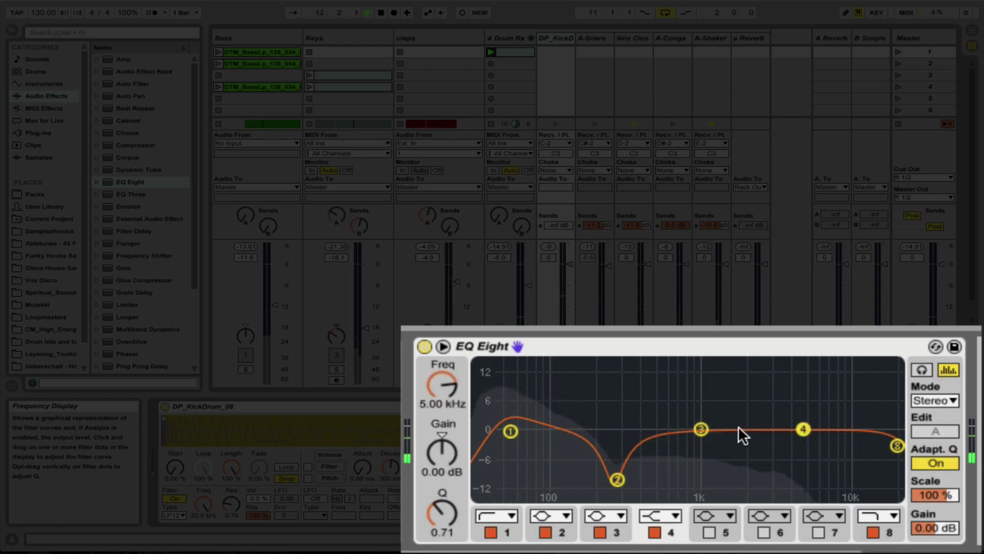
{"action": "left_click_drag", "start_coordinate": [701, 430], "coordinate": [784, 404]}
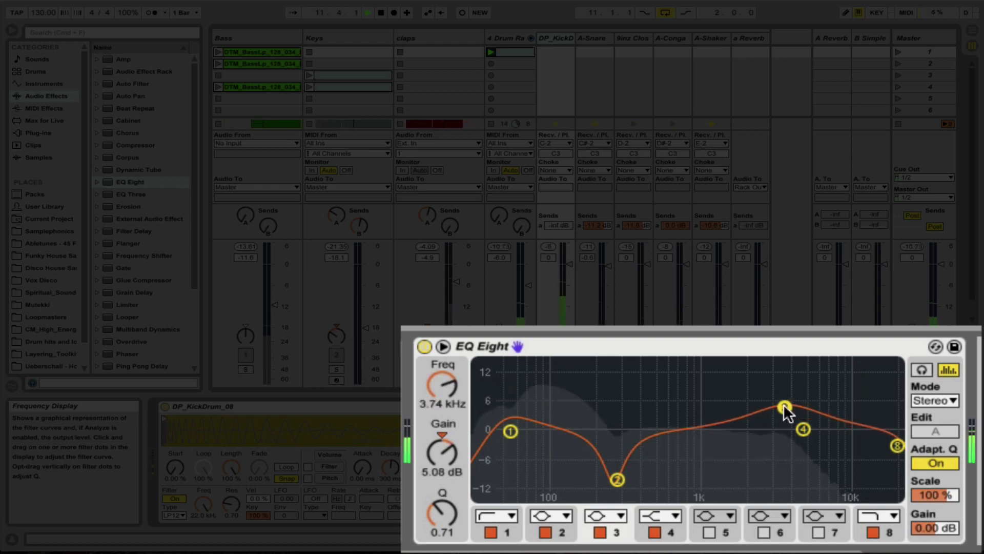
Compare the kick with its EQ Eight bypassed and re-enabled.
{"action": "left_click", "coordinate": [423, 345]}
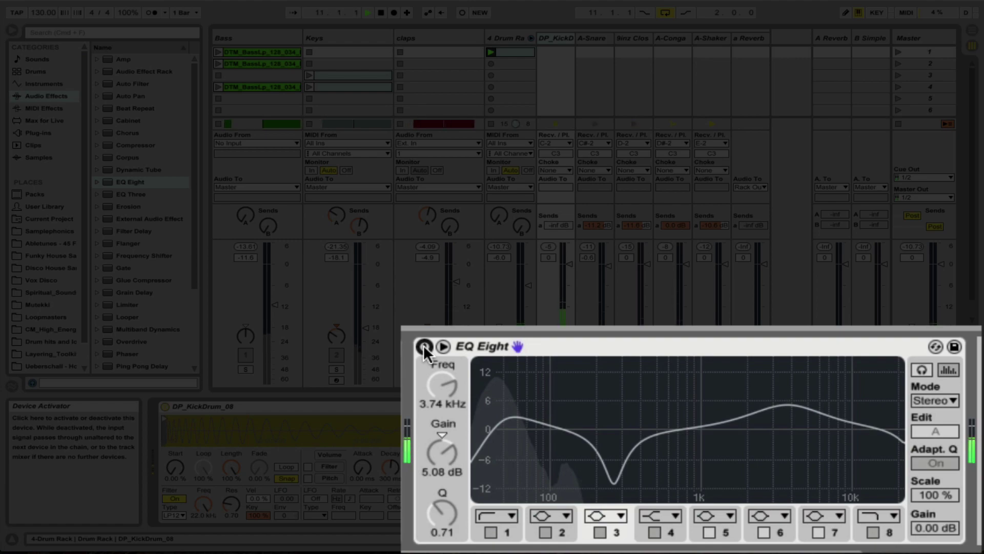
{"action": "left_click", "coordinate": [424, 345]}
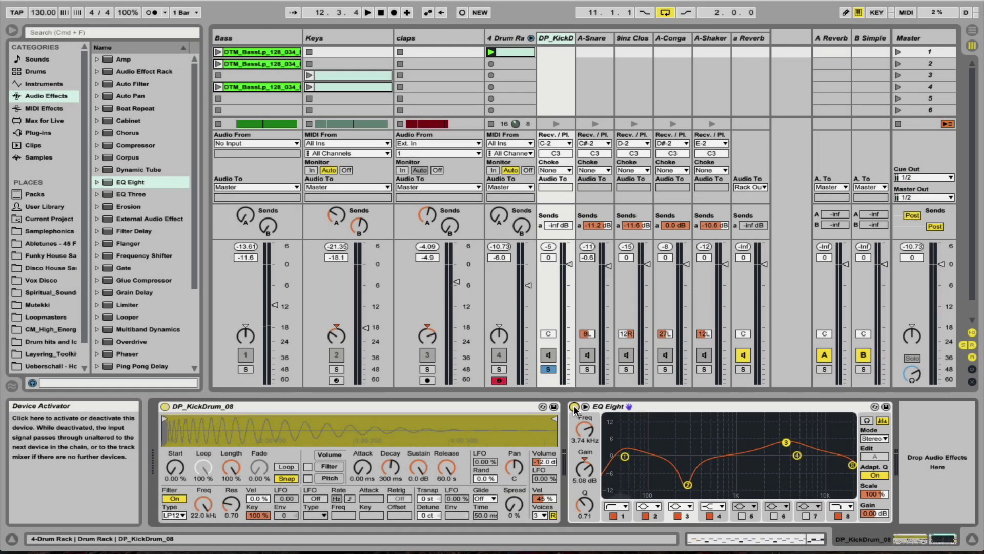
Solo the A-Snare chain together with the kick, start playback, and add an EQ Eight to the snare chain.
{"action": "left_click", "coordinate": [588, 369]}
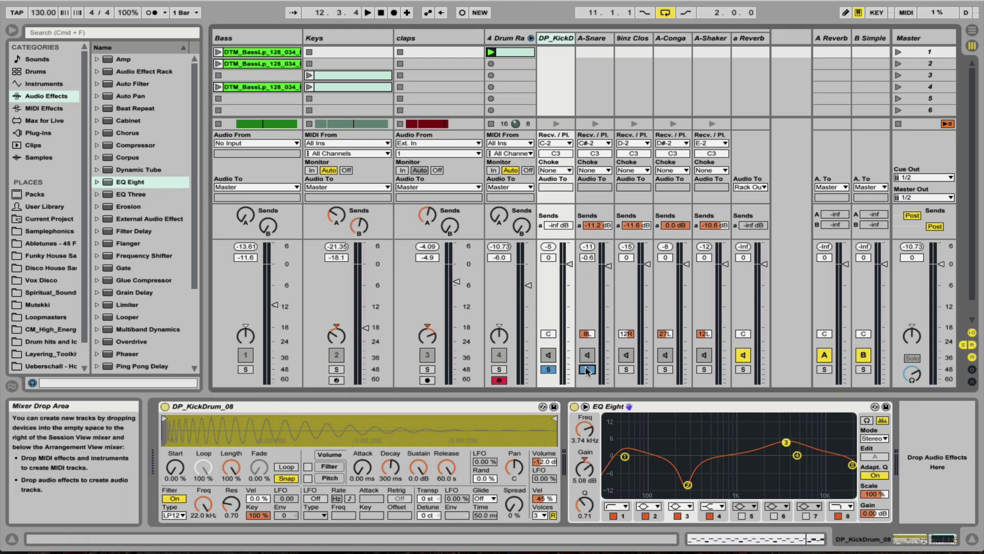
{"action": "key", "text": "space"}
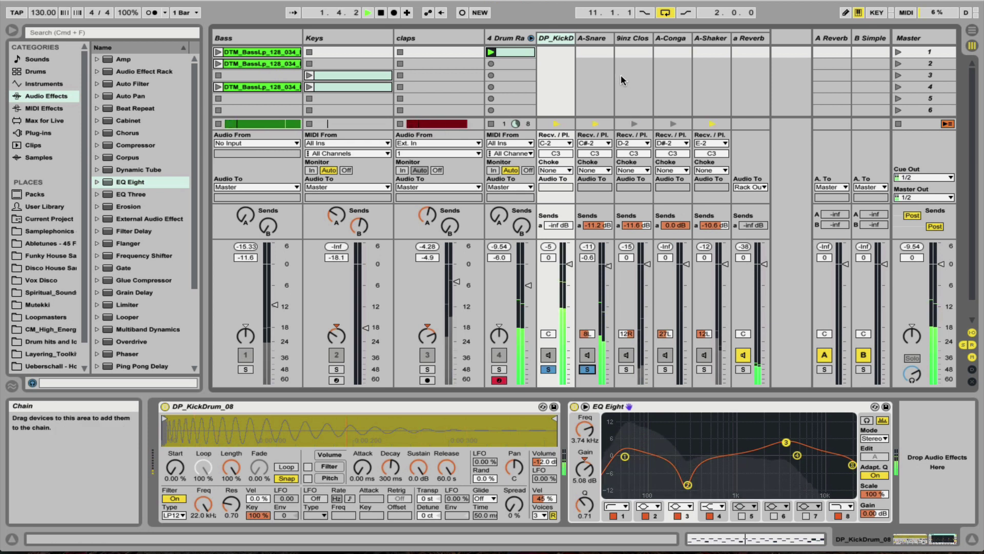
{"action": "left_click", "coordinate": [592, 38]}
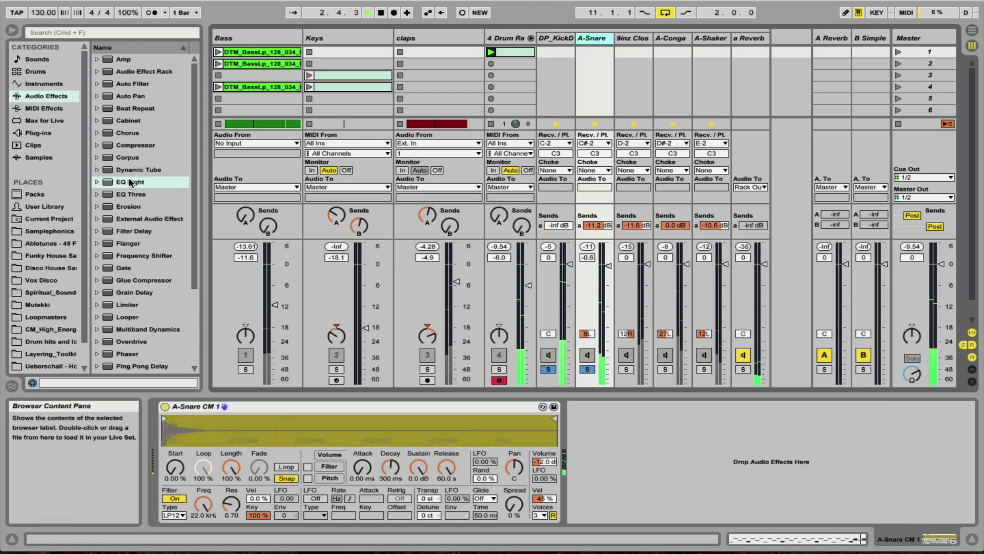
{"action": "left_click_drag", "start_coordinate": [136, 183], "coordinate": [216, 185]}
{"action": "left_click_drag", "start_coordinate": [604, 462], "coordinate": [605, 461]}
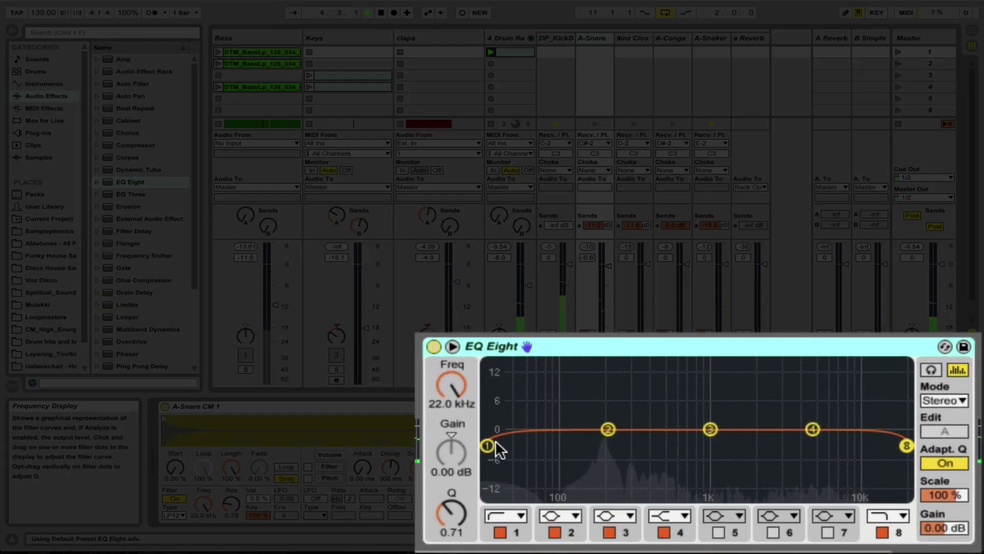
Set the snare EQ's band 1 low cut to 194 Hz with Q 1.21, and boost band 4 by 5.08 dB at 3.29 kHz.
{"action": "left_click", "coordinate": [613, 459]}
{"action": "left_click_drag", "start_coordinate": [487, 445], "coordinate": [606, 430]}
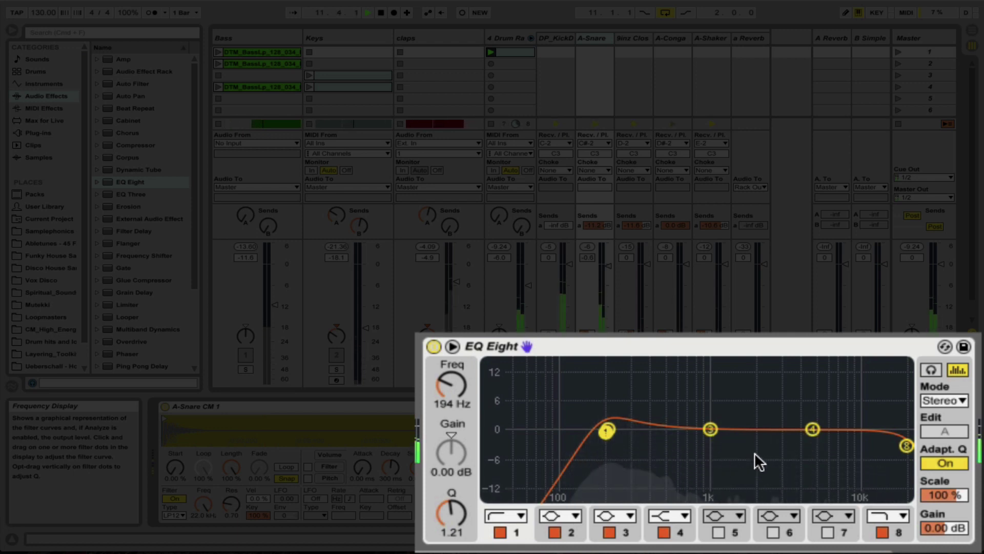
{"action": "left_click", "coordinate": [812, 429]}
{"action": "left_click_drag", "start_coordinate": [813, 429], "coordinate": [786, 407]}
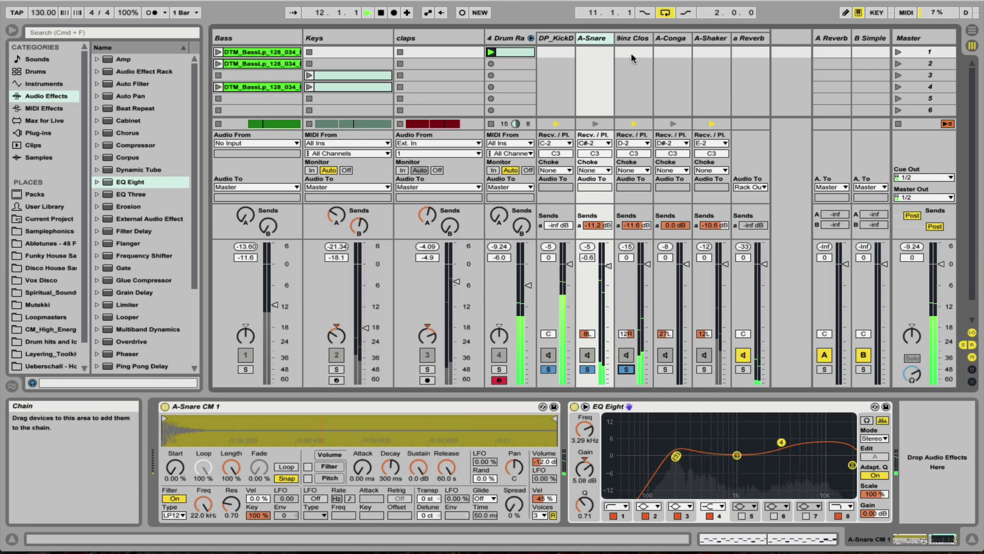
Add an EQ Eight after the sample on the 9inz Closed Hat chain.
{"action": "left_click", "coordinate": [633, 38]}
{"action": "left_click", "coordinate": [135, 183]}
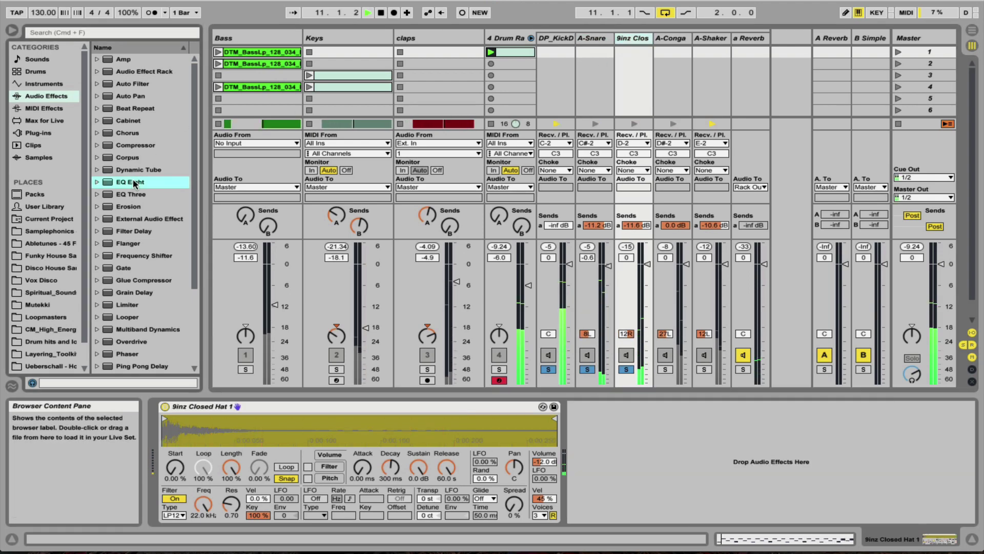
{"action": "left_click_drag", "start_coordinate": [652, 484], "coordinate": [637, 485]}
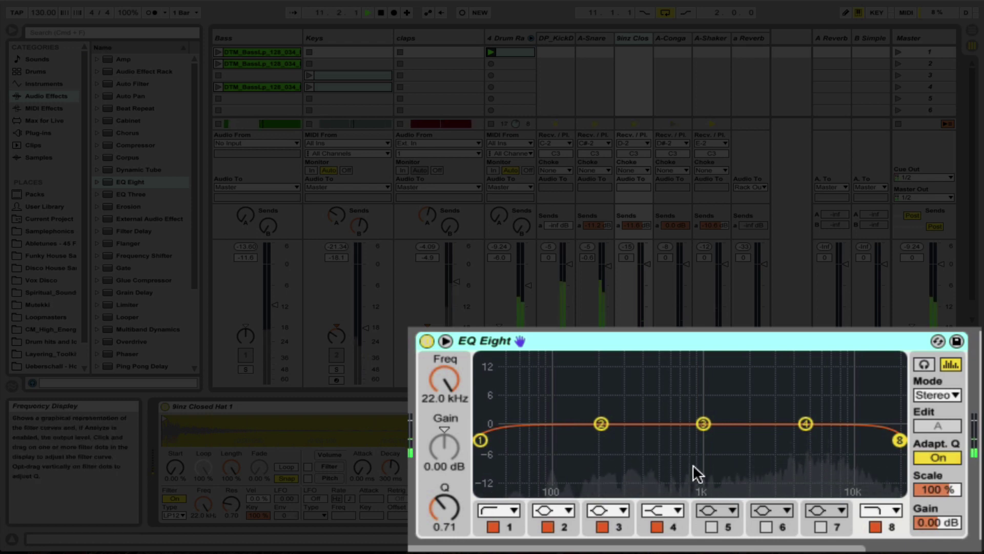
Set the hat EQ's band 1 low cut to 1.10 kHz with Q 0.75, and boost band 4 by 4.83 dB at 3.95 kHz.
{"action": "left_click", "coordinate": [481, 440]}
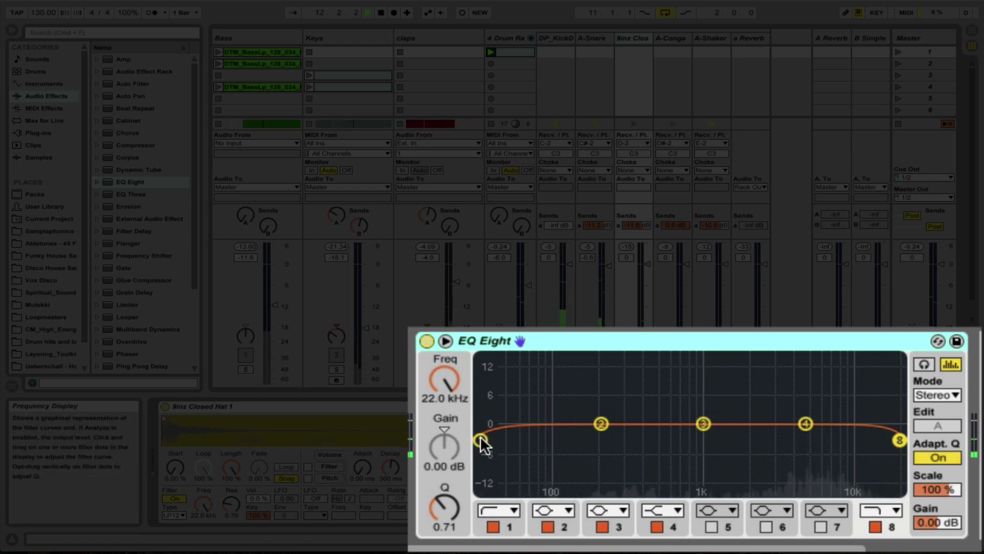
{"action": "left_click_drag", "start_coordinate": [481, 440], "coordinate": [708, 435]}
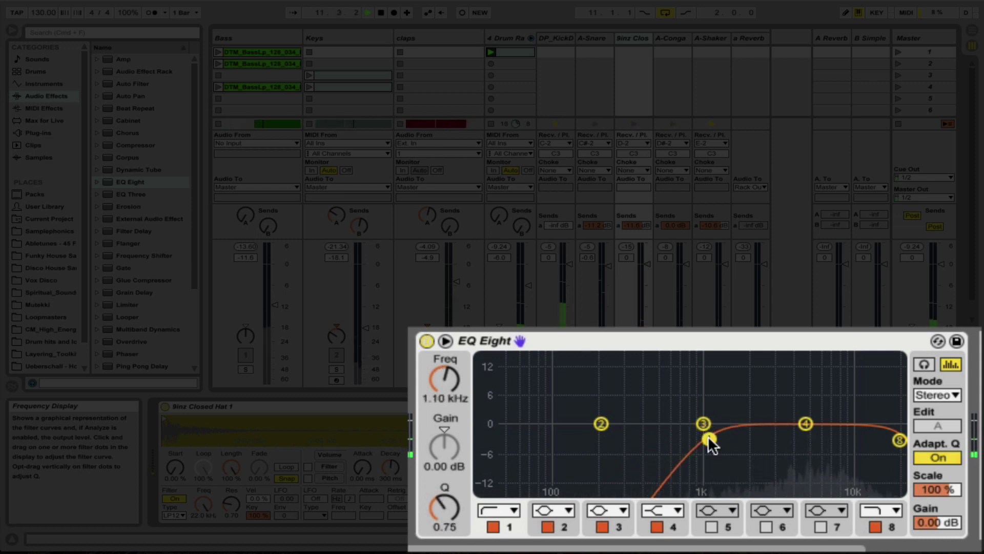
{"action": "left_click_drag", "start_coordinate": [807, 423], "coordinate": [790, 401]}
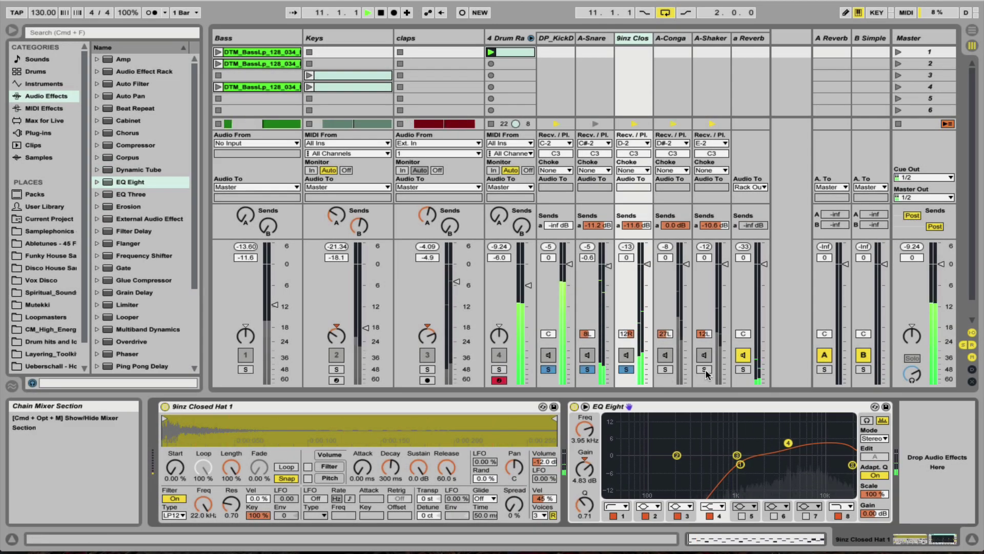
Move the A-Conga chain to after the A-Shaker chain, and solo the shaker with the other soloed drums.
{"action": "left_click_drag", "start_coordinate": [667, 42], "coordinate": [720, 39]}
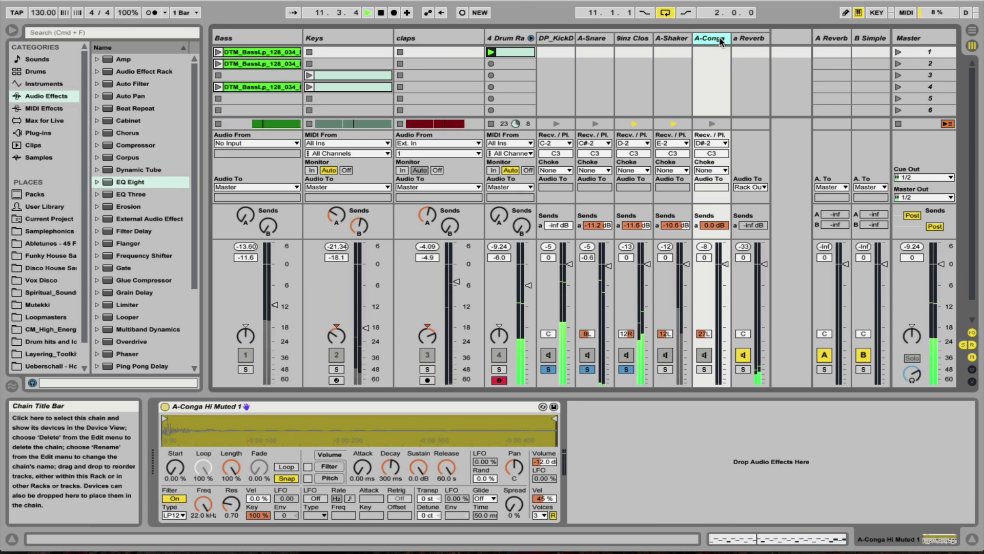
{"action": "left_click", "coordinate": [671, 40]}
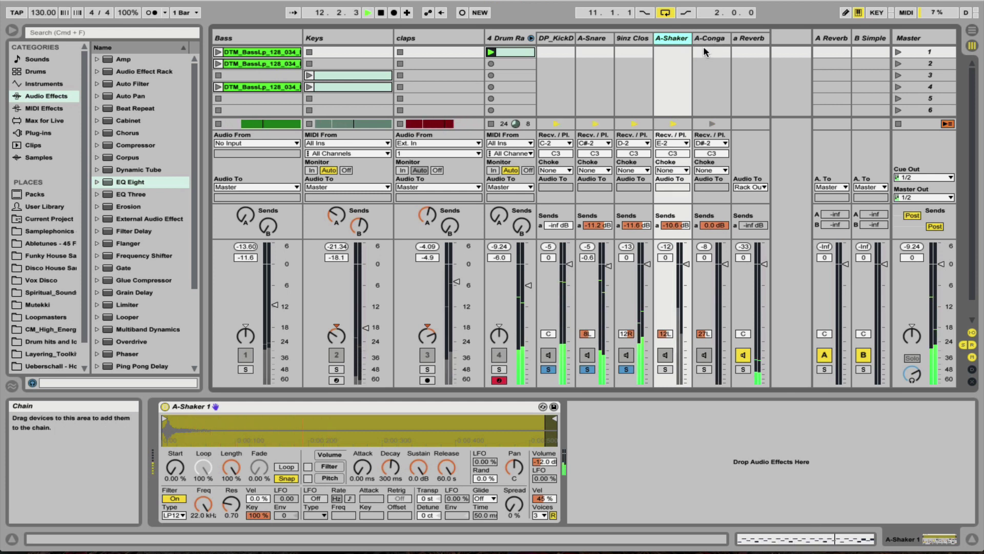
{"action": "left_click", "coordinate": [666, 369]}
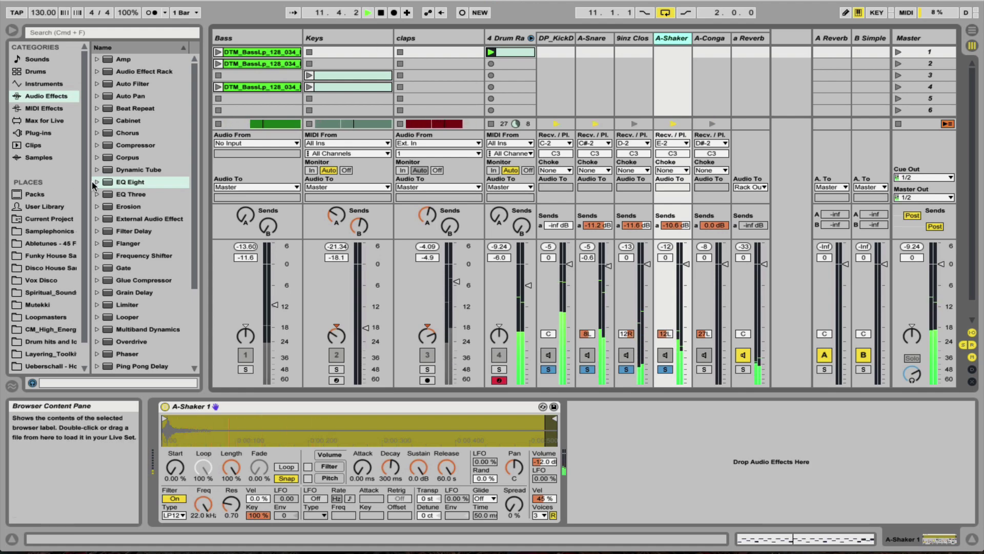
Add an EQ Eight to the A-Shaker chain with a band 1 low cut around 2 kHz and band 4 boosted 2.36 dB at 5.90 kHz.
{"action": "left_click_drag", "start_coordinate": [128, 182], "coordinate": [677, 454]}
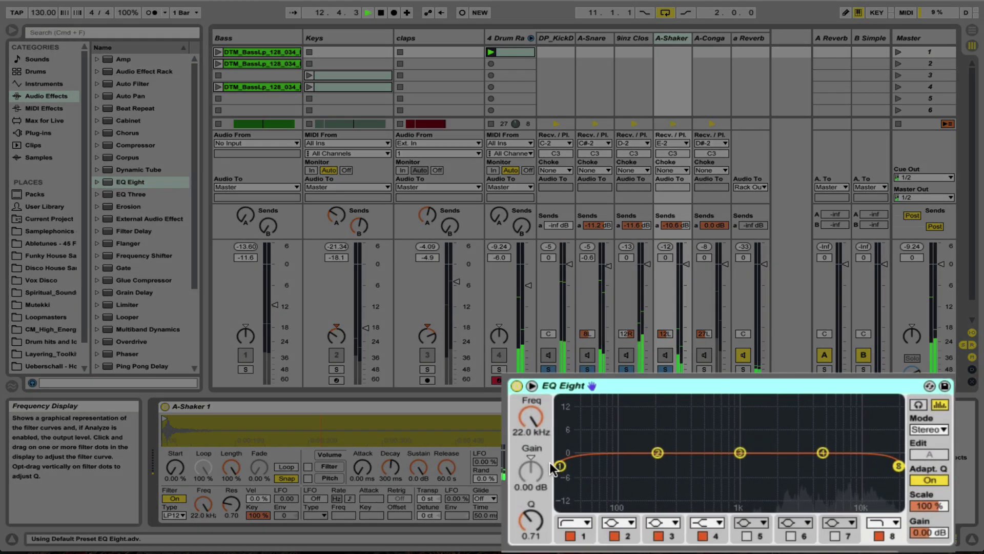
{"action": "left_click_drag", "start_coordinate": [606, 465], "coordinate": [828, 419]}
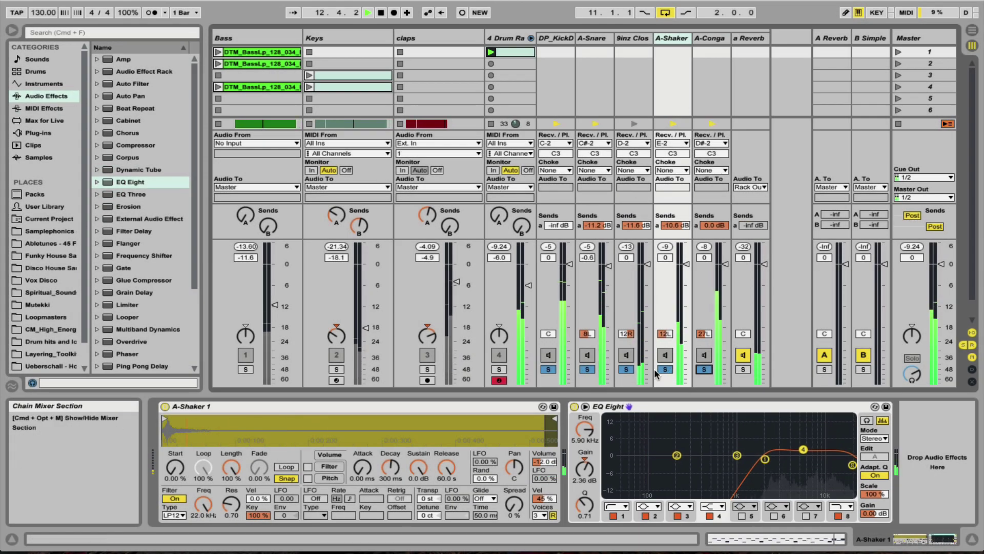
Copy the shaker's EQ Eight onto the A-Conga chain after its sample.
{"action": "left_click", "coordinate": [674, 407]}
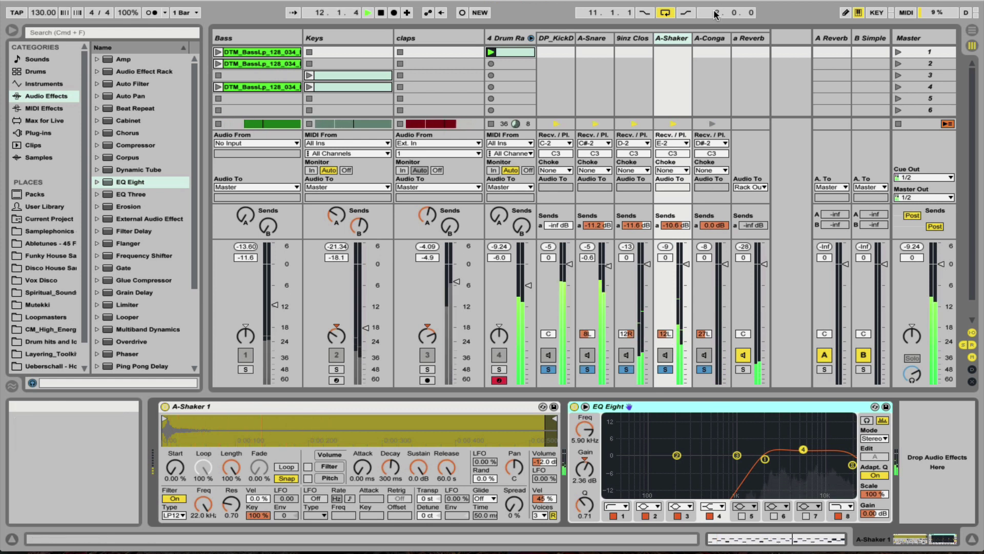
{"action": "left_click", "coordinate": [714, 40]}
{"action": "left_click", "coordinate": [654, 454]}
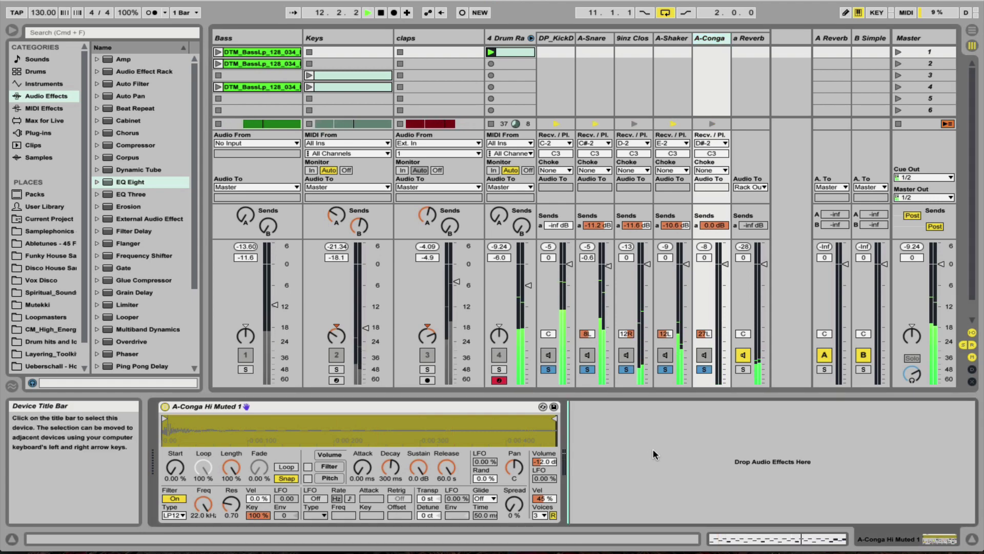
{"action": "key", "text": "super+v"}
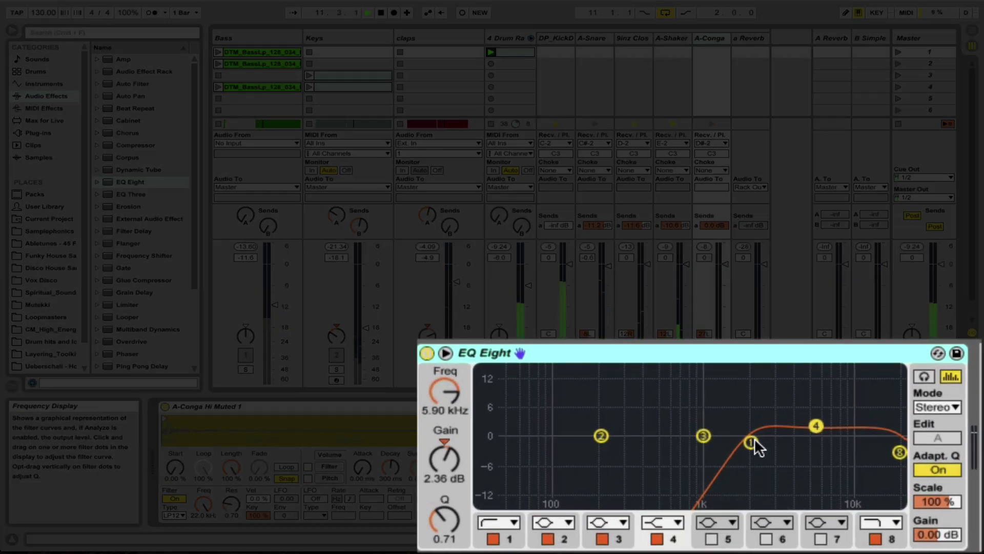
Lower the conga EQ's band 1 low cut to about 350 Hz, and boost band 3 by 3.35 dB at 3.60 kHz.
{"action": "left_click_drag", "start_coordinate": [752, 441], "coordinate": [633, 451]}
{"action": "left_click", "coordinate": [703, 437]}
{"action": "left_click_drag", "start_coordinate": [703, 436], "coordinate": [784, 406]}
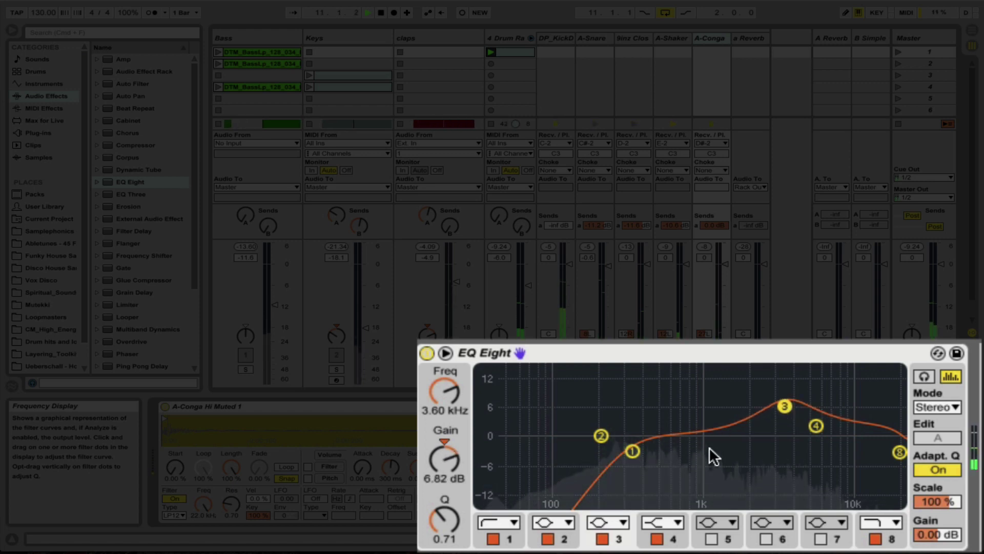
{"action": "left_click_drag", "start_coordinate": [784, 405], "coordinate": [784, 421]}
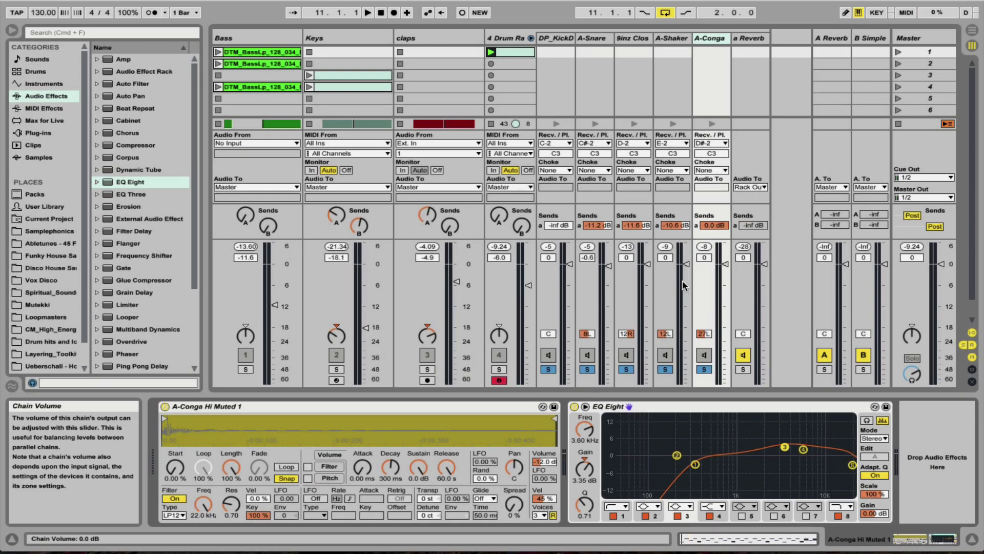
Clear the solos on all drum chains, play the full mix, and select the DP_KickDrum_08 chain.
{"action": "left_click", "coordinate": [705, 369]}
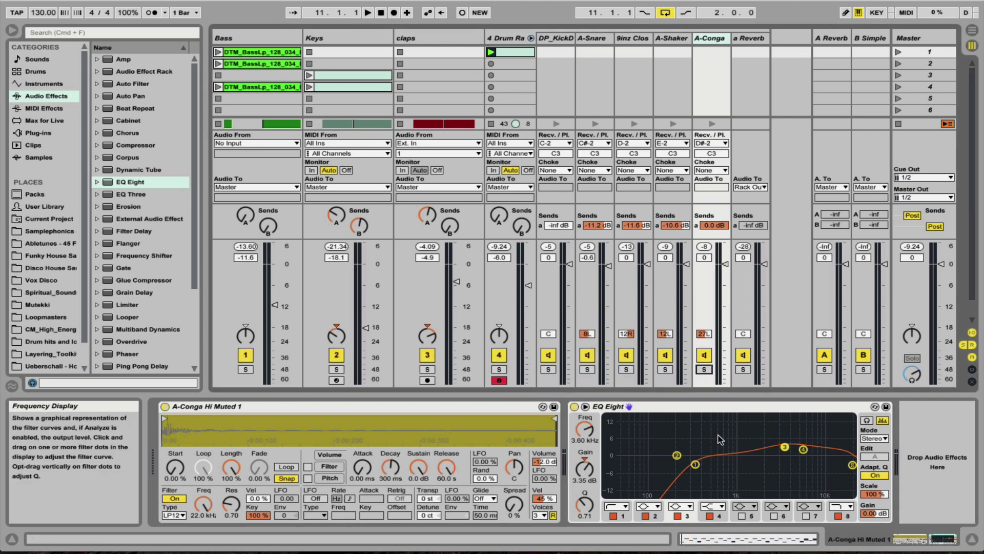
{"action": "key", "text": "space"}
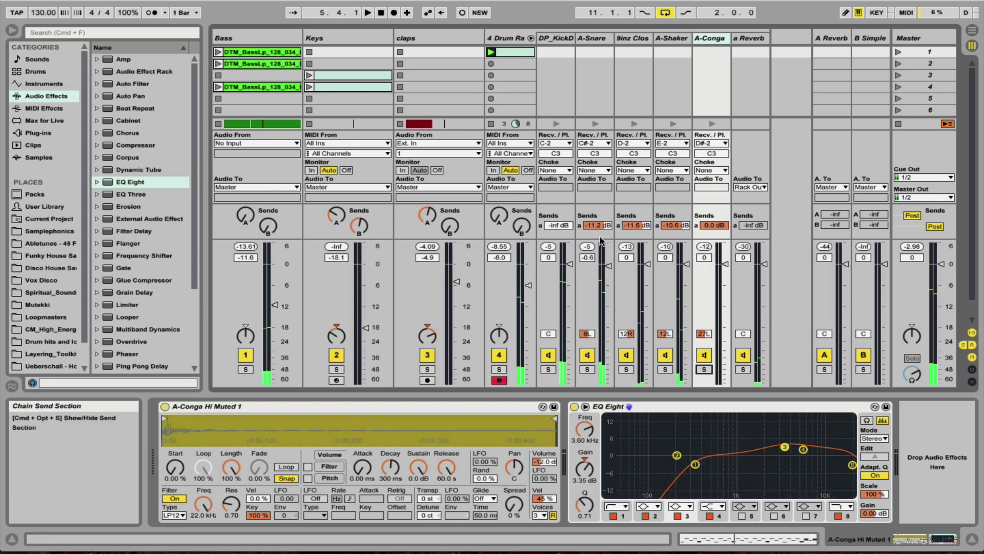
{"action": "left_click", "coordinate": [562, 40]}
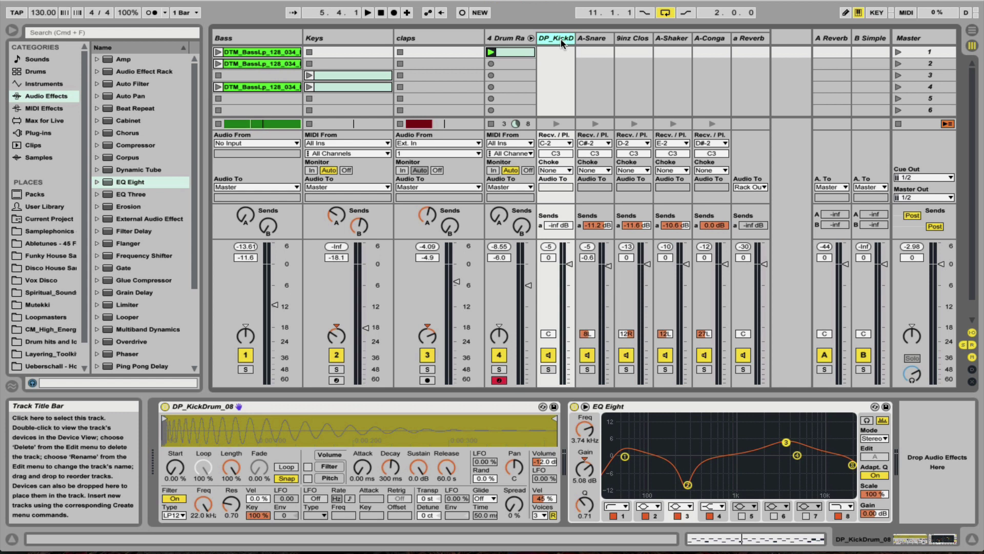
Fold away the Drum Rack's mixer chains, and insert a new MIDI track beside it with an empty clip in the first slot.
{"action": "left_click", "coordinate": [531, 39]}
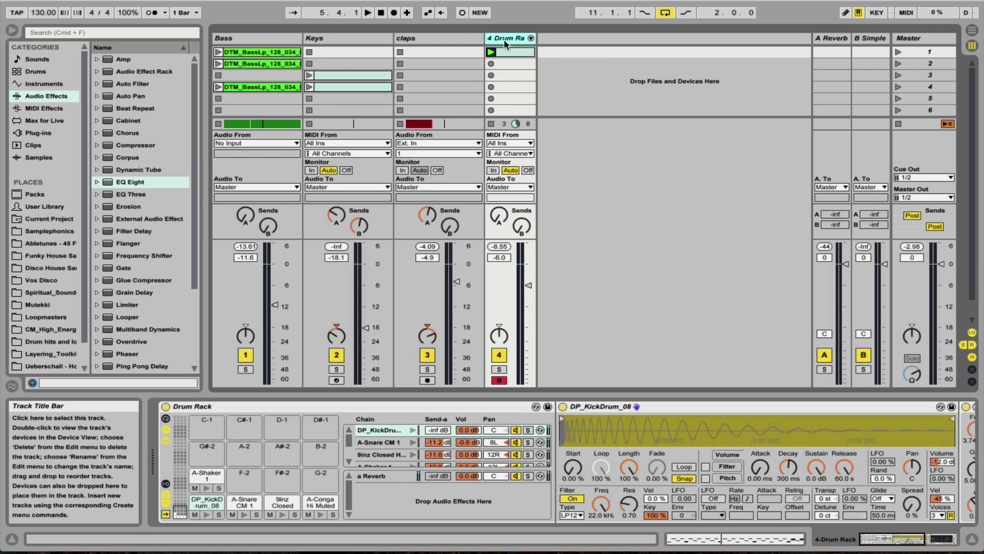
{"action": "key", "text": "super+shift+t"}
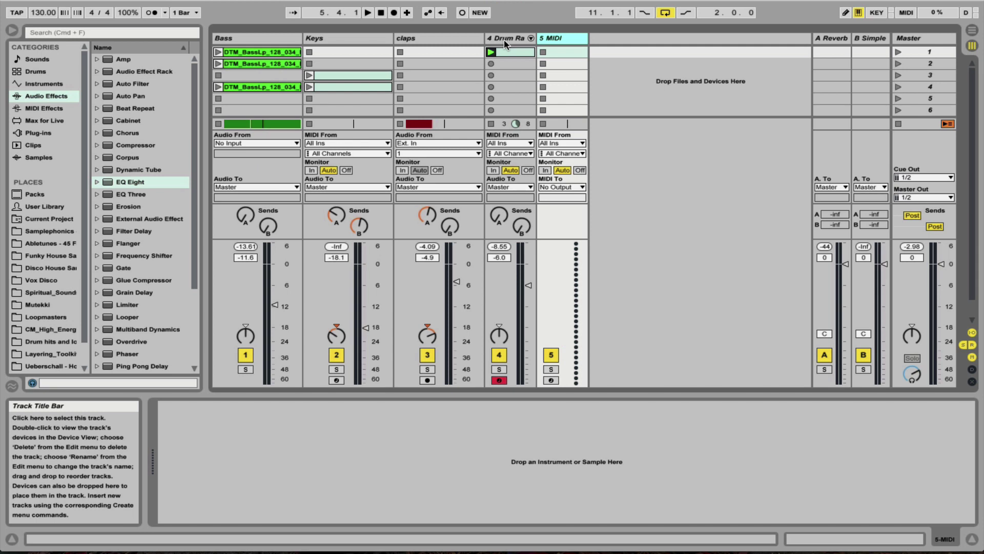
{"action": "double_click", "coordinate": [561, 52]}
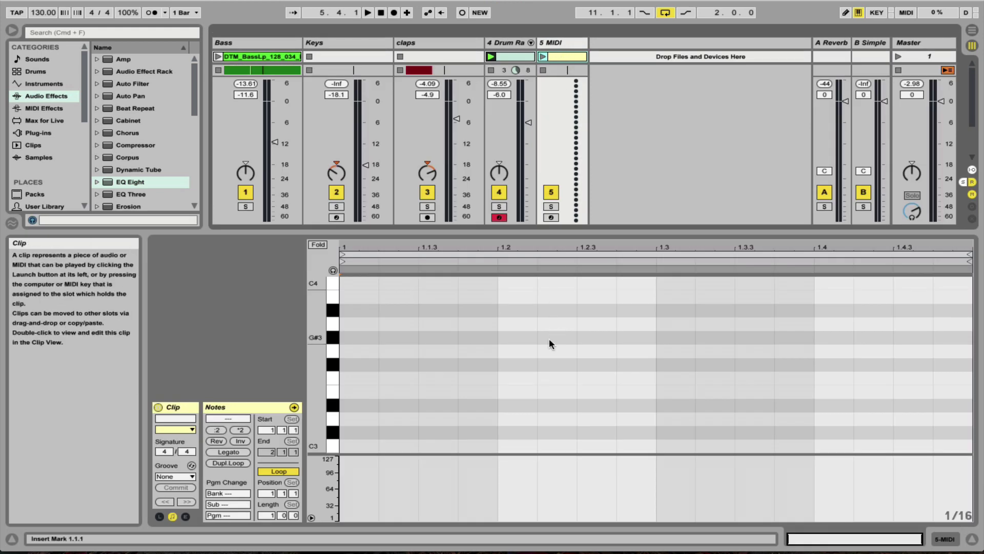
Add a G#3 note at the start of the new clip and lengthen it to an eighth note.
{"action": "left_click", "coordinate": [357, 340]}
{"action": "double_click", "coordinate": [355, 336]}
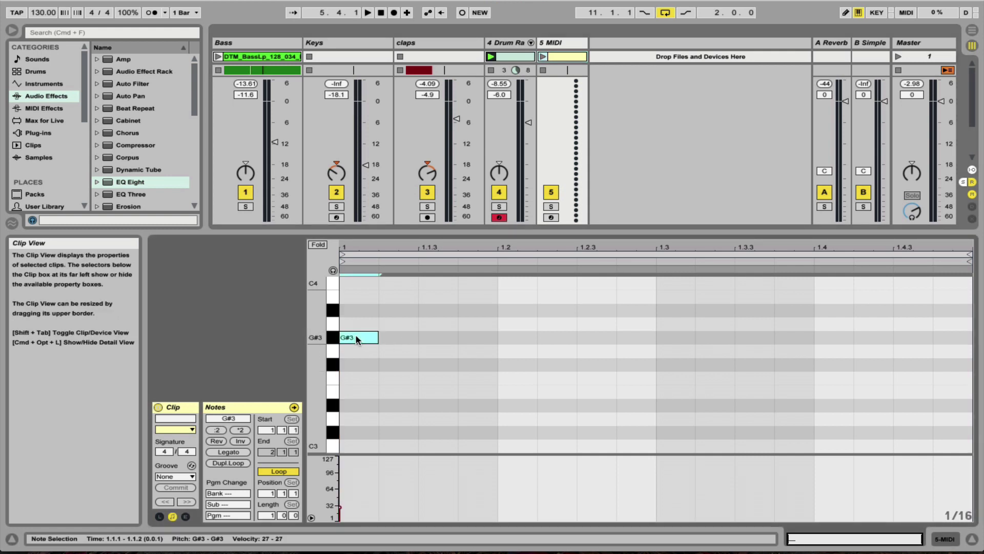
{"action": "left_click_drag", "start_coordinate": [379, 337], "coordinate": [419, 338]}
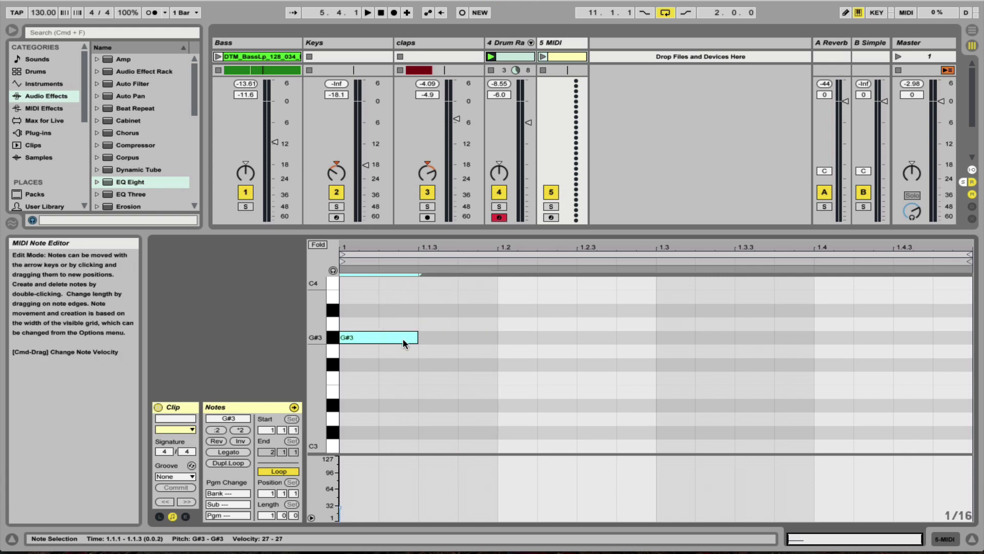
Duplicate the G#3 note onto beats 1.2, 1.3 and 1.4 so the clip has one note per beat.
{"action": "key", "text": "super+d"}
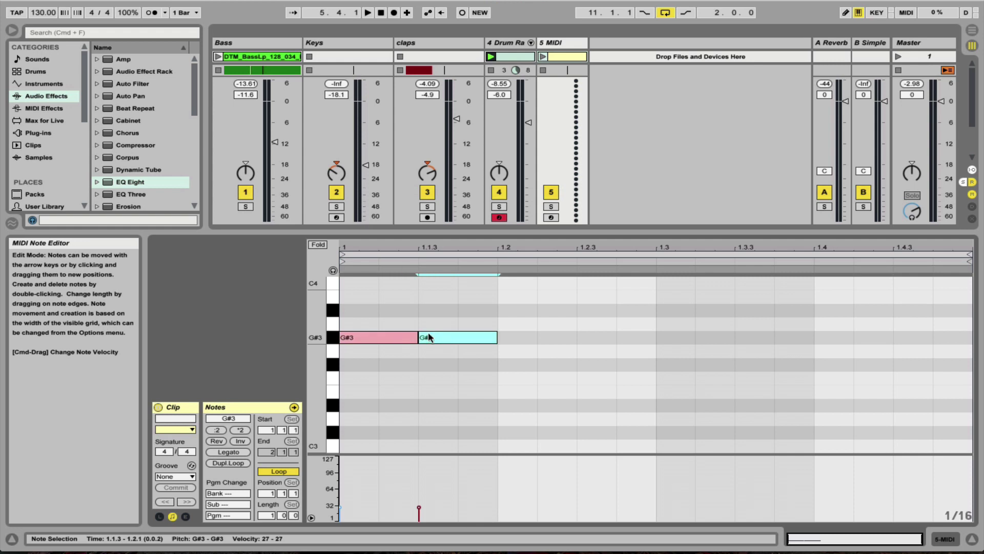
{"action": "left_click_drag", "start_coordinate": [429, 337], "coordinate": [499, 339]}
{"action": "key", "text": "super+d"}
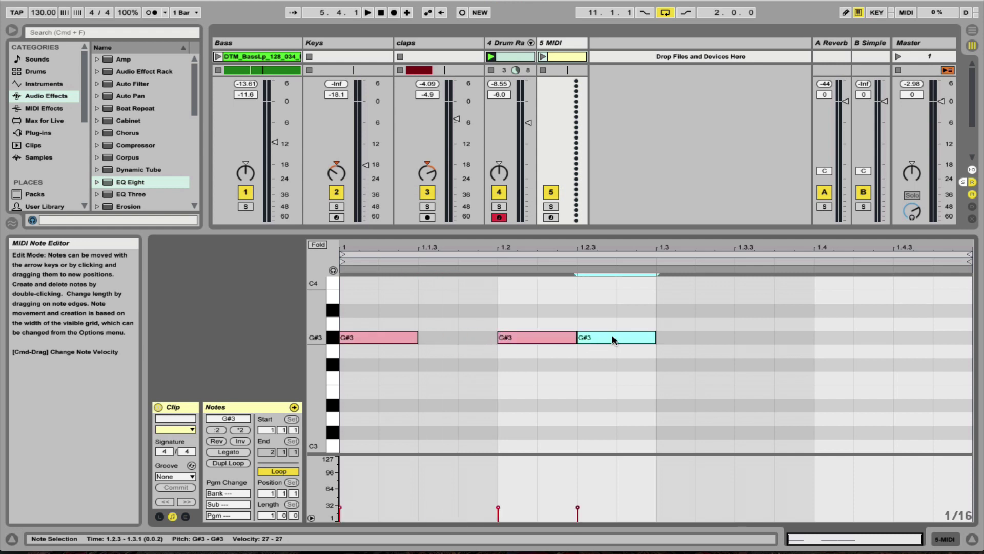
{"action": "left_click_drag", "start_coordinate": [613, 339], "coordinate": [694, 341]}
{"action": "key", "text": "super+d"}
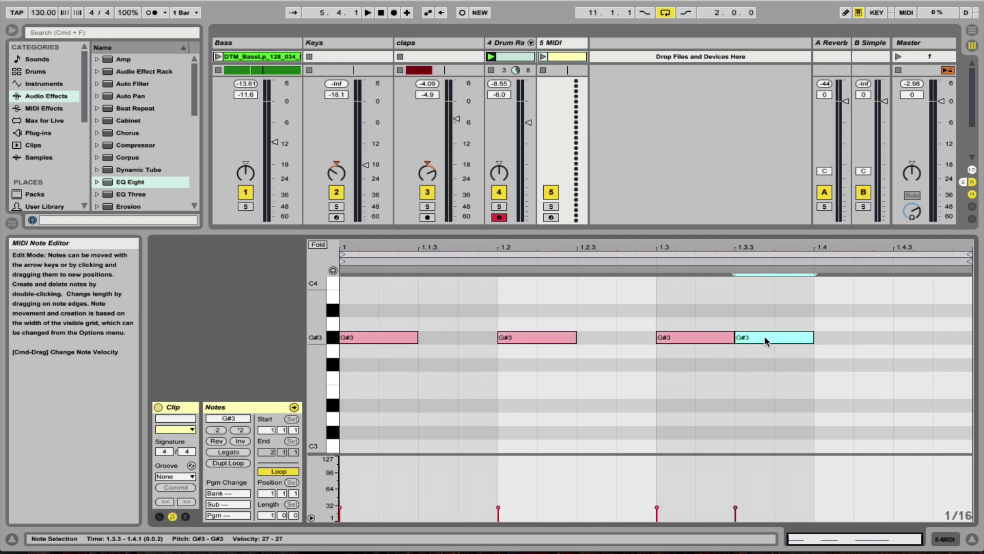
{"action": "left_click_drag", "start_coordinate": [765, 339], "coordinate": [836, 342]}
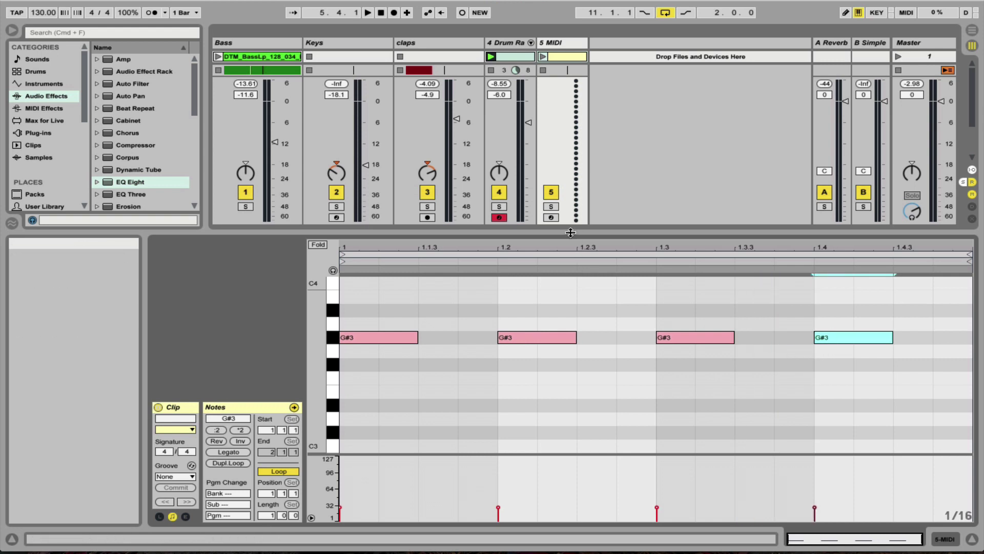
Close the clip view, rename the new MIDI track "sidechain kick" and deactivate it so its output is silent.
{"action": "double_click", "coordinate": [570, 233]}
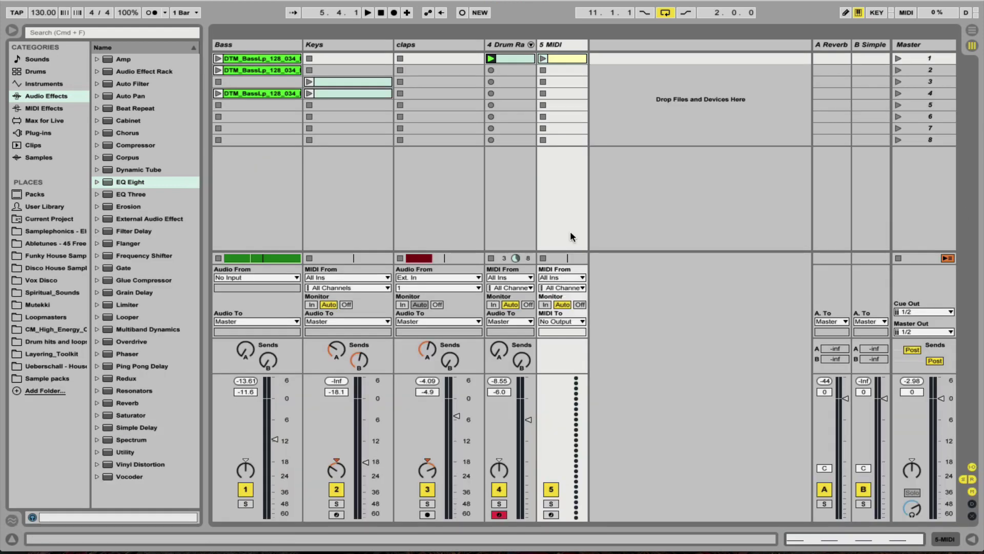
{"action": "left_click", "coordinate": [553, 49]}
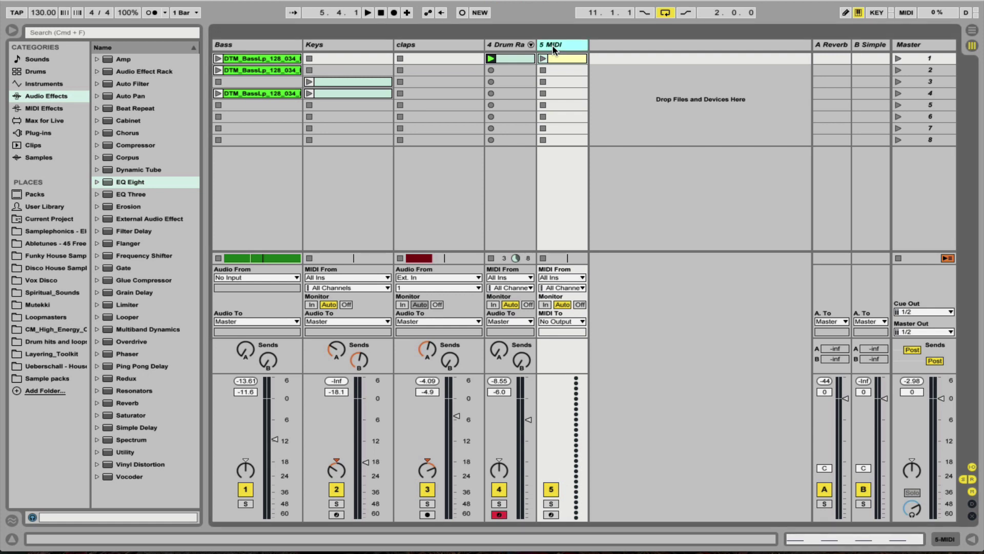
{"action": "key", "text": "super+r"}
{"action": "type", "text": "sidechain kick"}
{"action": "key", "text": "Return"}
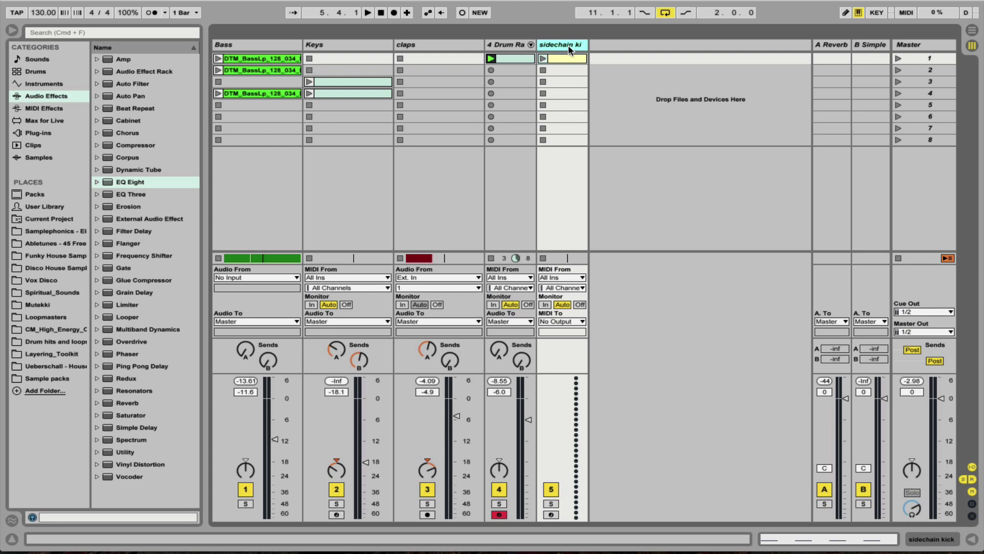
{"action": "left_click", "coordinate": [553, 488]}
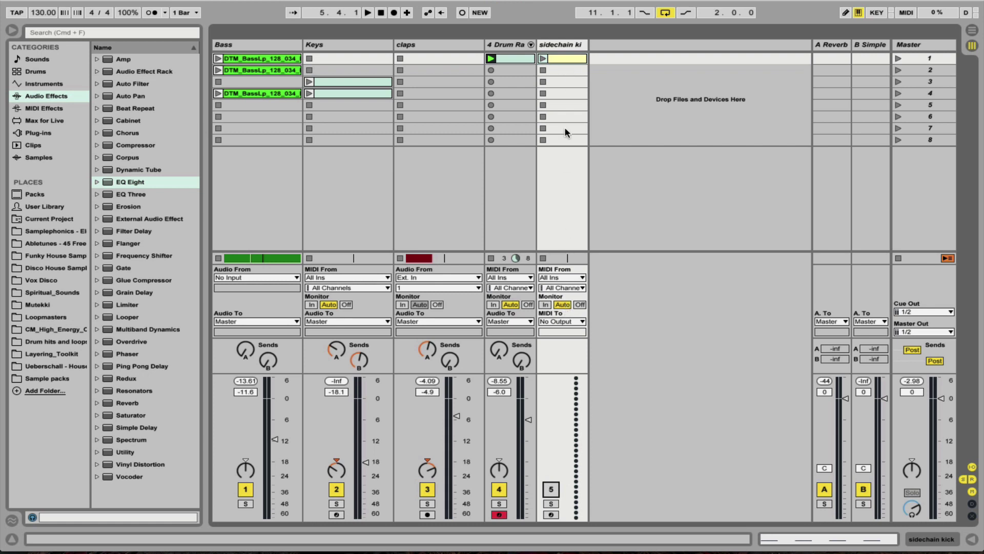
Add a Compressor to the Bass track and enable its external sidechain.
{"action": "left_click", "coordinate": [245, 49]}
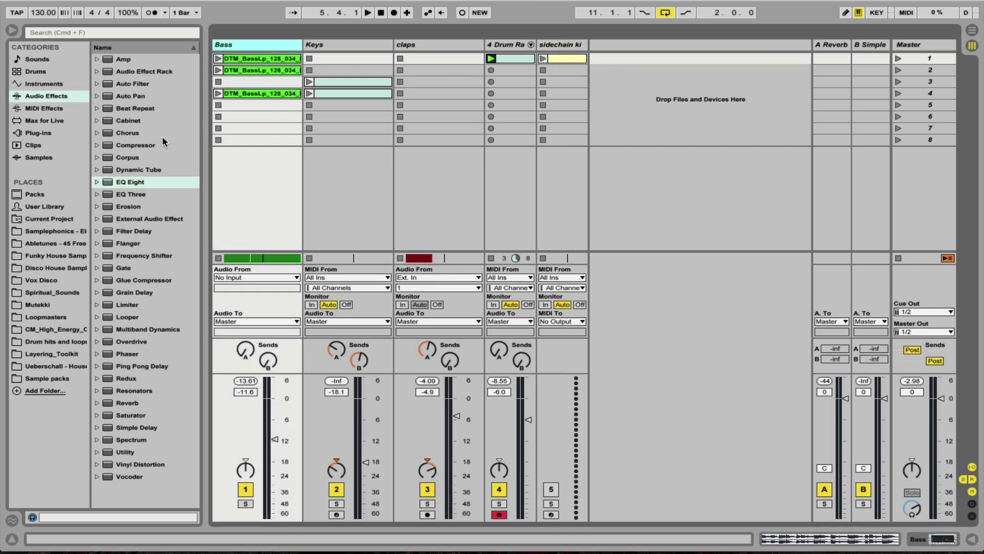
{"action": "double_click", "coordinate": [133, 146]}
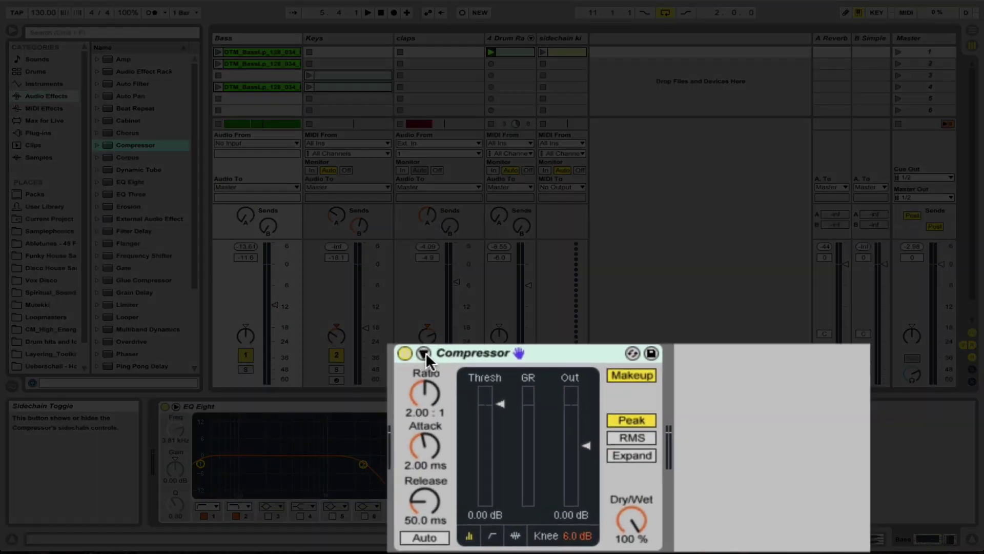
{"action": "left_click", "coordinate": [508, 406]}
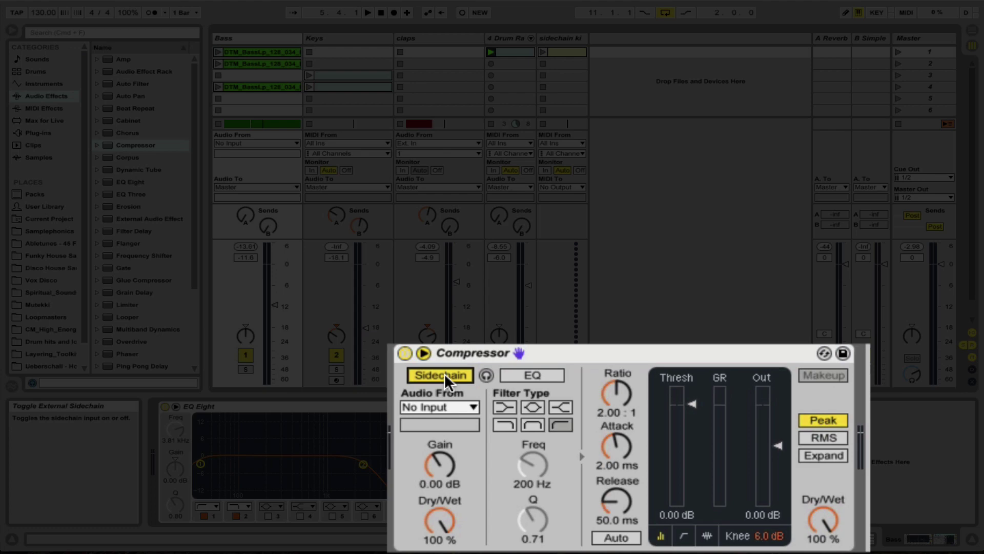
{"action": "left_click", "coordinate": [457, 410]}
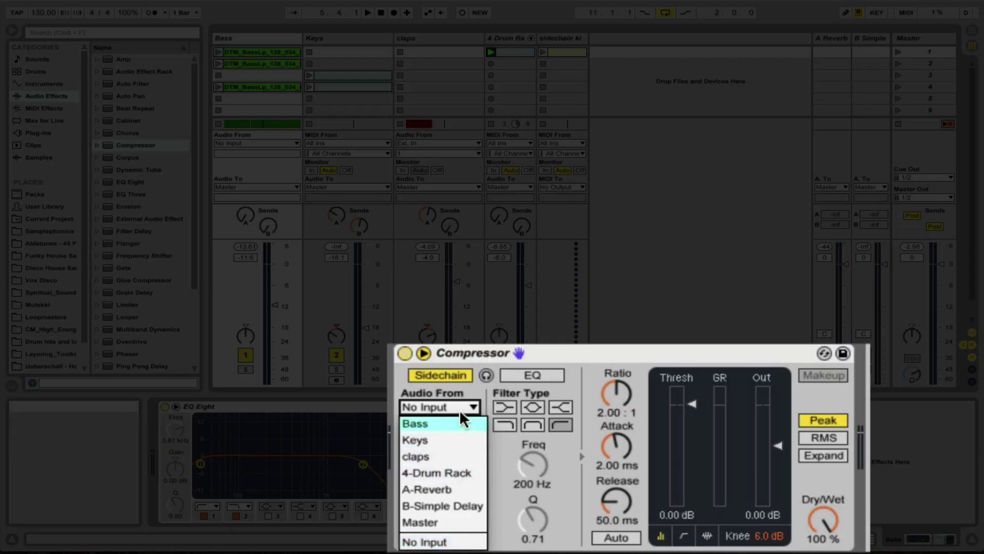
{"action": "left_click", "coordinate": [465, 407]}
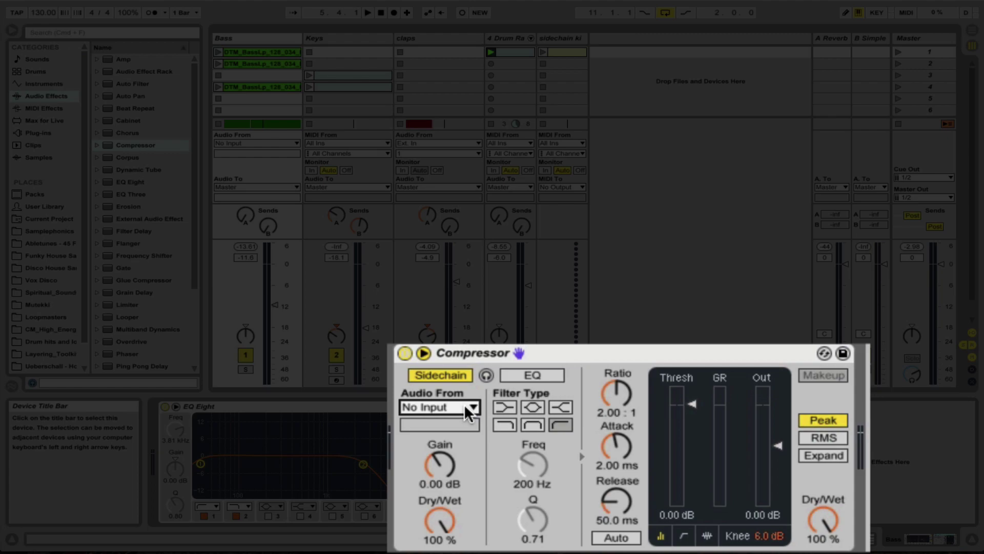
Load the Analog instrument onto the sidechain kick track.
{"action": "left_click", "coordinate": [561, 39]}
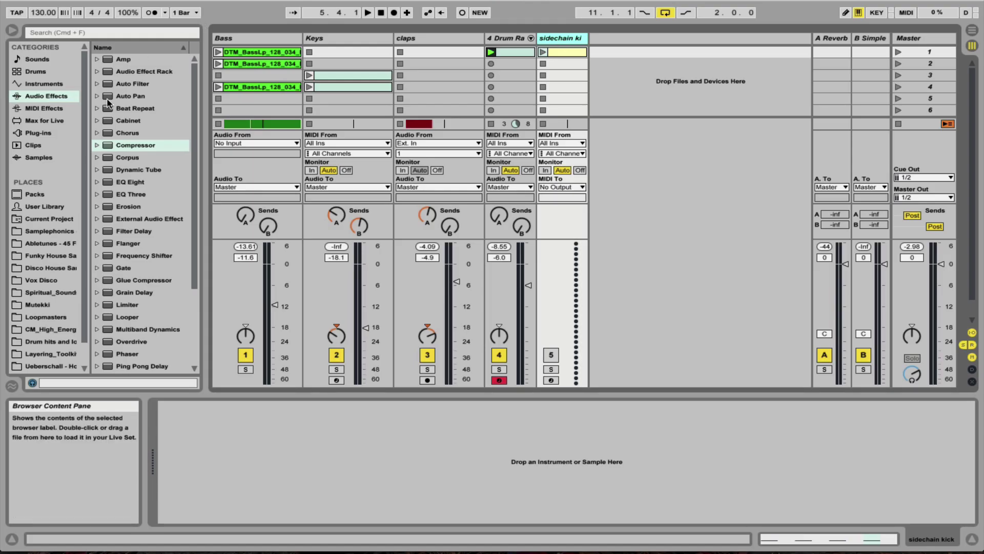
{"action": "left_click", "coordinate": [46, 83]}
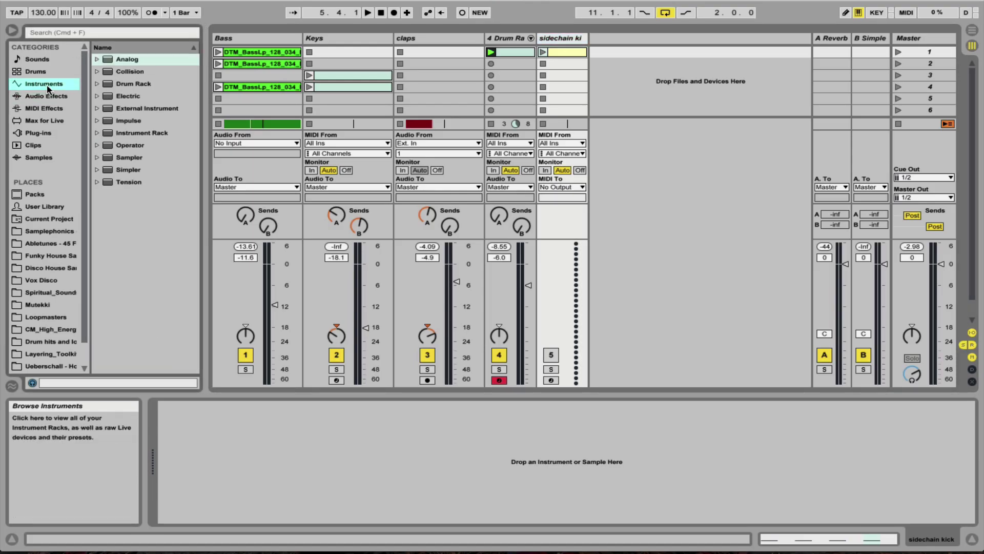
{"action": "left_click", "coordinate": [139, 58]}
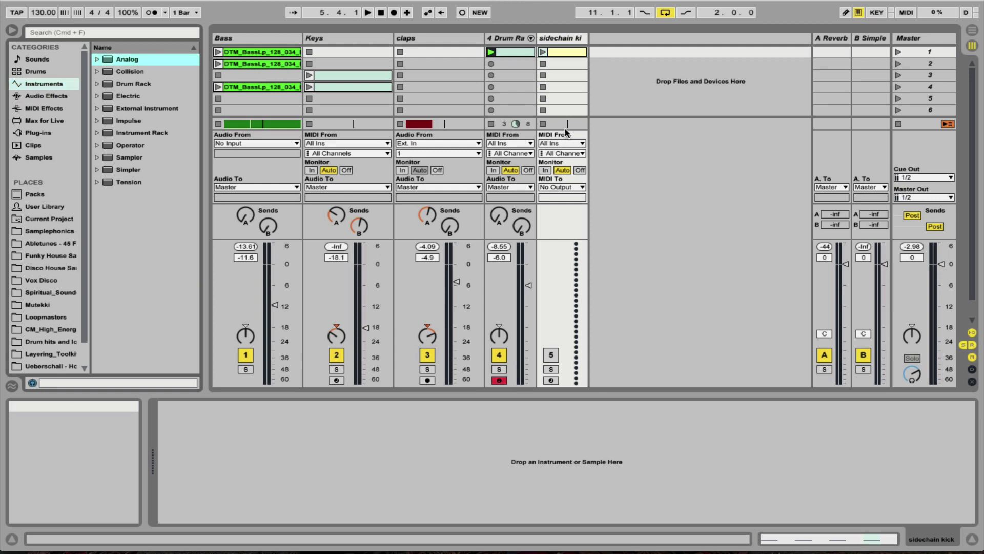
{"action": "left_click_drag", "start_coordinate": [565, 128], "coordinate": [568, 71]}
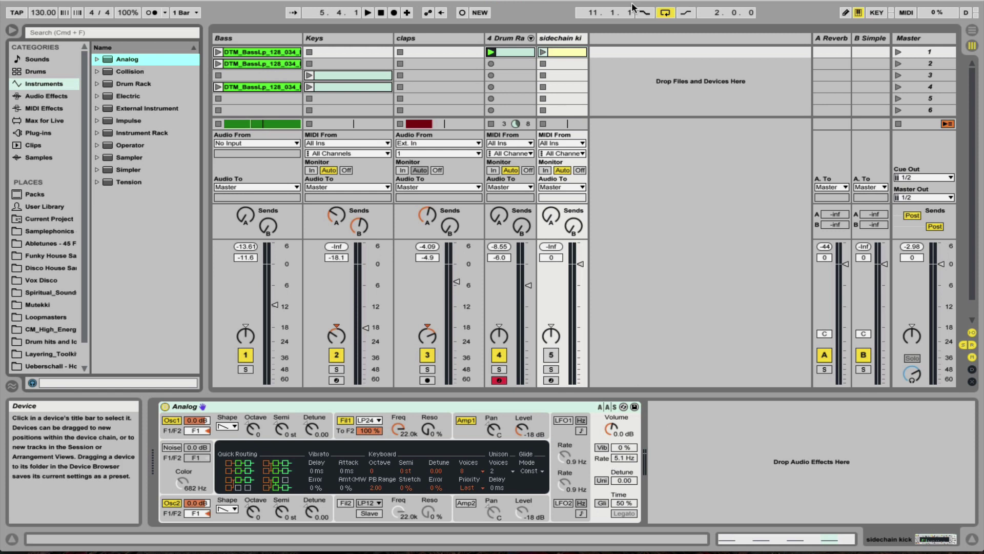
Set the sidechain source of the Bass track's Compressor to the sidechain kick track.
{"action": "left_click", "coordinate": [243, 42]}
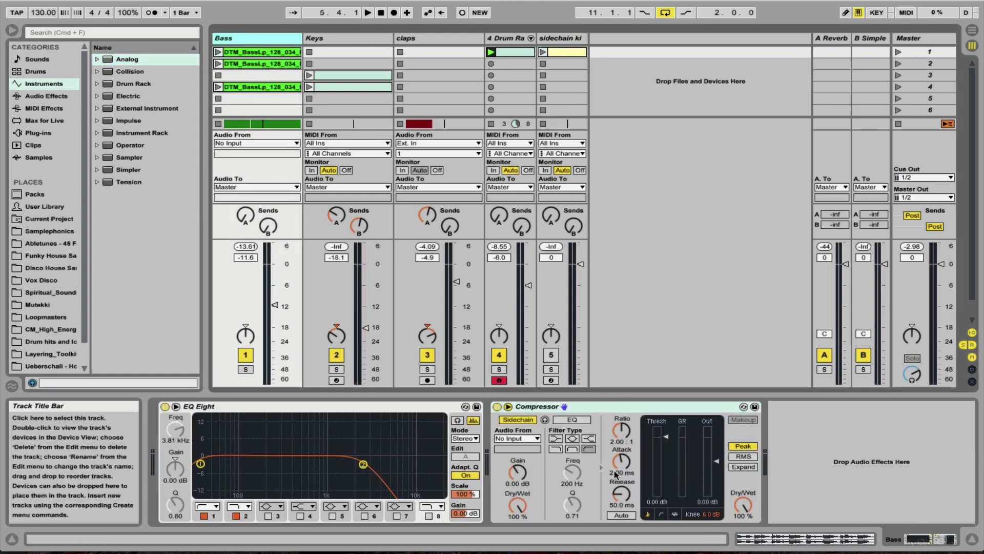
{"action": "left_click", "coordinate": [535, 440]}
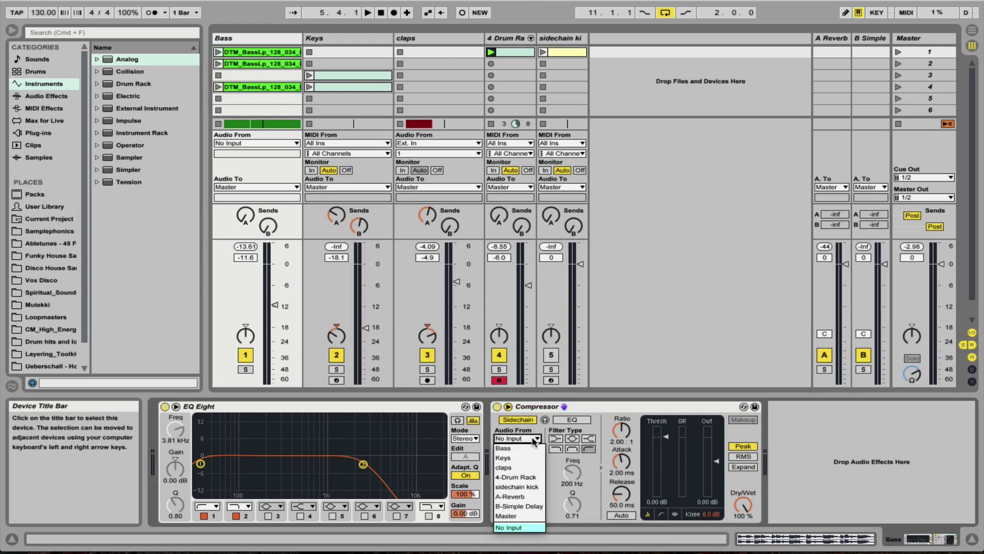
{"action": "left_click", "coordinate": [522, 486]}
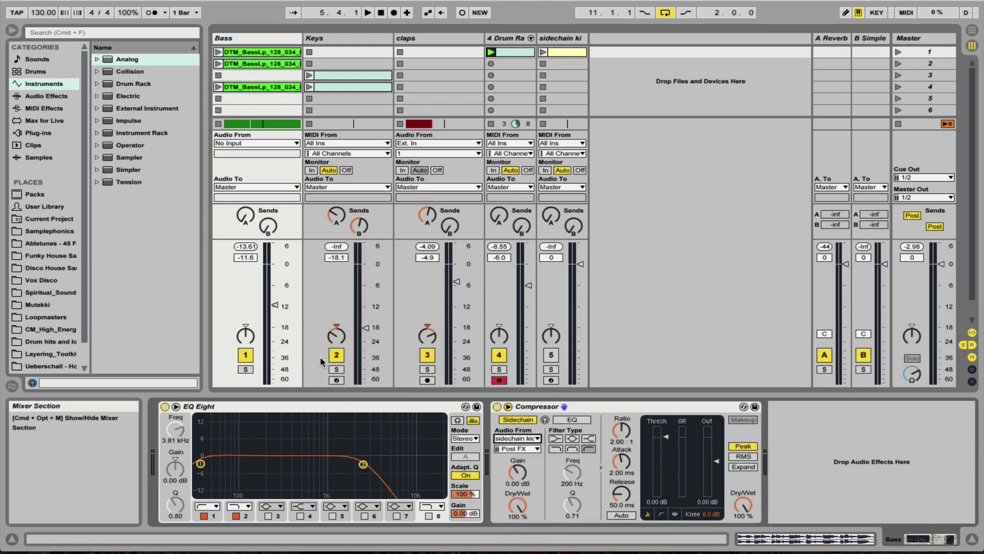
Solo the Bass track and the Drum Rack's DP_KickDrum chain, and launch the sidechain kick clip.
{"action": "left_click", "coordinate": [245, 369]}
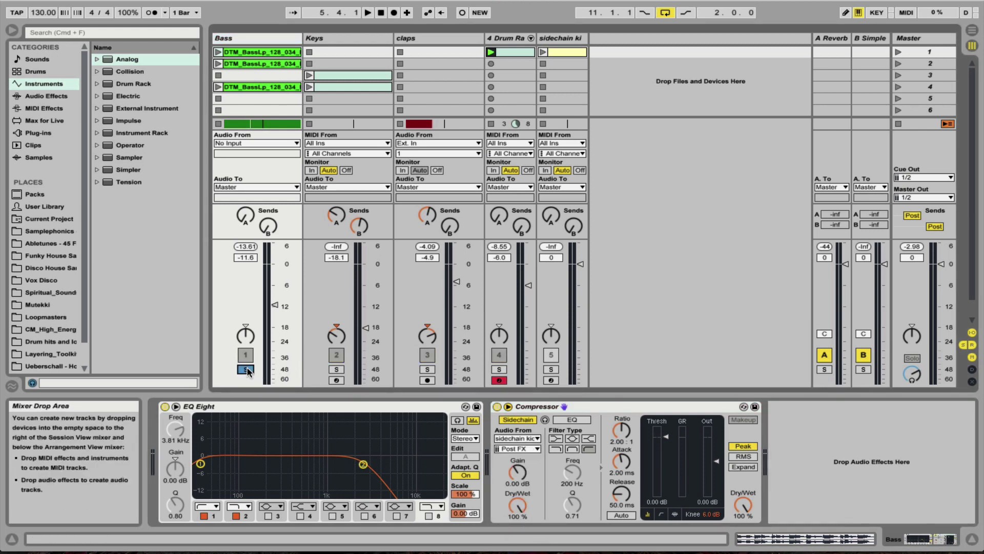
{"action": "left_click", "coordinate": [531, 39]}
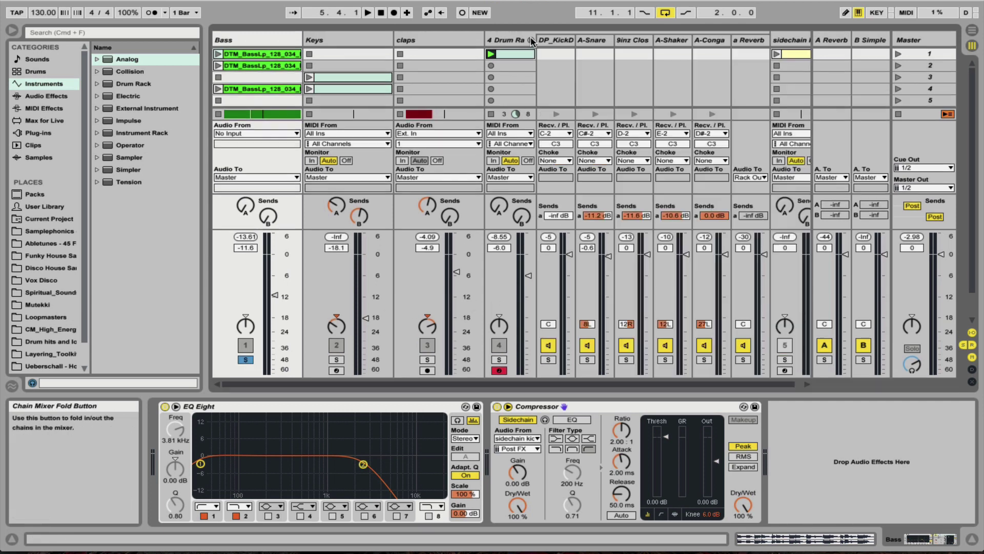
{"action": "left_click", "coordinate": [549, 360]}
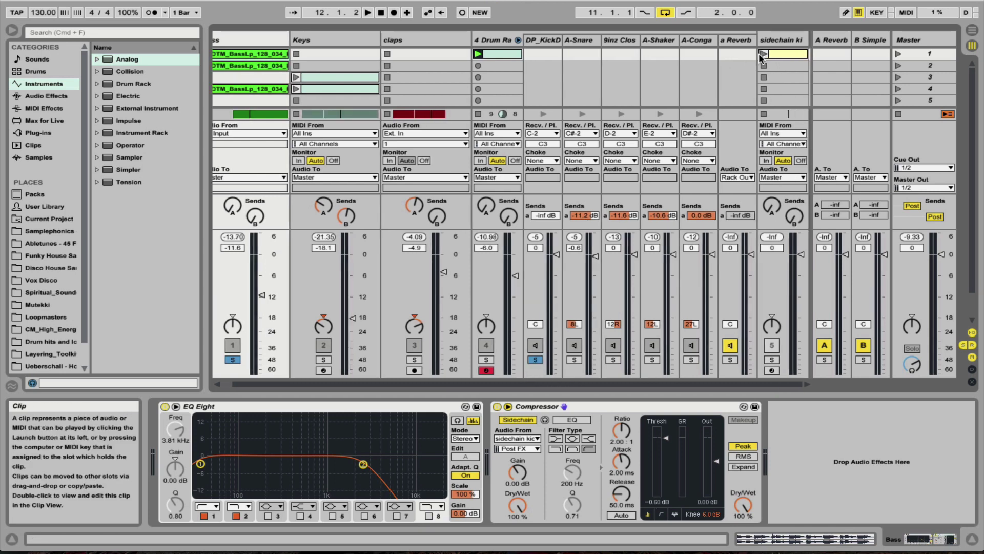
{"action": "left_click", "coordinate": [764, 54]}
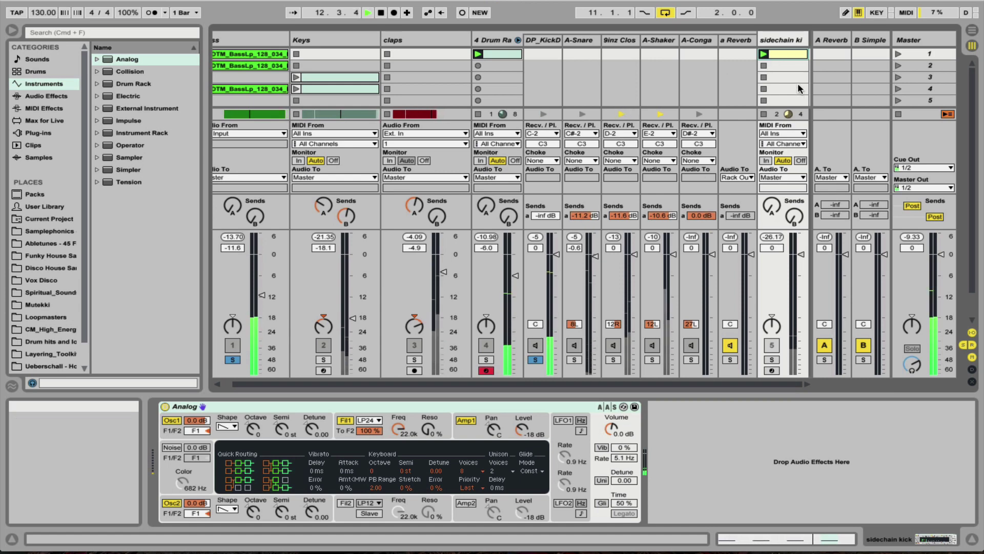
Review the notes in the sidechain kick clip, and check the sidechain source of the Bass track's Compressor.
{"action": "double_click", "coordinate": [789, 55]}
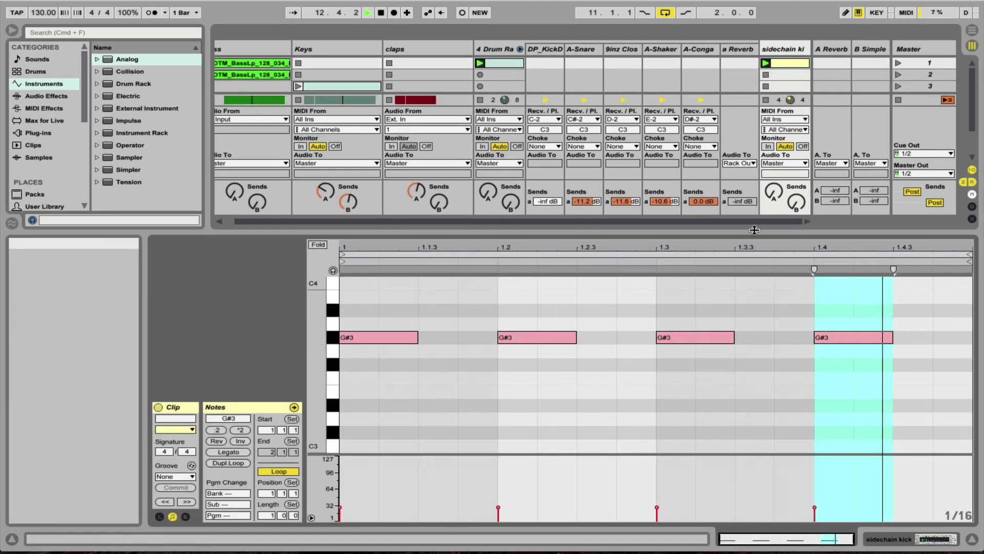
{"action": "key", "text": "alt+super+l"}
{"action": "scroll", "coordinate": [787, 431], "scroll_direction": "left", "scroll_amount": 1}
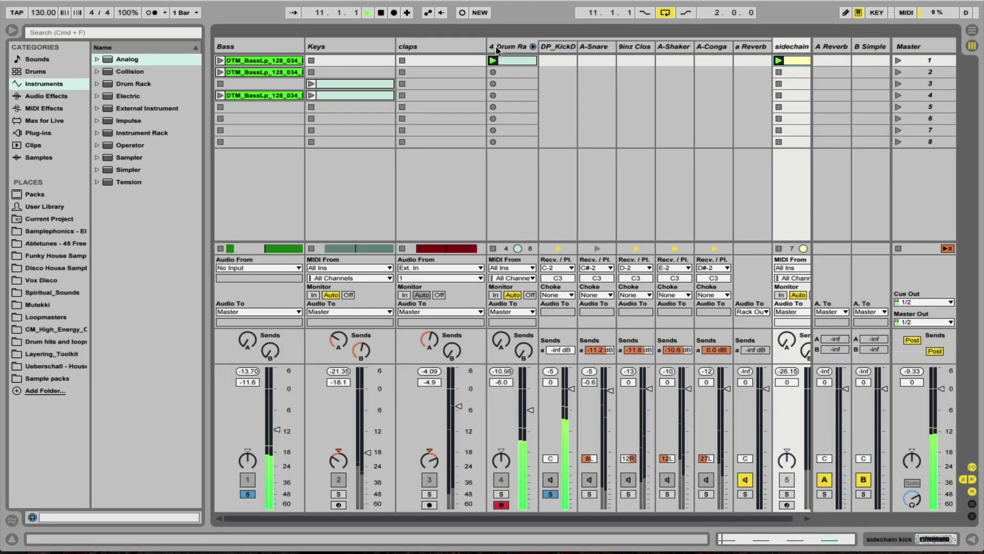
{"action": "left_click", "coordinate": [250, 46]}
{"action": "double_click", "coordinate": [251, 47]}
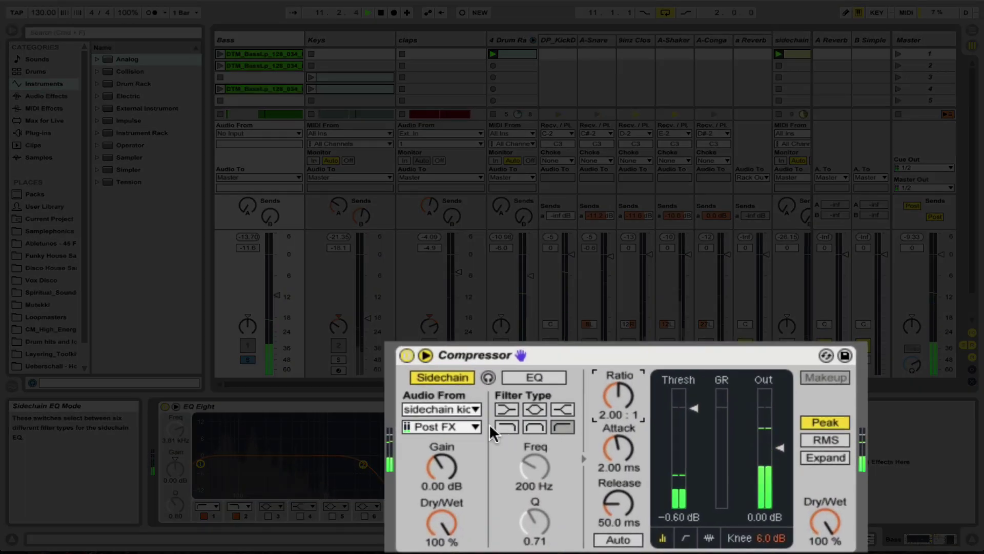
{"action": "left_click", "coordinate": [464, 408]}
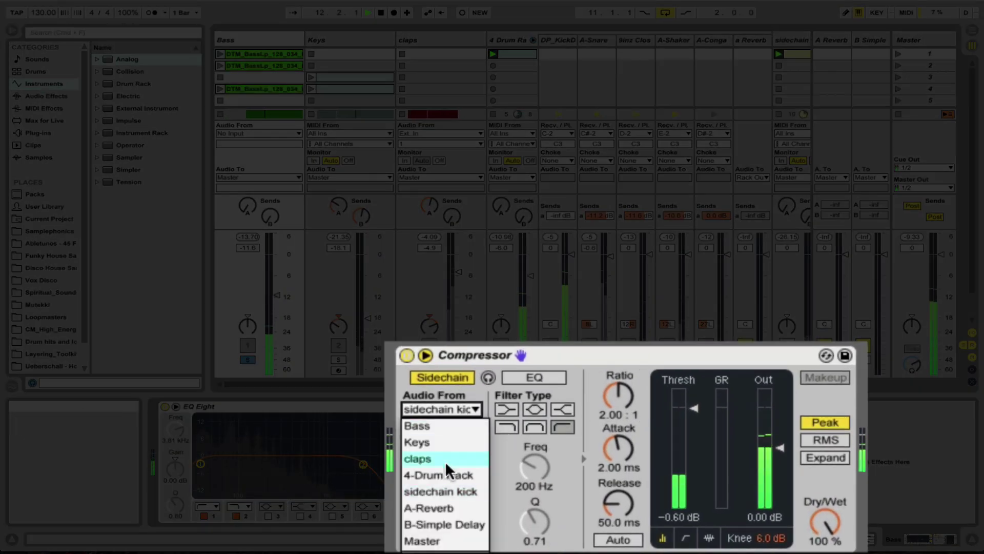
{"action": "left_click", "coordinate": [450, 491]}
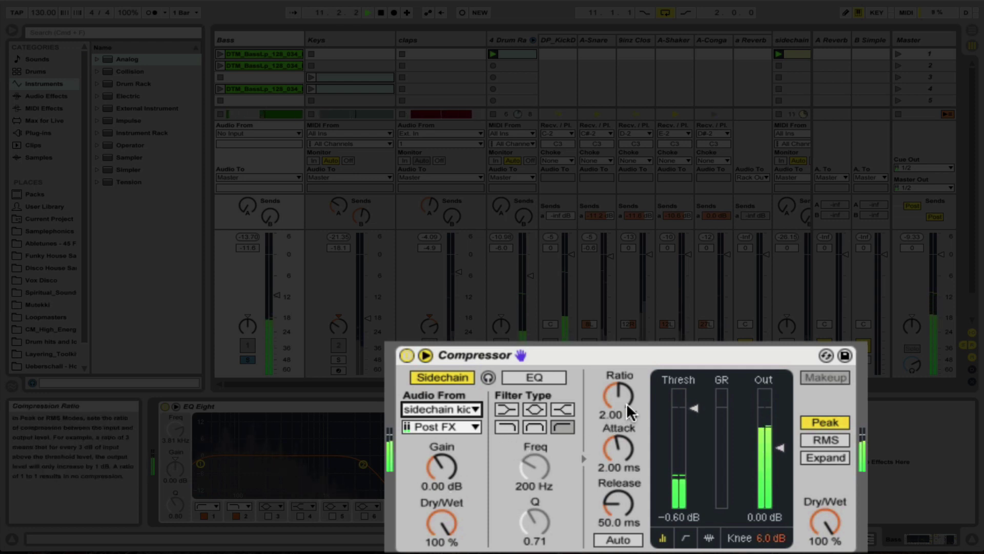
Set the Bass Compressor's ratio to 5.73:1 and threshold to -44.1 dB, and raise the Bass track's volume to -7.0 dB.
{"action": "left_click_drag", "start_coordinate": [619, 396], "coordinate": [618, 369]}
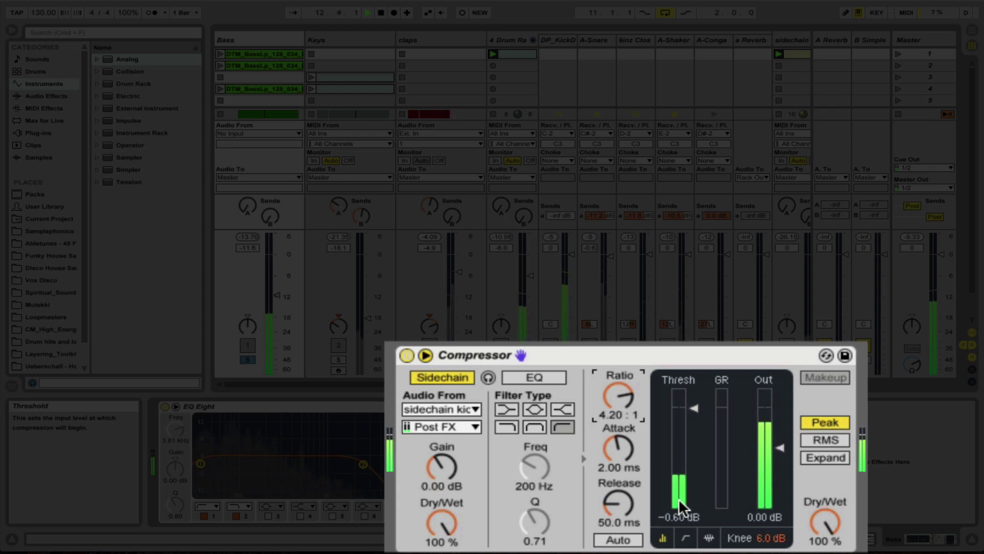
{"action": "left_click", "coordinate": [692, 409]}
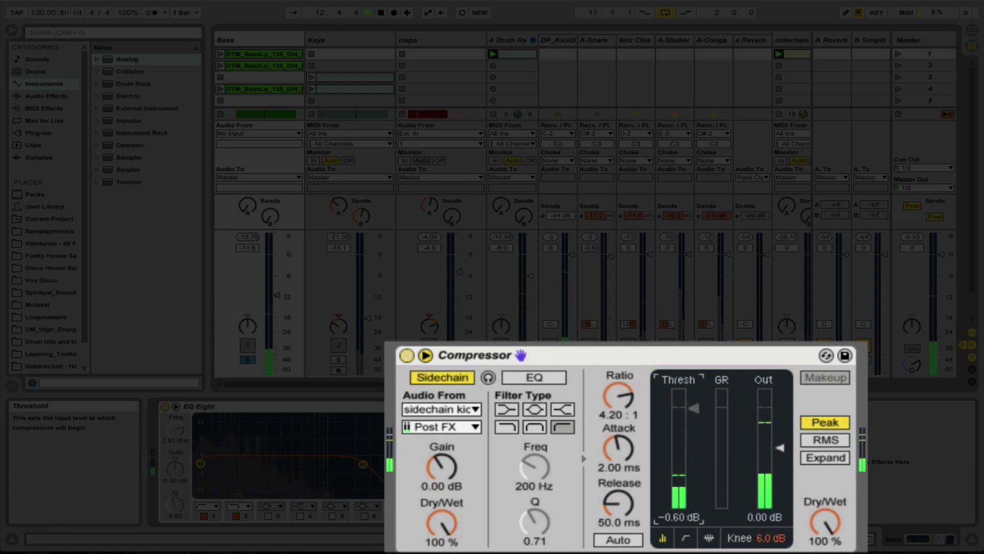
{"action": "left_click_drag", "start_coordinate": [693, 408], "coordinate": [694, 411]}
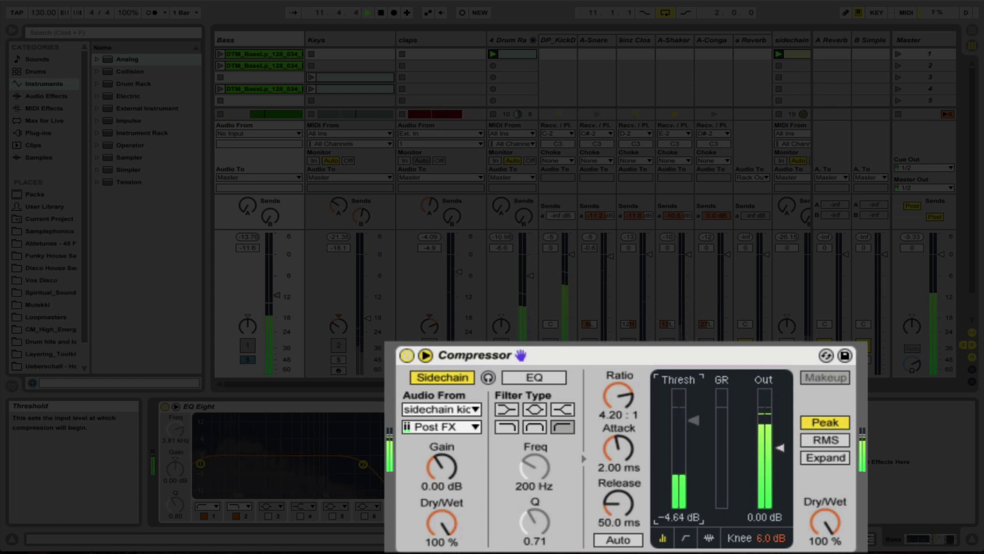
{"action": "left_click_drag", "start_coordinate": [694, 435], "coordinate": [693, 442]}
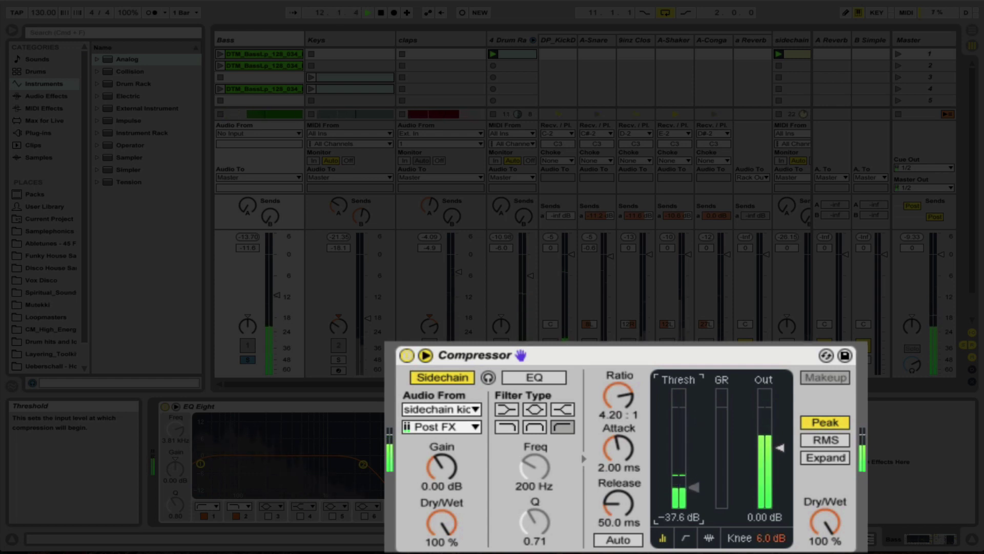
{"action": "left_click_drag", "start_coordinate": [693, 491], "coordinate": [693, 488]}
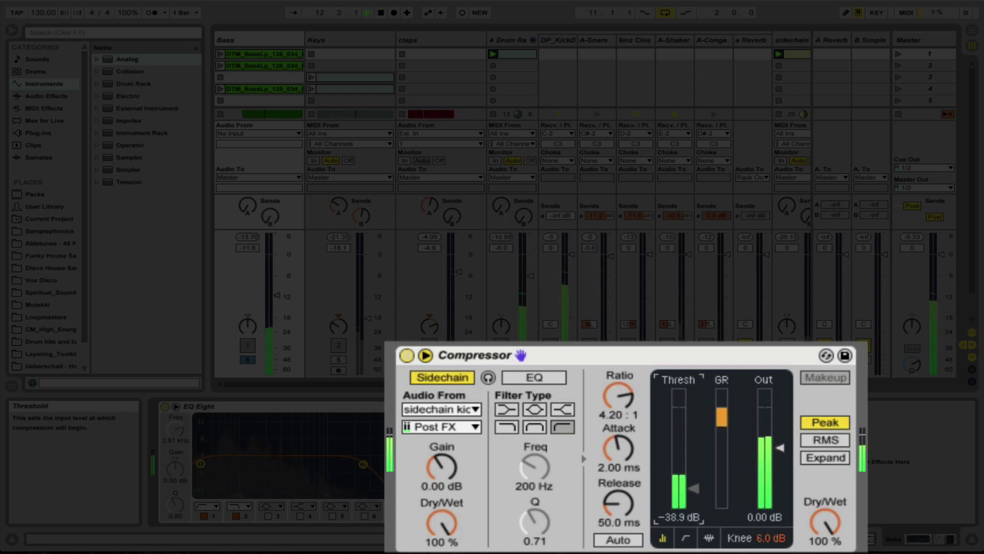
{"action": "left_click_drag", "start_coordinate": [693, 488], "coordinate": [693, 489]}
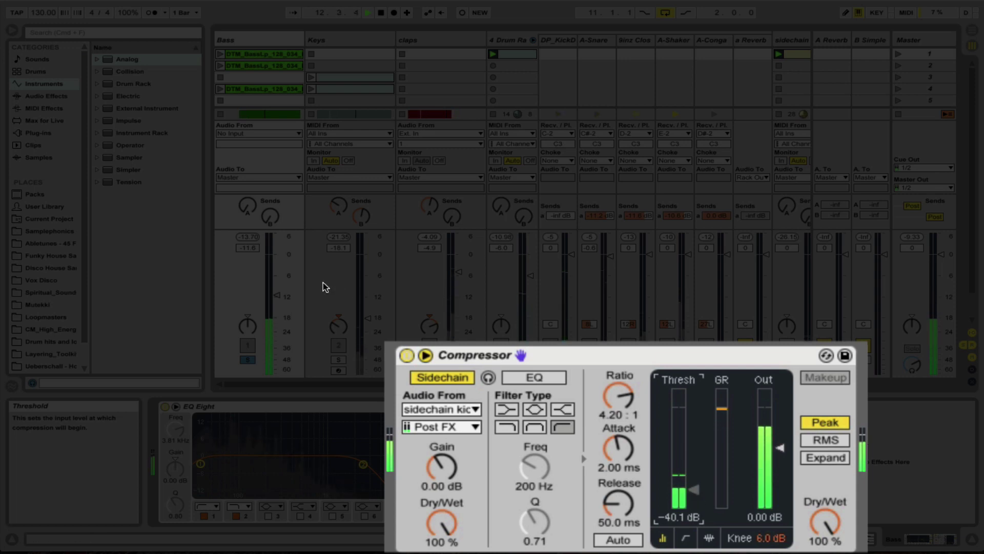
{"action": "left_click_drag", "start_coordinate": [277, 294], "coordinate": [277, 279]}
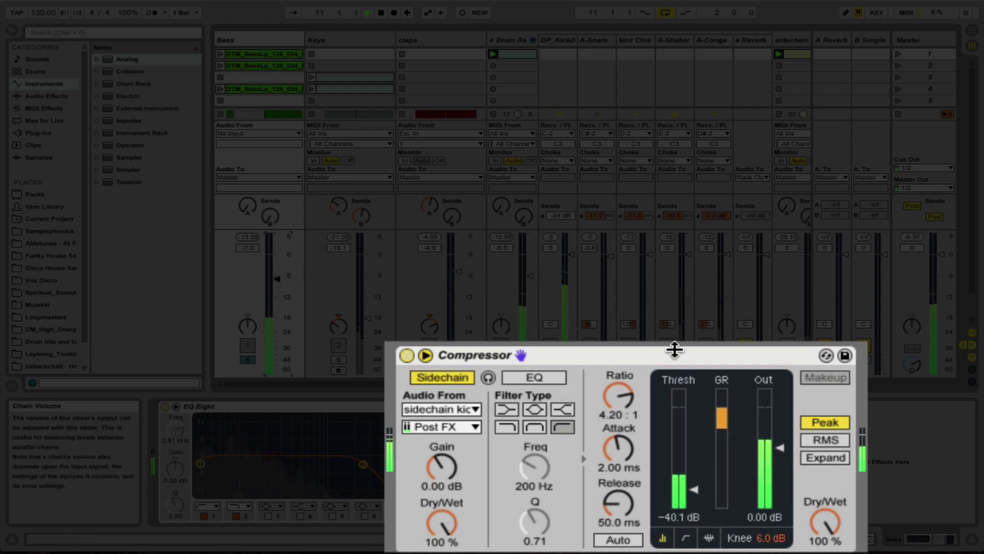
{"action": "left_click_drag", "start_coordinate": [694, 490], "coordinate": [694, 493]}
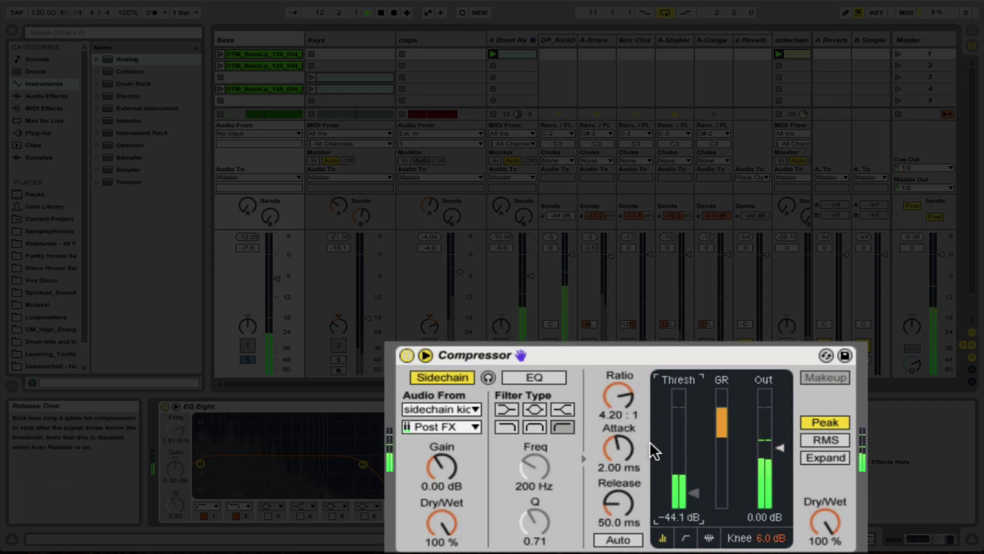
{"action": "left_click_drag", "start_coordinate": [616, 397], "coordinate": [616, 388]}
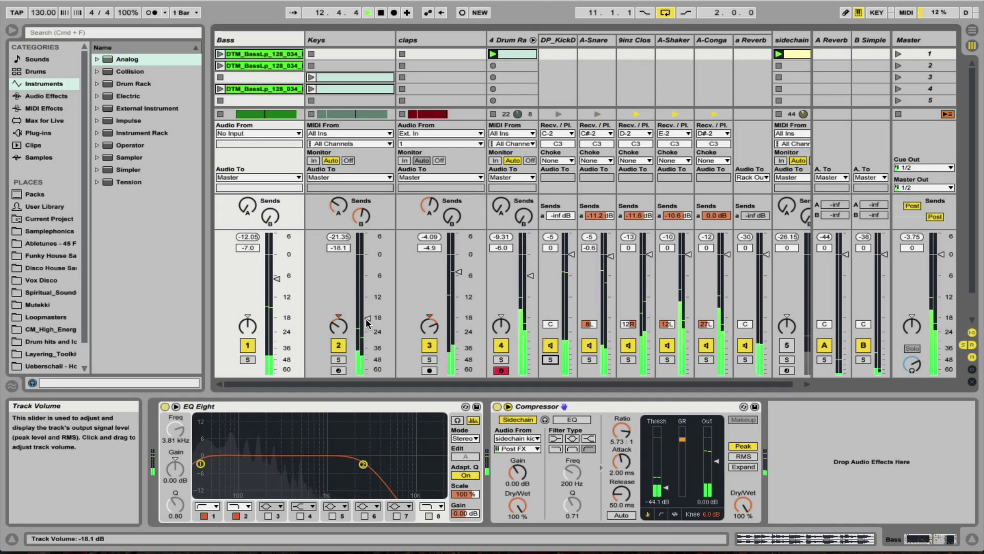
Pull the Keys track's volume all the way down to -inf dB.
{"action": "left_click_drag", "start_coordinate": [367, 318], "coordinate": [367, 373]}
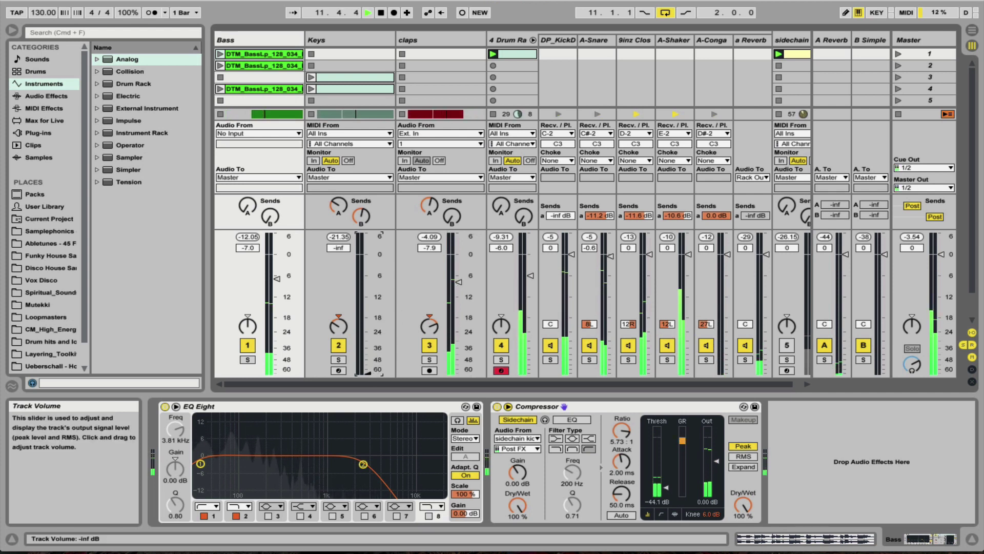
Set the Keys track's reverb send to -5.0 dB, its delay send to -4.8 dB, and its volume to -25.6 dB.
{"action": "left_click_drag", "start_coordinate": [367, 348], "coordinate": [368, 336]}
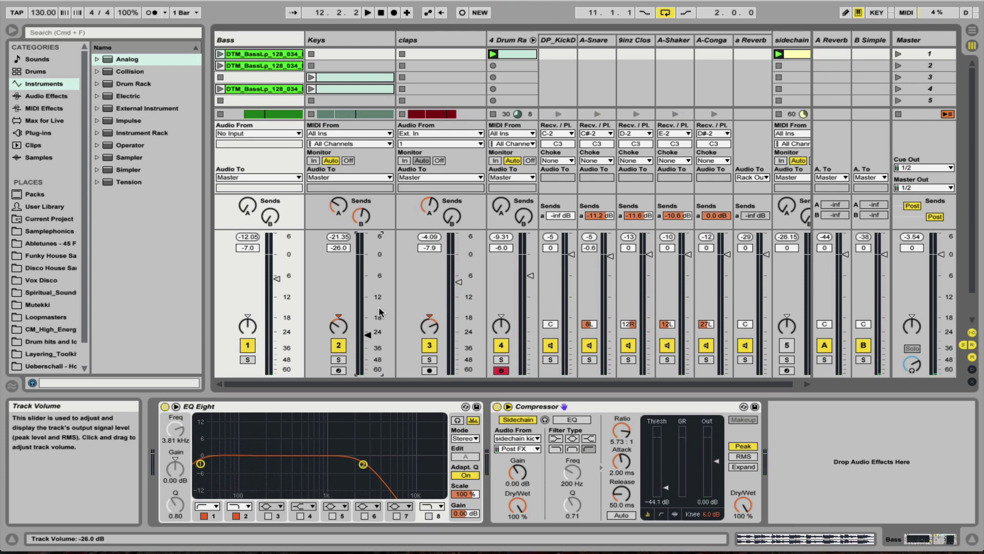
{"action": "left_click", "coordinate": [358, 38]}
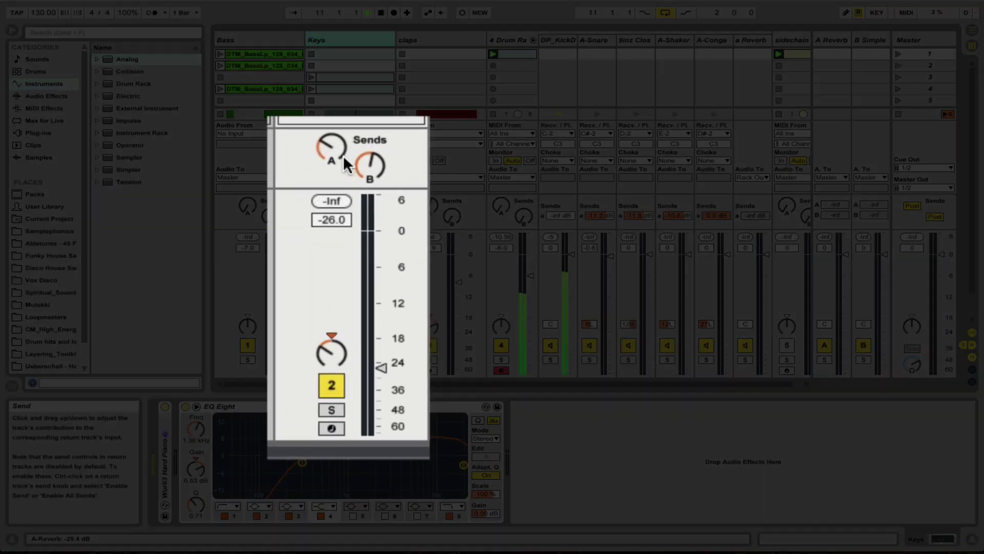
{"action": "left_click", "coordinate": [342, 153]}
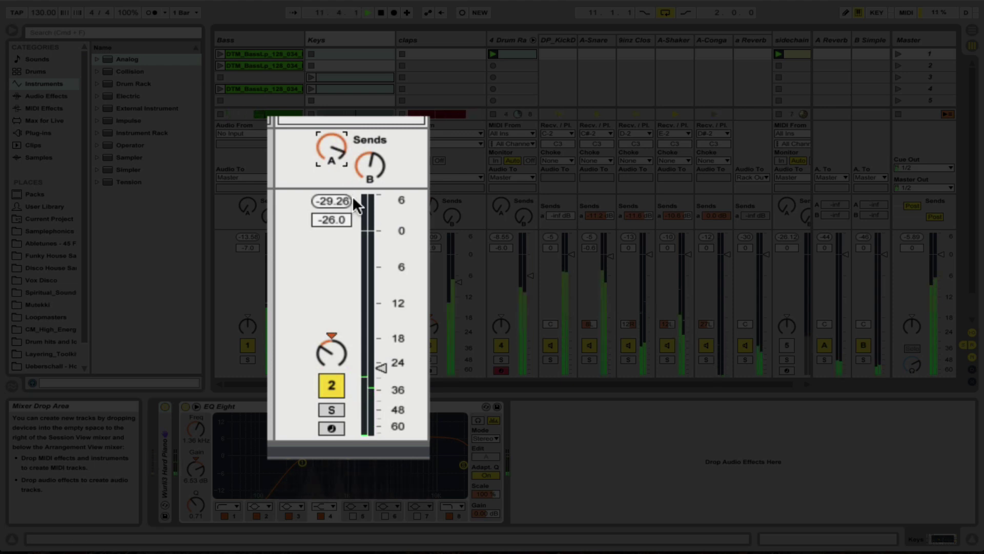
{"action": "left_click", "coordinate": [370, 166]}
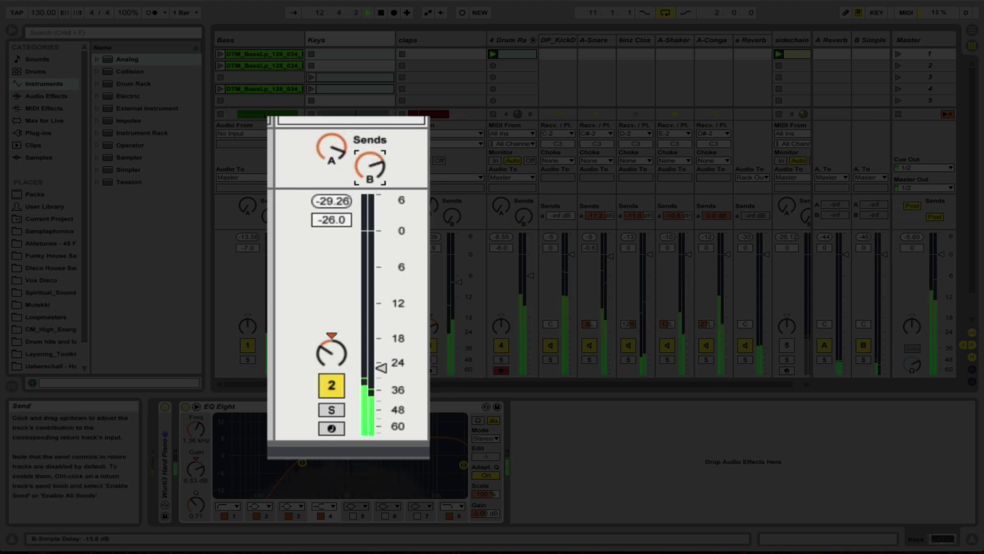
{"action": "left_click_drag", "start_coordinate": [370, 166], "coordinate": [370, 163]}
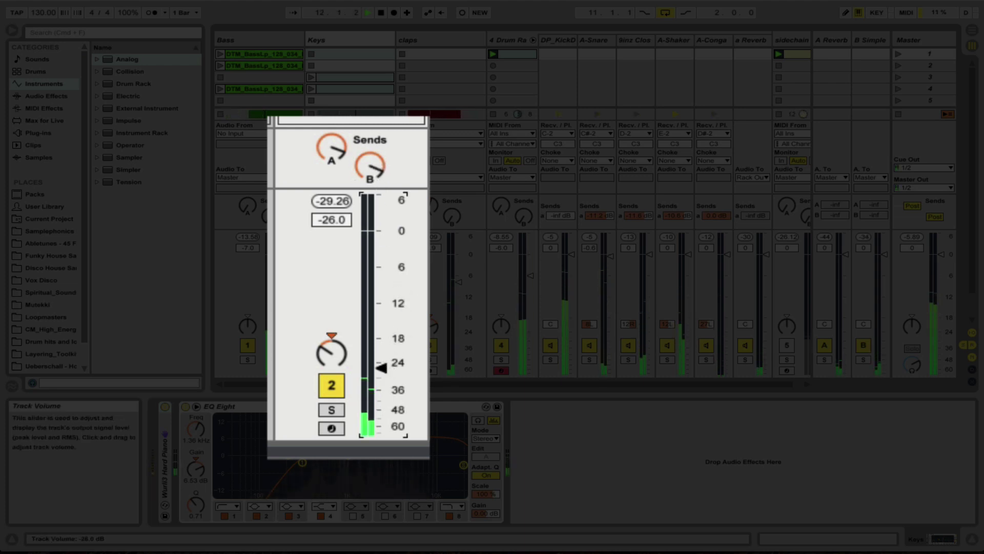
{"action": "mouse_move", "coordinate": [382, 368]}
{"action": "left_mouse_down"}
{"action": "mouse_move", "coordinate": [382, 353]}
{"action": "mouse_move", "coordinate": [381, 367]}
{"action": "left_mouse_up"}
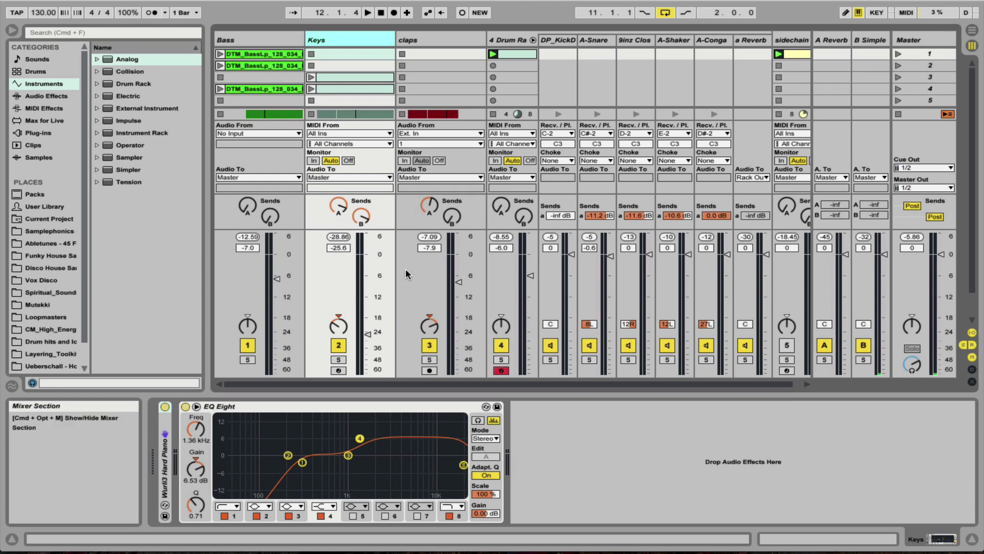
Copy the sidechained Compressor from the Bass track and paste it after EQ Eight on the Keys track.
{"action": "left_click", "coordinate": [284, 41]}
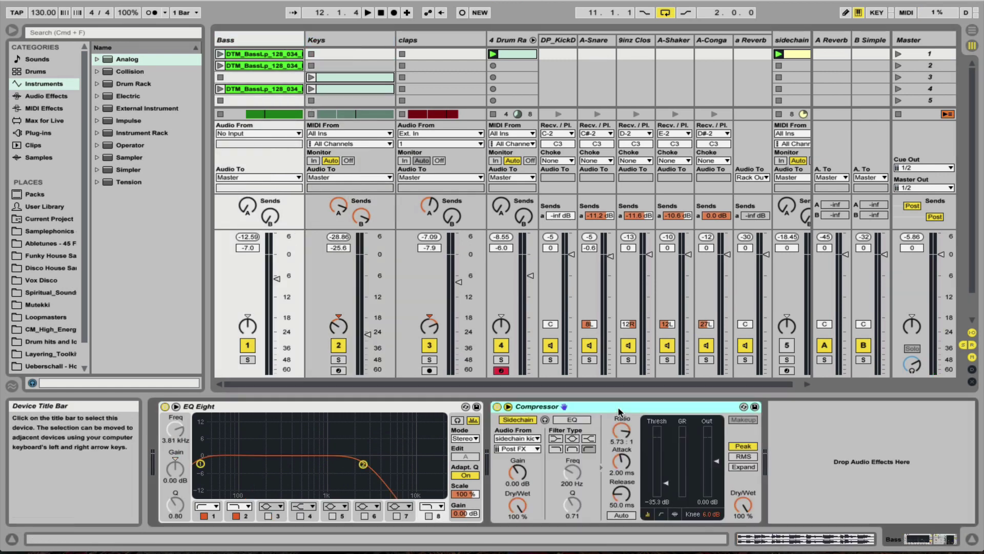
{"action": "left_click", "coordinate": [356, 40]}
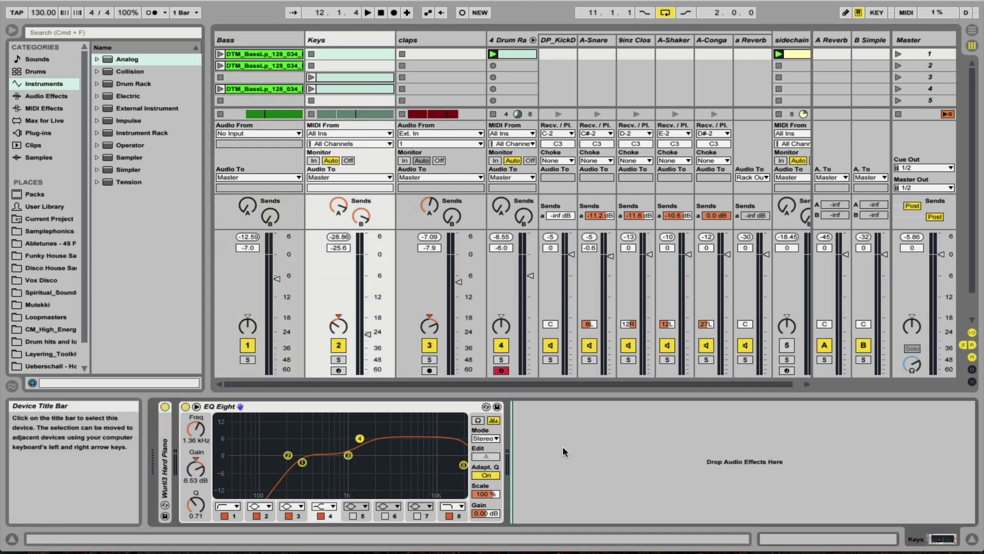
{"action": "key", "text": "super+v"}
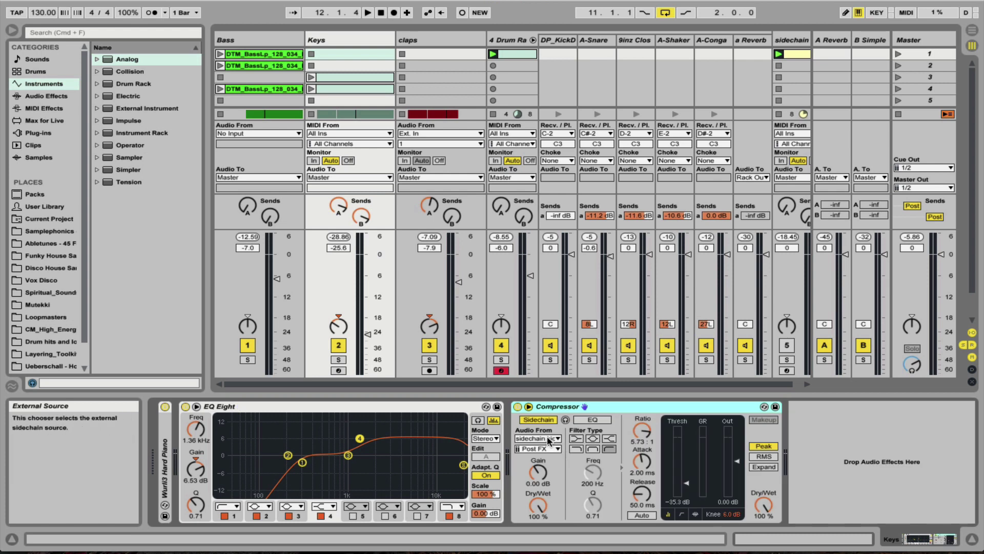
Set the Keys track's volume to -23.4 dB while playing the mix, and toggle the Bass track off and on for comparison.
{"action": "key", "text": "space"}
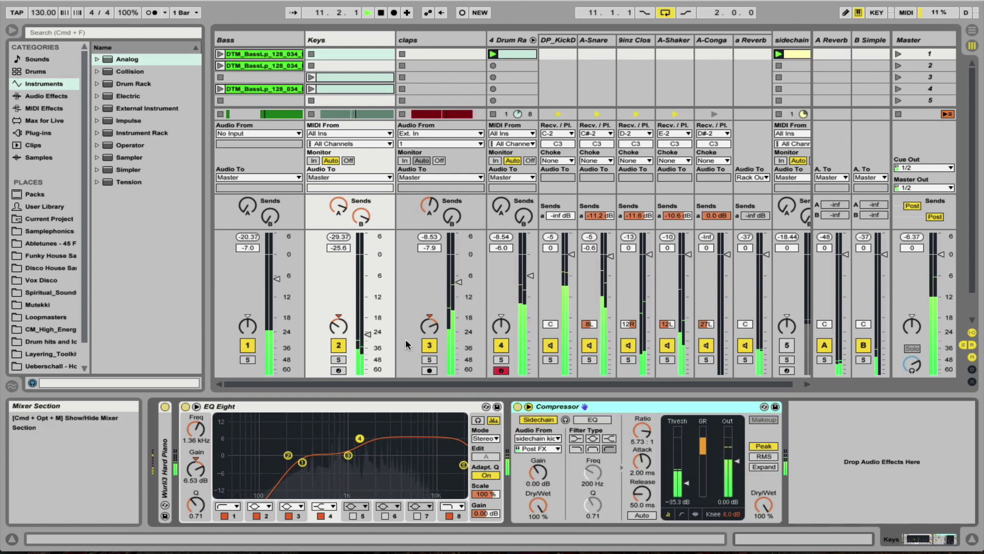
{"action": "left_click_drag", "start_coordinate": [369, 334], "coordinate": [370, 321]}
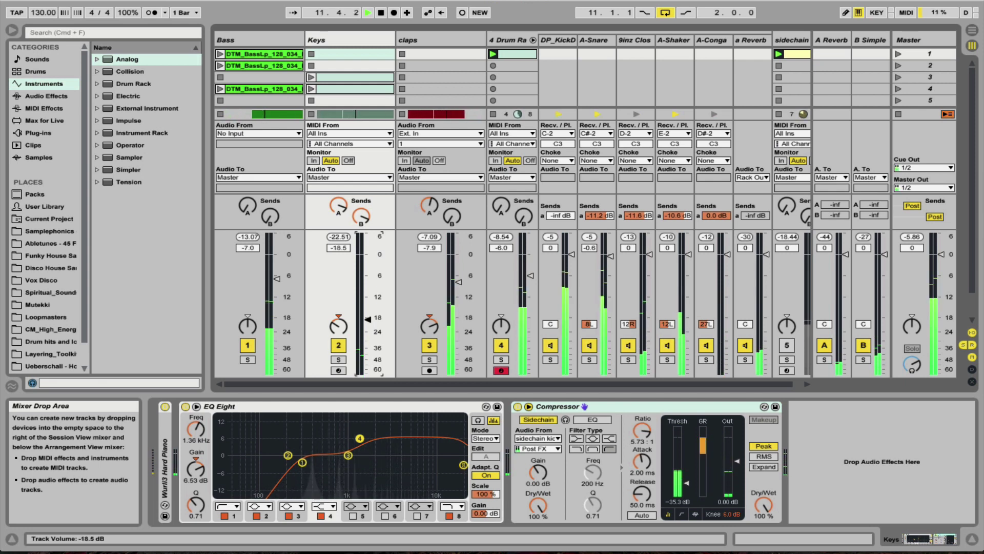
{"action": "left_click_drag", "start_coordinate": [369, 321], "coordinate": [368, 323]}
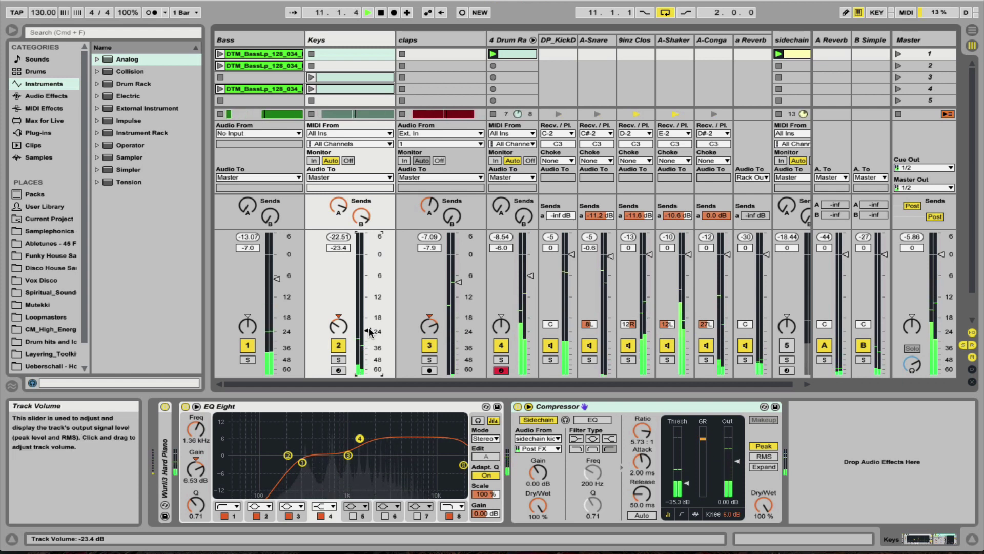
{"action": "left_click", "coordinate": [248, 346]}
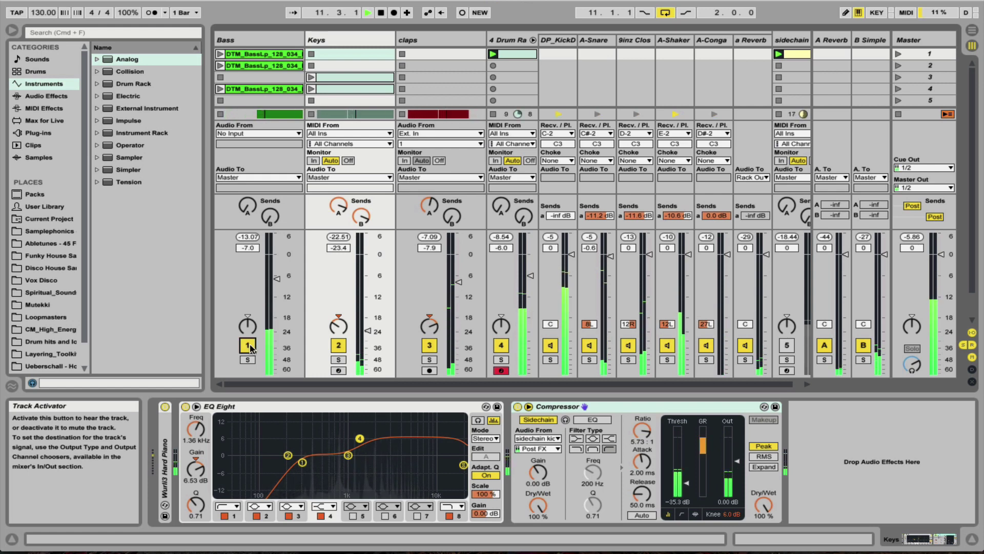
{"action": "left_click", "coordinate": [248, 346]}
{"action": "key", "text": "space"}
Place the Drum Rack's session clip at bar 3 of its Arrangement track, and return that track to Arrangement playback.
{"action": "key", "text": "Tab"}
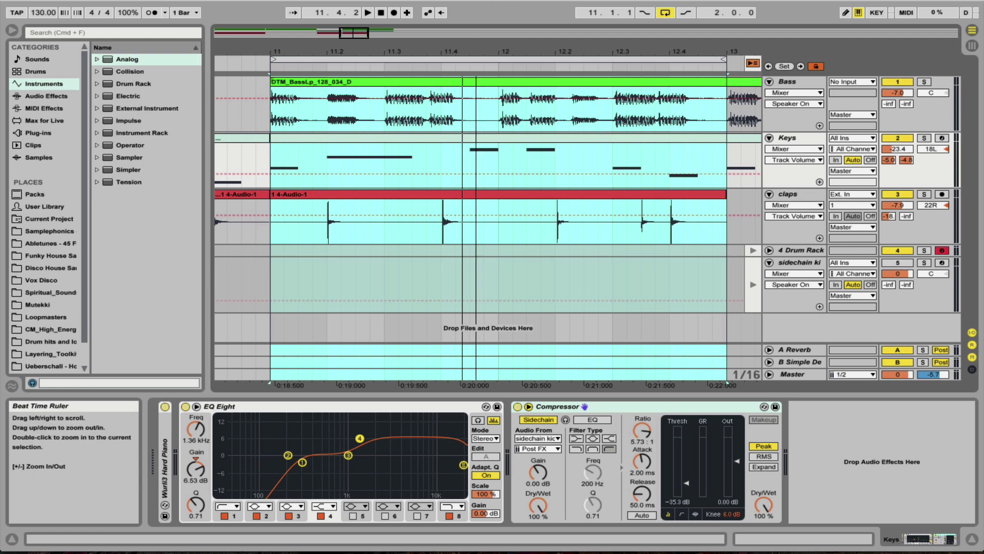
{"action": "left_click_drag", "start_coordinate": [477, 50], "coordinate": [475, 10]}
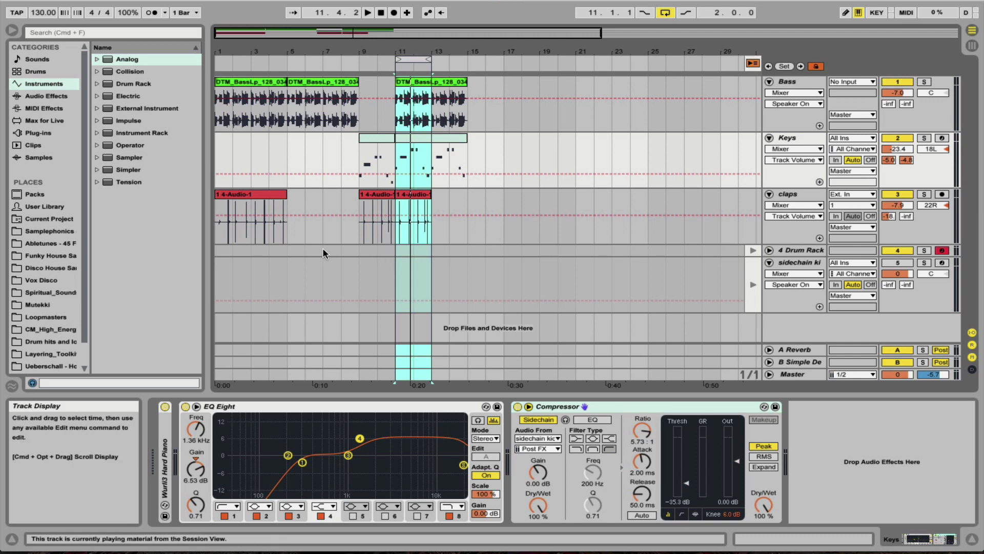
{"action": "key", "text": "Tab"}
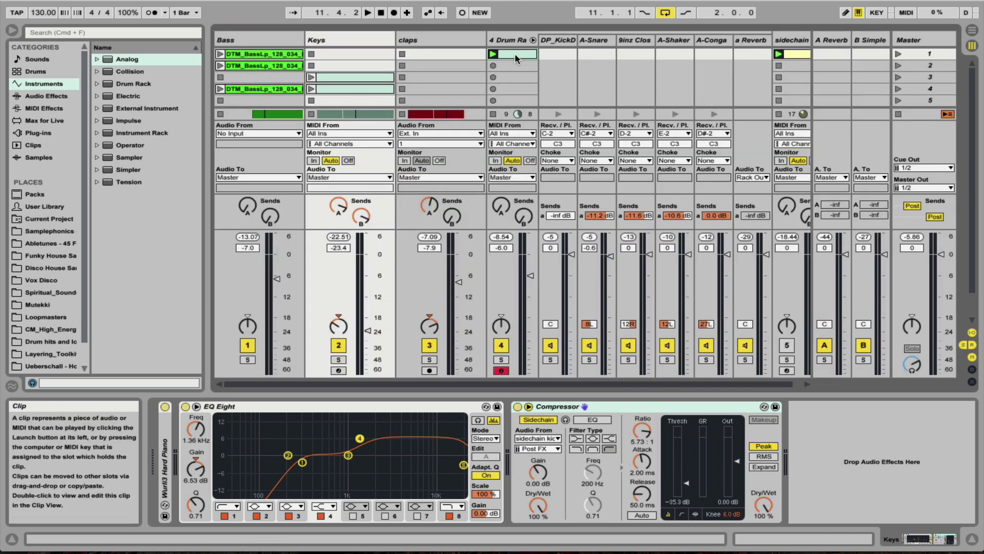
{"action": "key", "text": "Tab"}
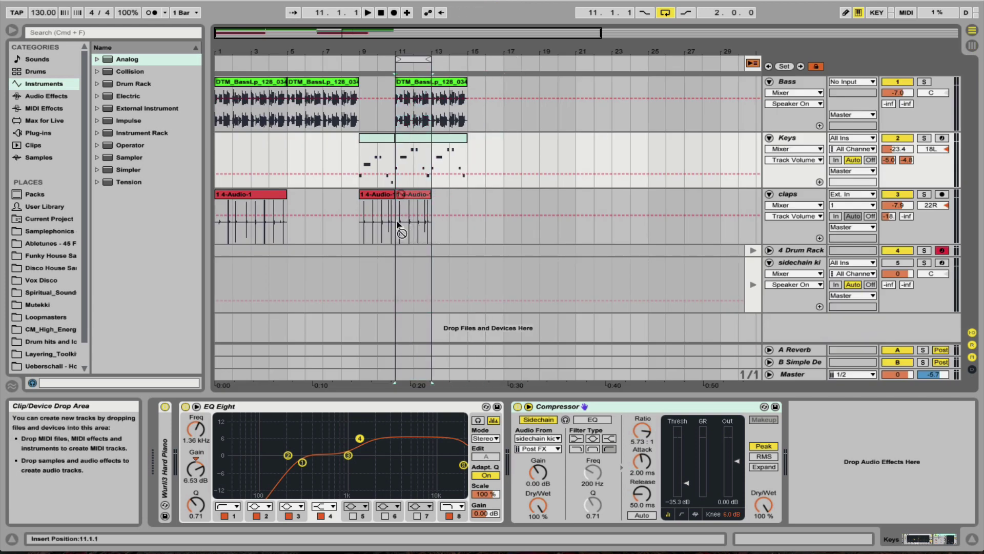
{"action": "left_click", "coordinate": [290, 252]}
{"action": "left_click", "coordinate": [270, 252]}
{"action": "left_click", "coordinate": [240, 252]}
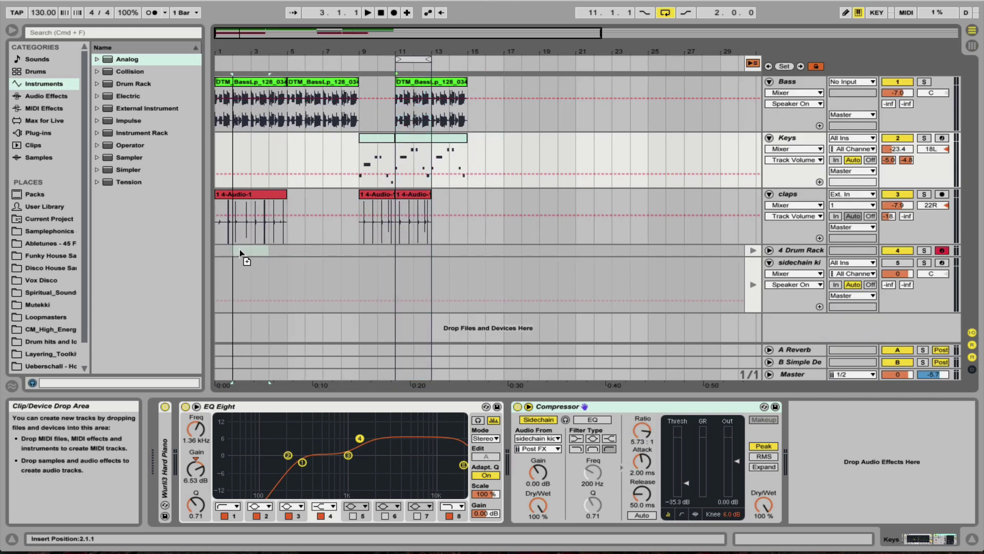
{"action": "left_click", "coordinate": [251, 252]}
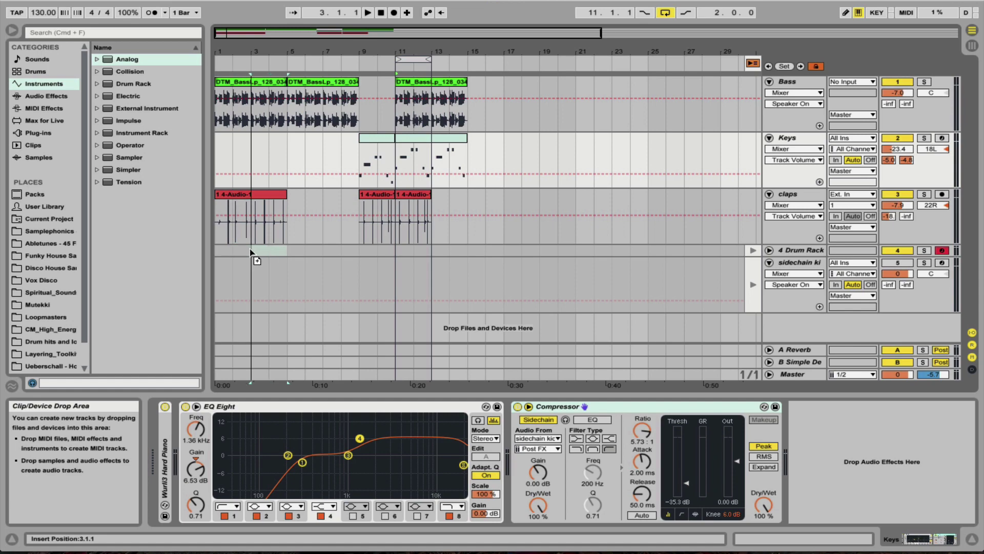
{"action": "left_click_drag", "start_coordinate": [251, 252], "coordinate": [289, 251]}
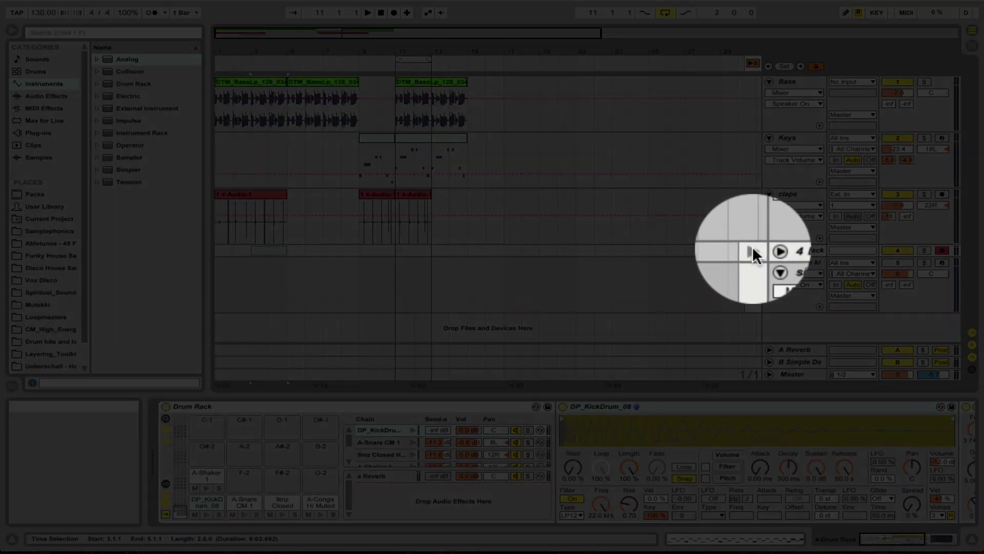
{"action": "left_click", "coordinate": [753, 248]}
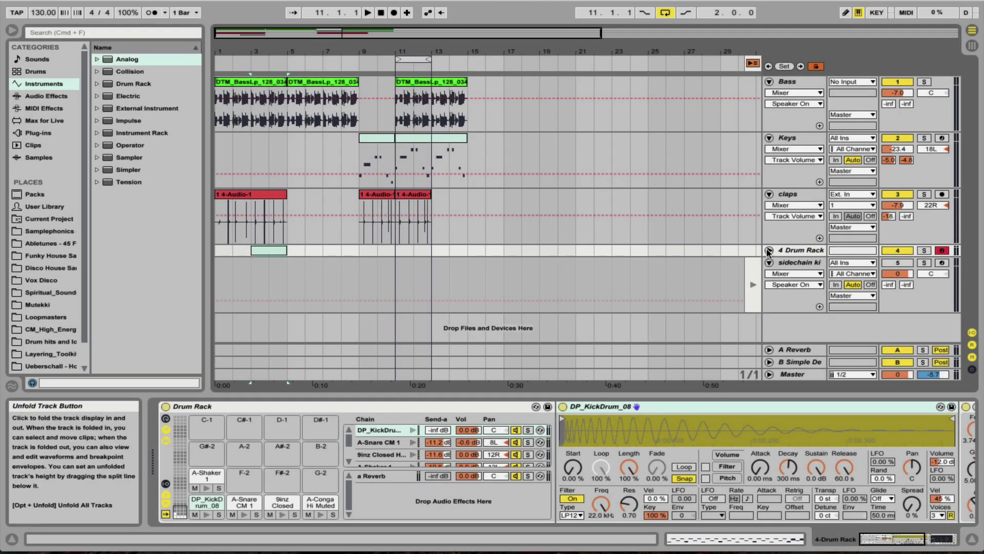
Extend the Drum Rack clip to bar 9, and paste a copy at bar 11 shortened to end at bar 13.
{"action": "left_click", "coordinate": [769, 250]}
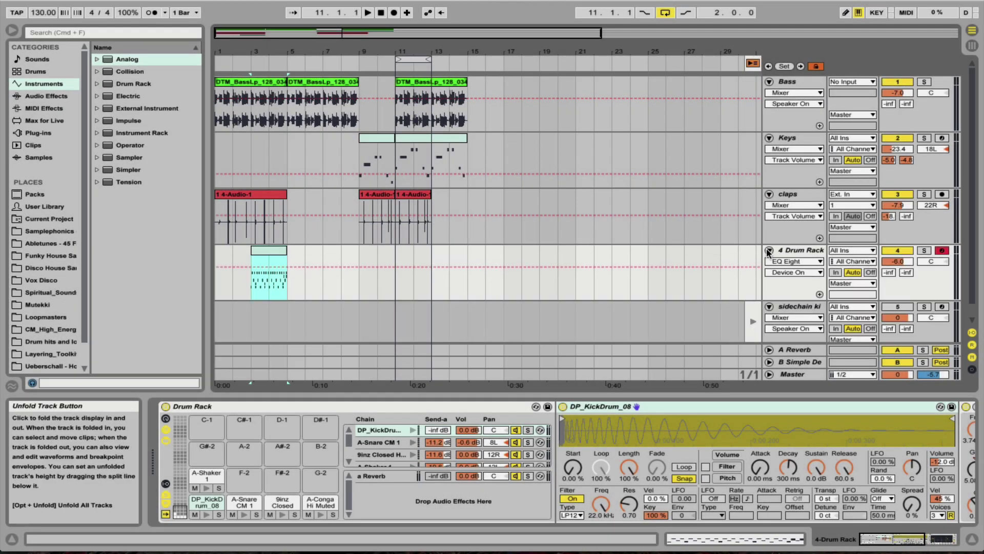
{"action": "double_click", "coordinate": [286, 251]}
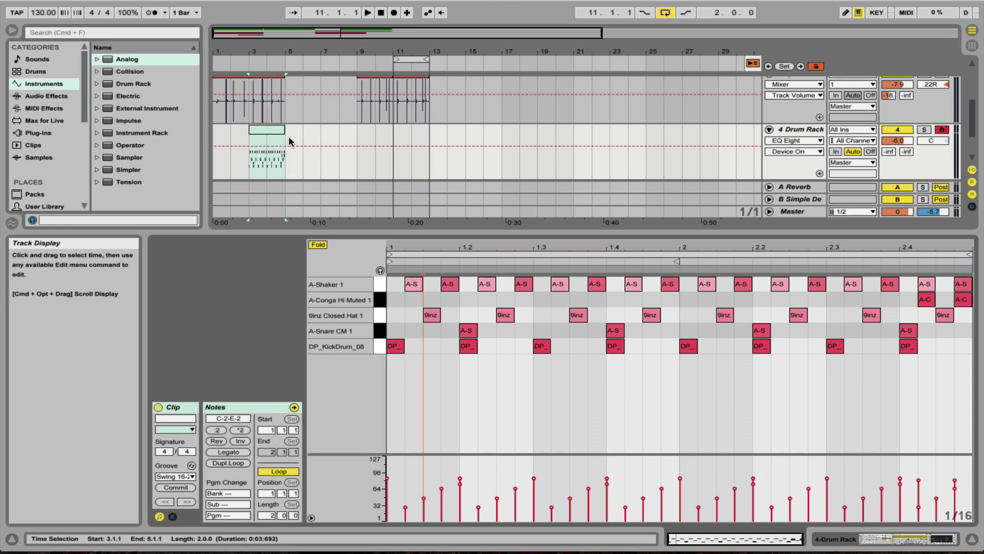
{"action": "left_click_drag", "start_coordinate": [283, 128], "coordinate": [352, 131]}
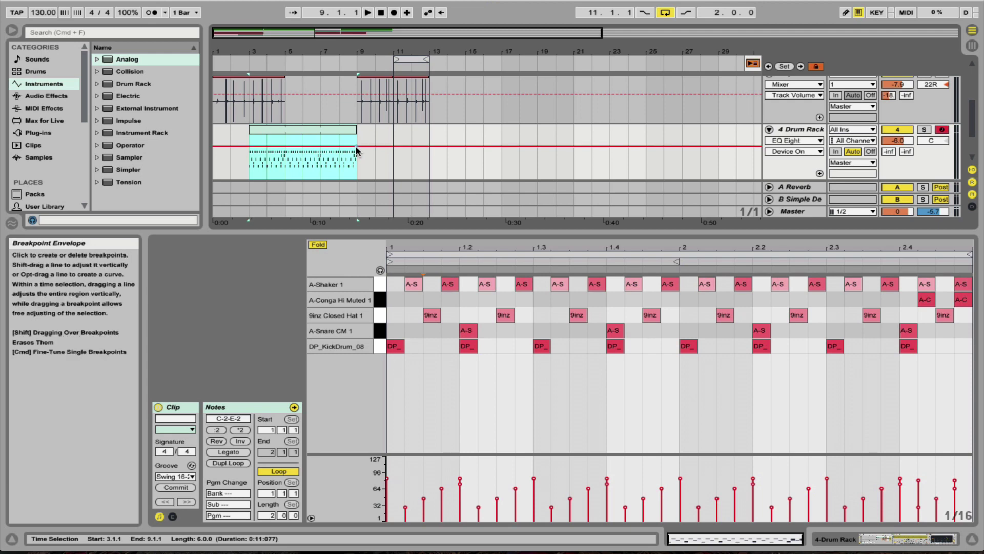
{"action": "left_click", "coordinate": [393, 136]}
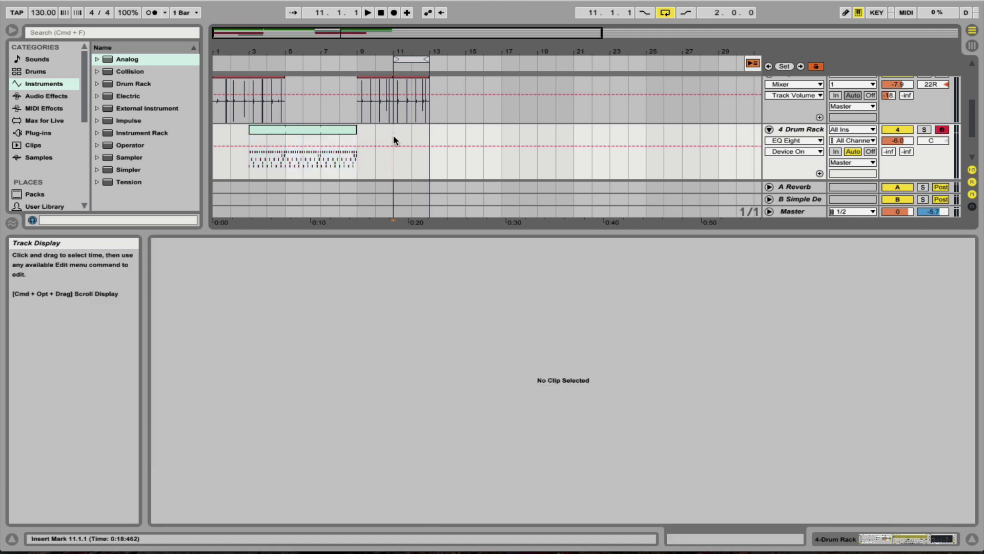
{"action": "key", "text": "super+v"}
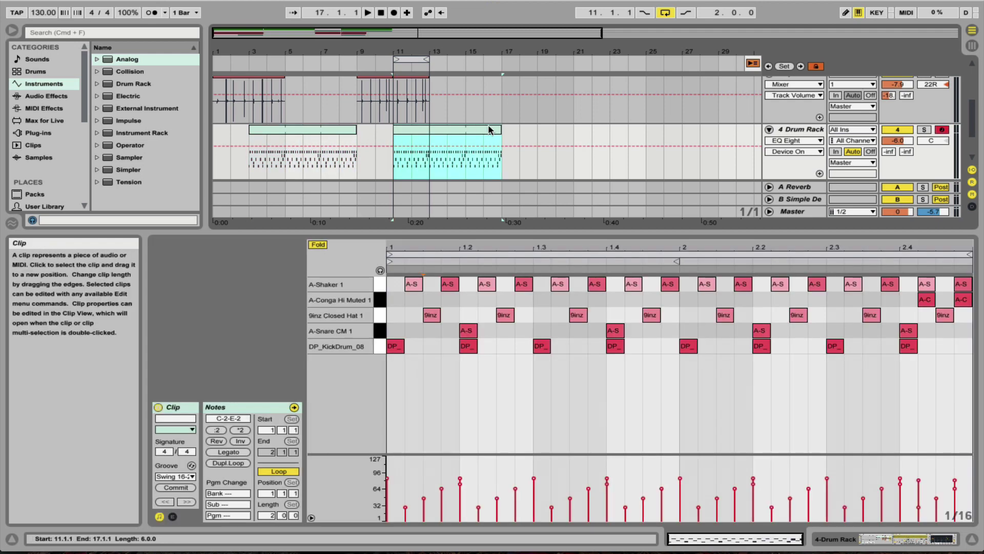
{"action": "left_click_drag", "start_coordinate": [497, 129], "coordinate": [431, 135]}
Extend the Arrangement loop to run from bar 1 to bar 13, and play the arrangement with the clip details hidden.
{"action": "mouse_move", "coordinate": [394, 58]}
{"action": "left_mouse_down"}
{"action": "mouse_move", "coordinate": [246, 60]}
{"action": "mouse_move", "coordinate": [216, 73]}
{"action": "left_mouse_up"}
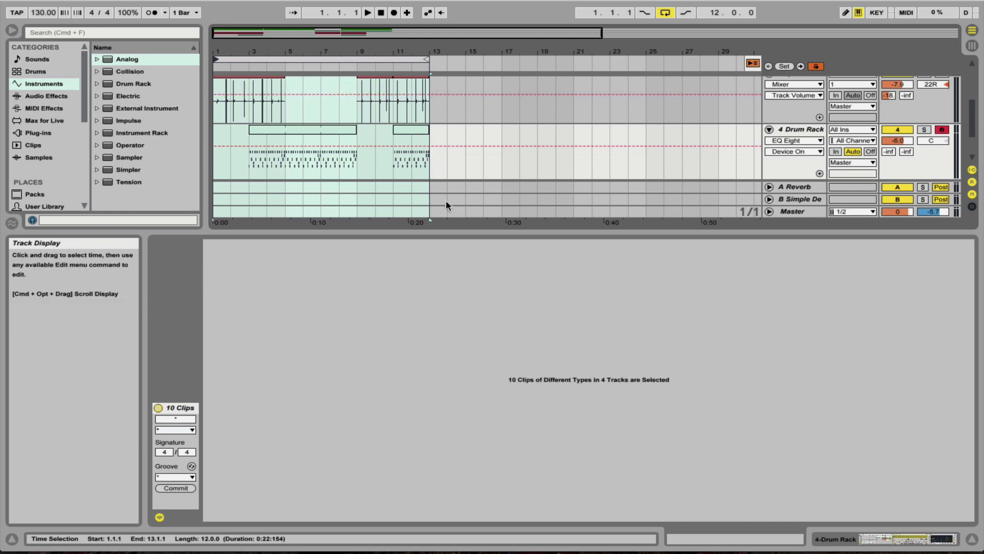
{"action": "double_click", "coordinate": [446, 233]}
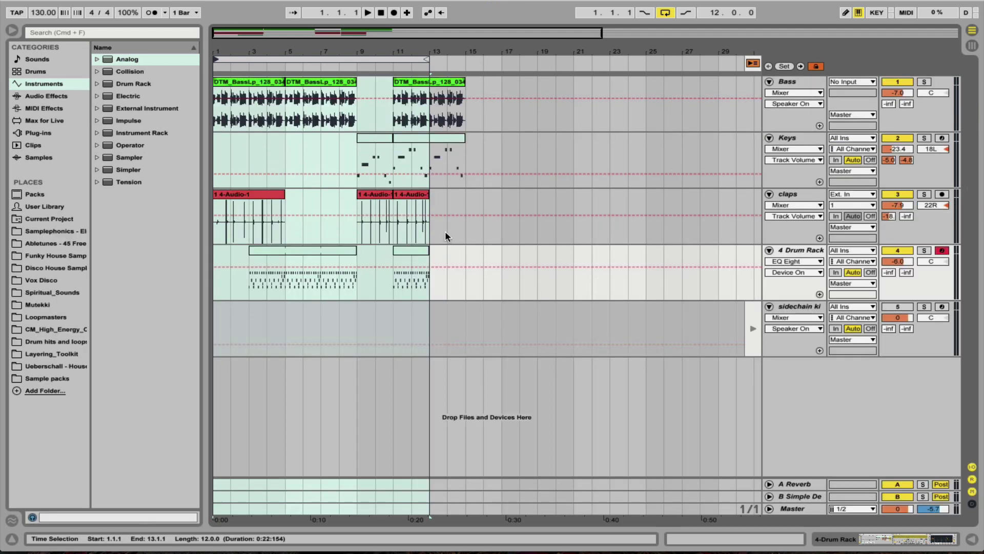
{"action": "key", "text": "space"}
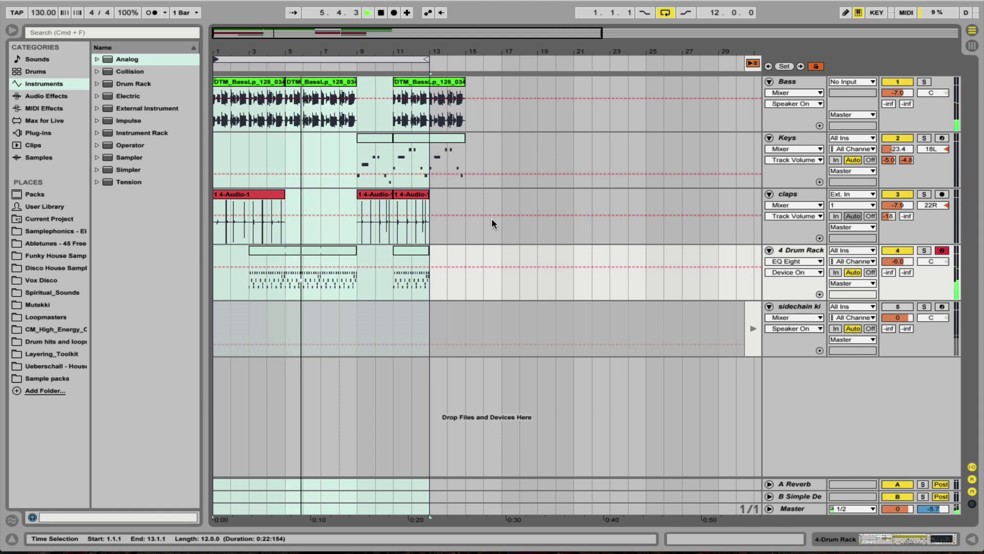
{"action": "key", "text": "space"}
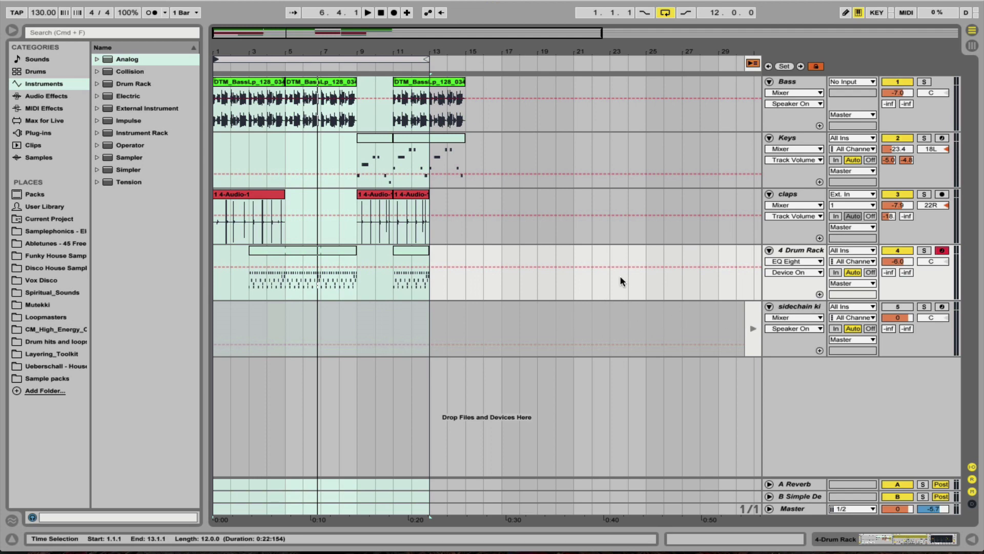
Place the sidechain kick clip on its Arrangement track from bar 1 to bar 15, and extend the loop to bar 15.
{"action": "key", "text": "Tab"}
{"action": "left_click", "coordinate": [791, 62]}
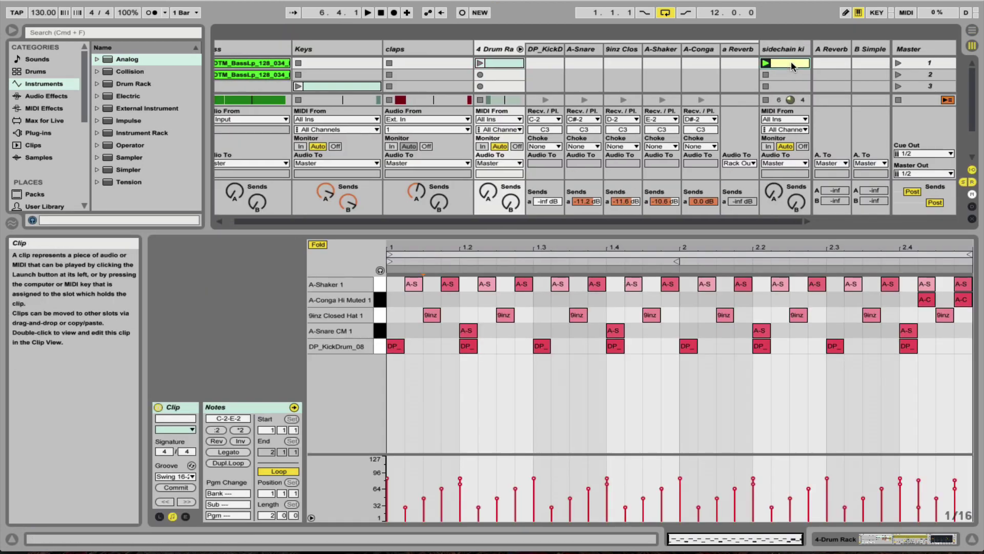
{"action": "key", "text": "Tab"}
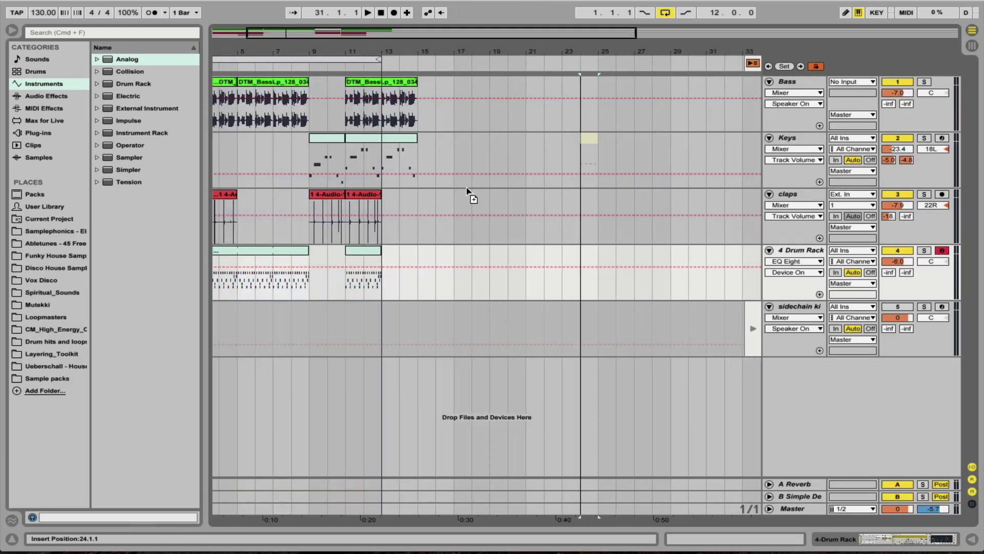
{"action": "left_click_drag", "start_coordinate": [184, 344], "coordinate": [465, 306]}
{"action": "left_click_drag", "start_coordinate": [423, 57], "coordinate": [465, 58]}
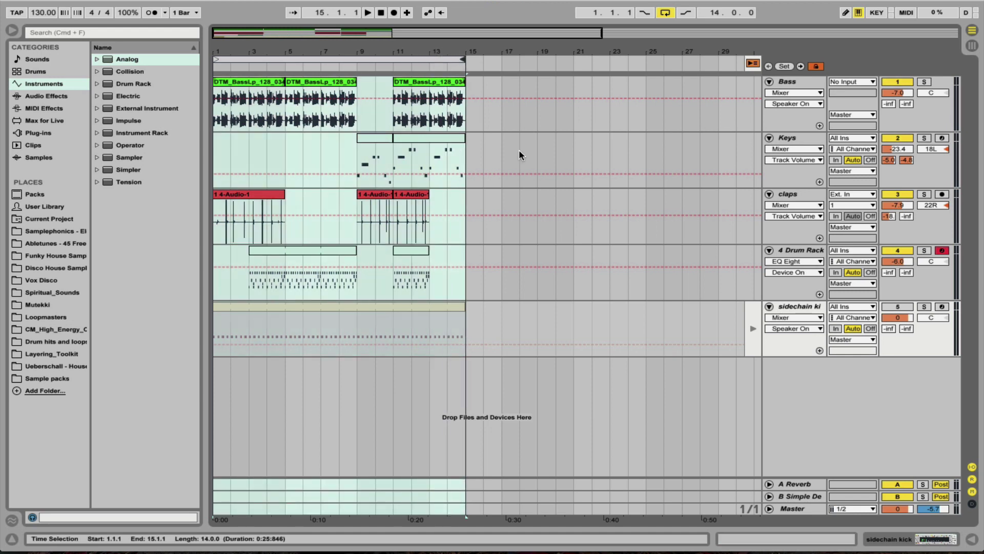
Return the sidechain kick track to Arrangement playback, and remove the first two bars of its clip.
{"action": "left_click", "coordinate": [750, 327]}
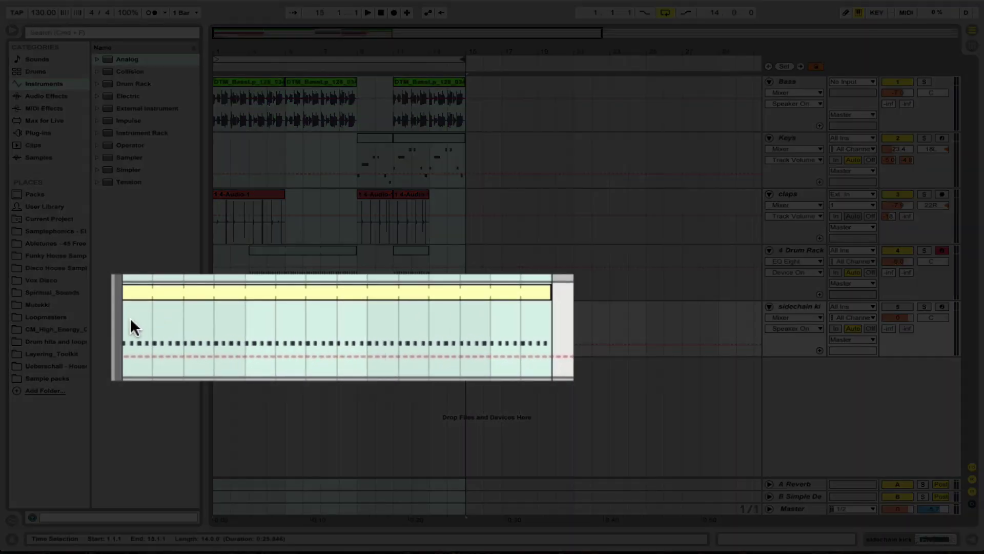
{"action": "left_click", "coordinate": [184, 315]}
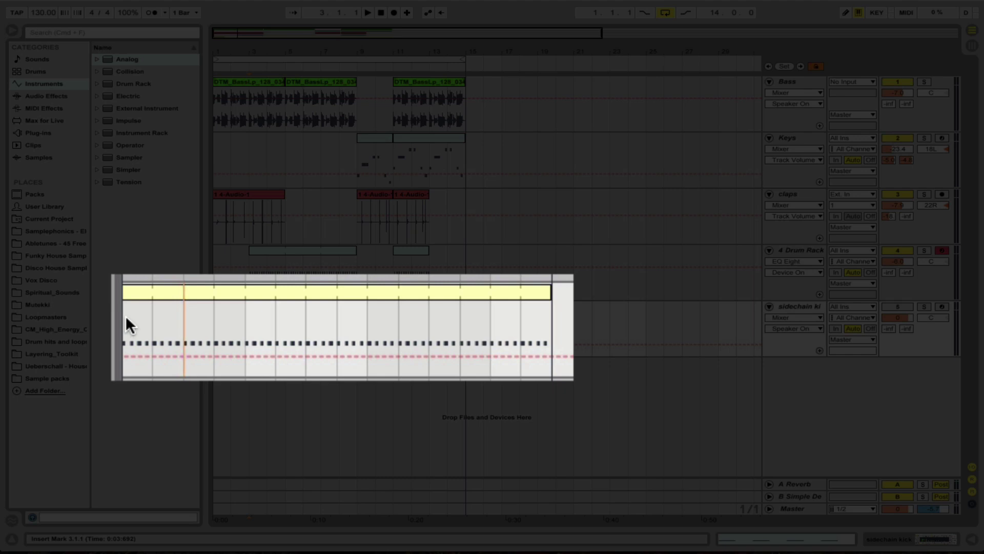
{"action": "left_click_drag", "start_coordinate": [125, 315], "coordinate": [175, 312]}
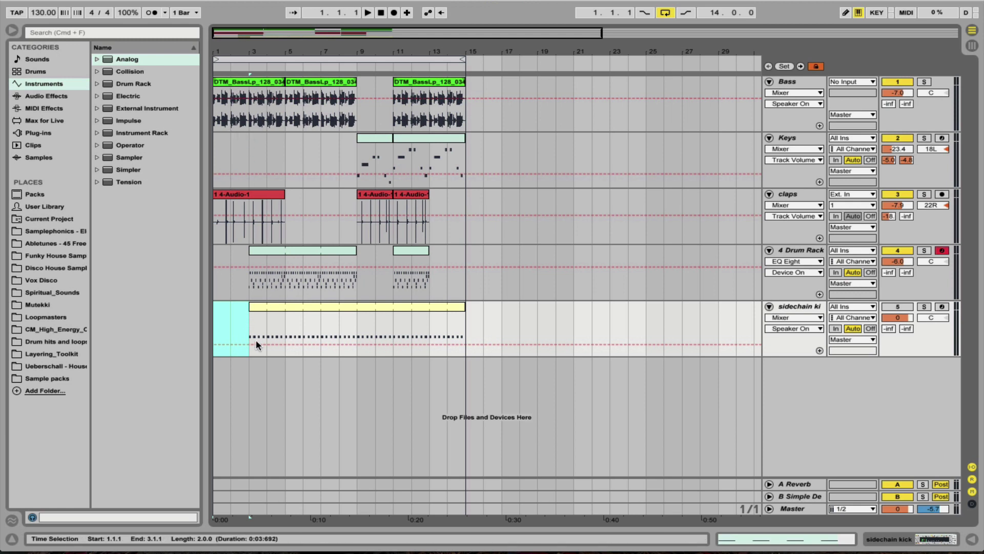
Check the trimmed sidechain kick clip, and play the arrangement from the start of the loop.
{"action": "left_click", "coordinate": [257, 306]}
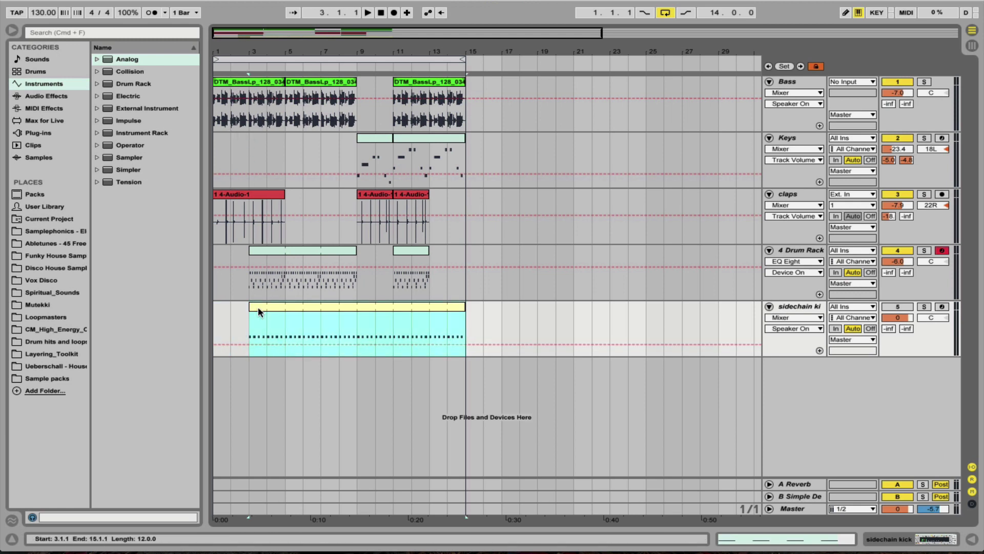
{"action": "left_click", "coordinate": [232, 59]}
{"action": "key", "text": "space"}
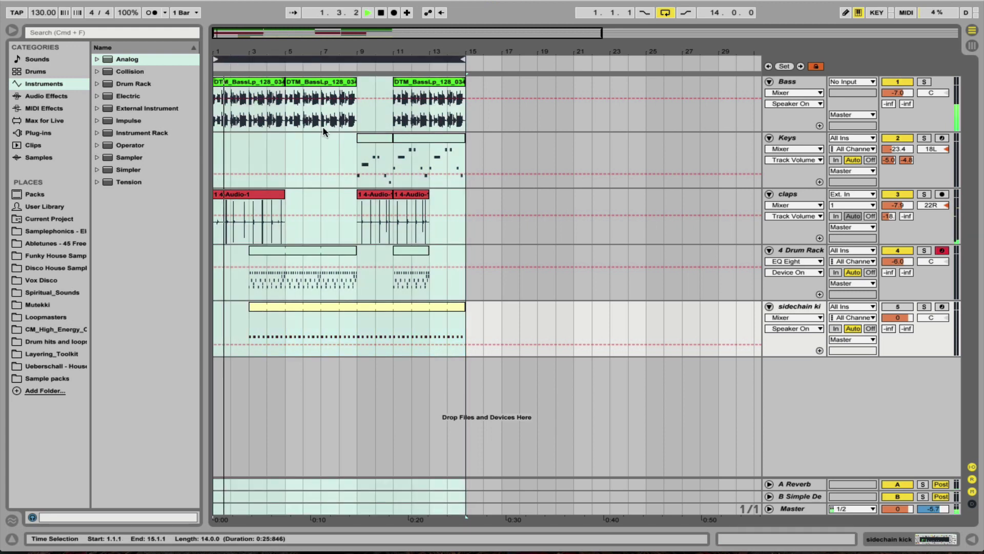